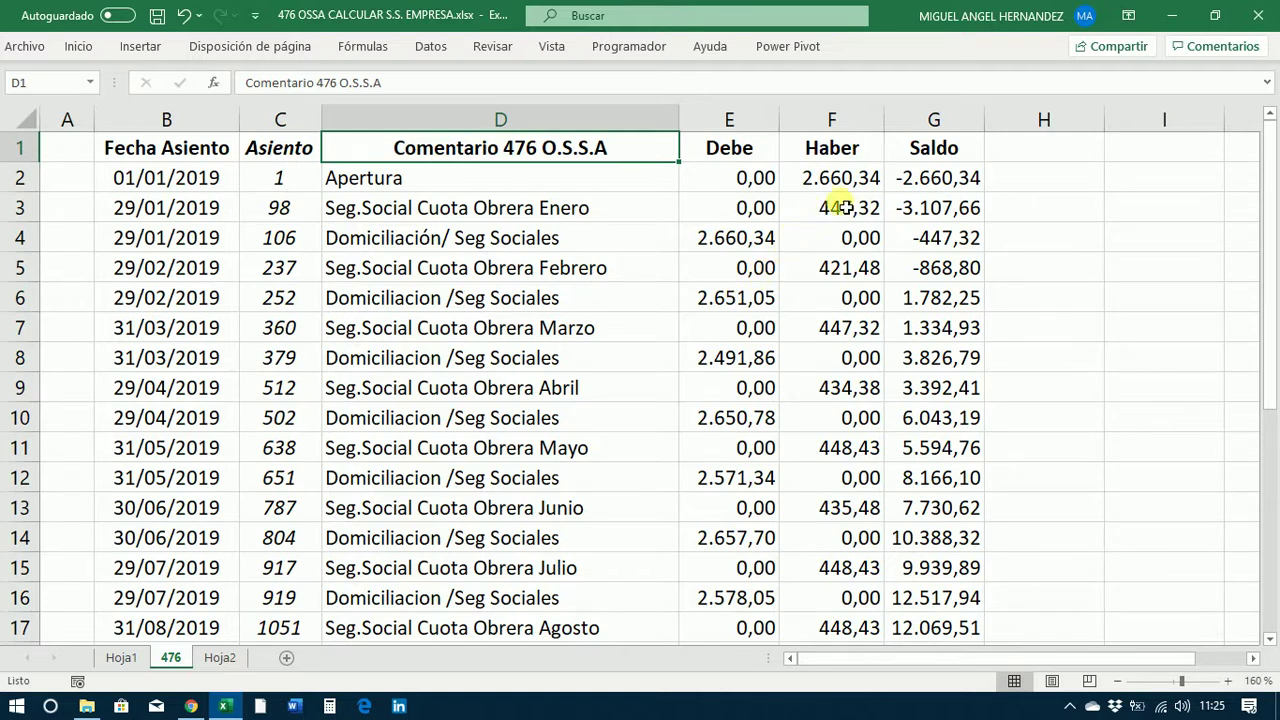
Examine the account 476 balances and employee contributions, the company charge entry in Hoja1, and the company expense diagram in Hoja2.
click(913, 185)
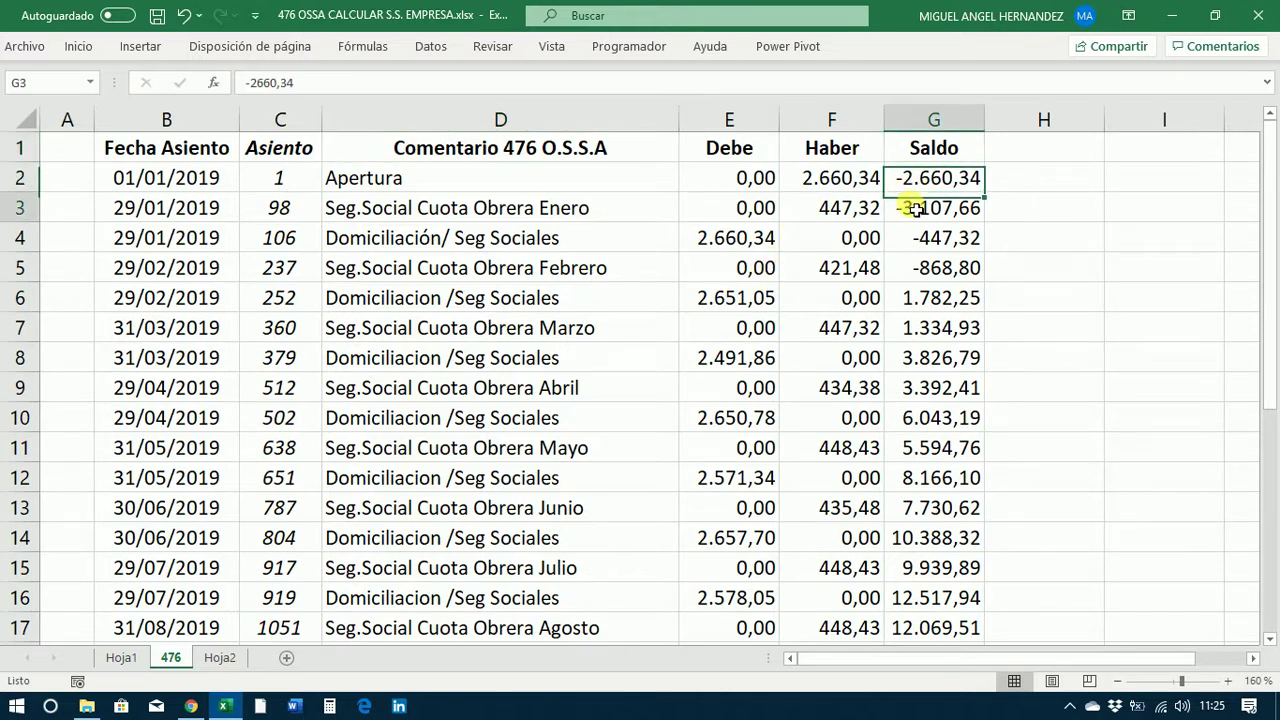
click(908, 210)
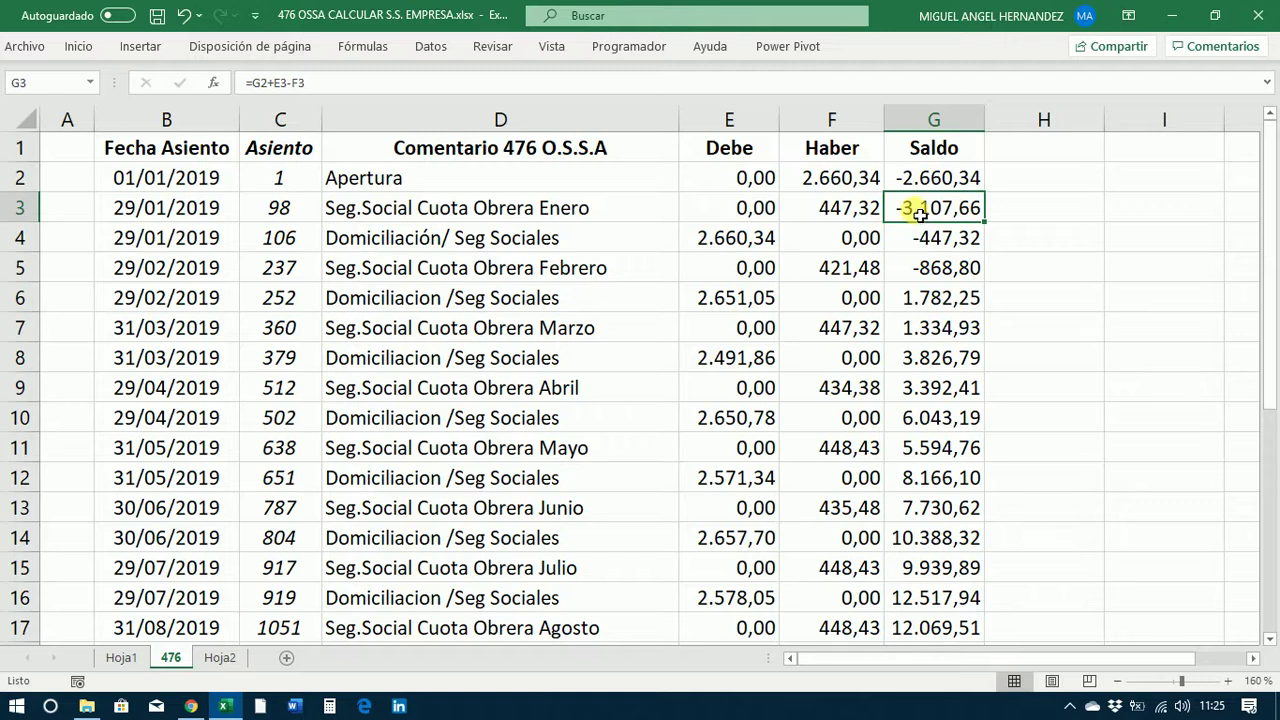
click(846, 216)
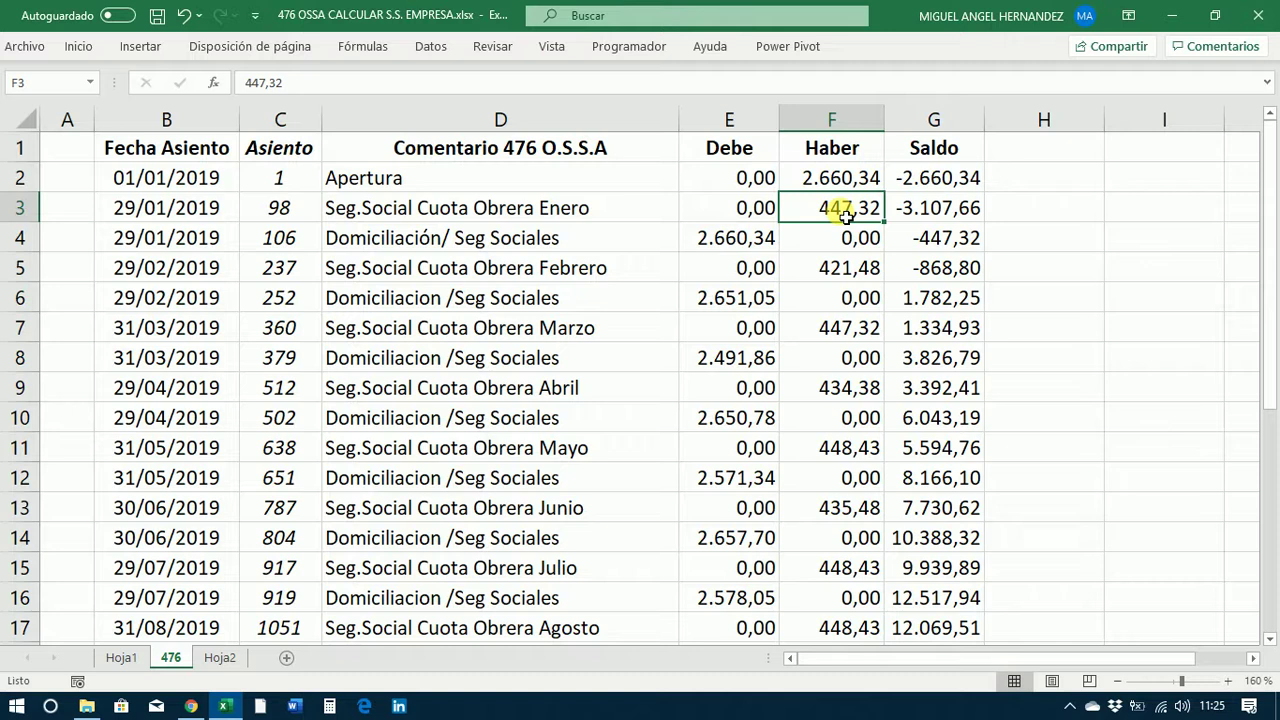
click(834, 266)
click(843, 335)
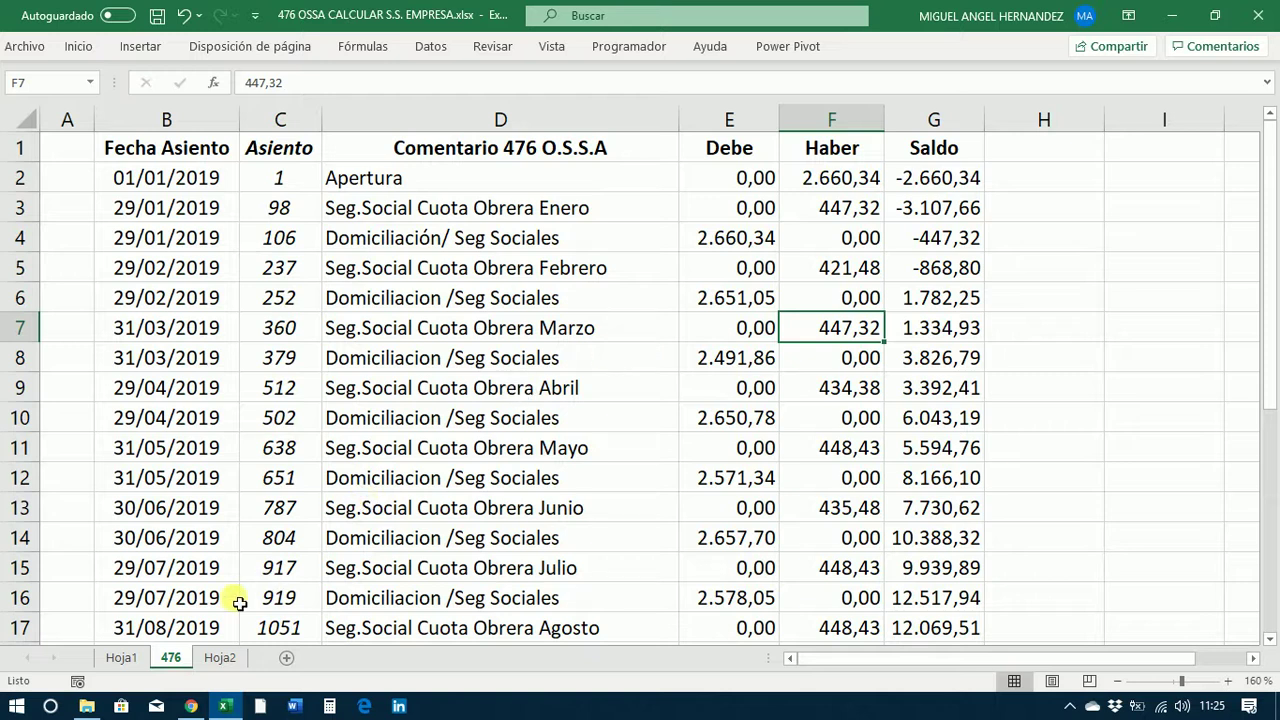
click(120, 658)
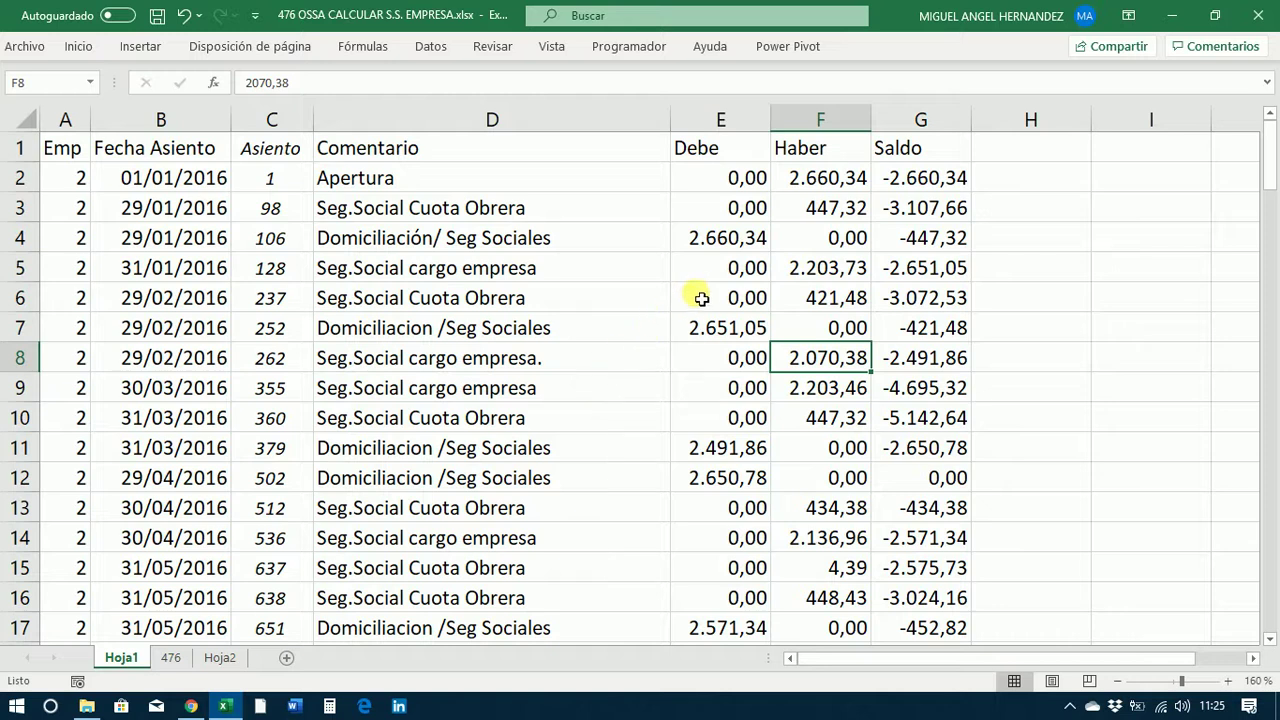
click(549, 280)
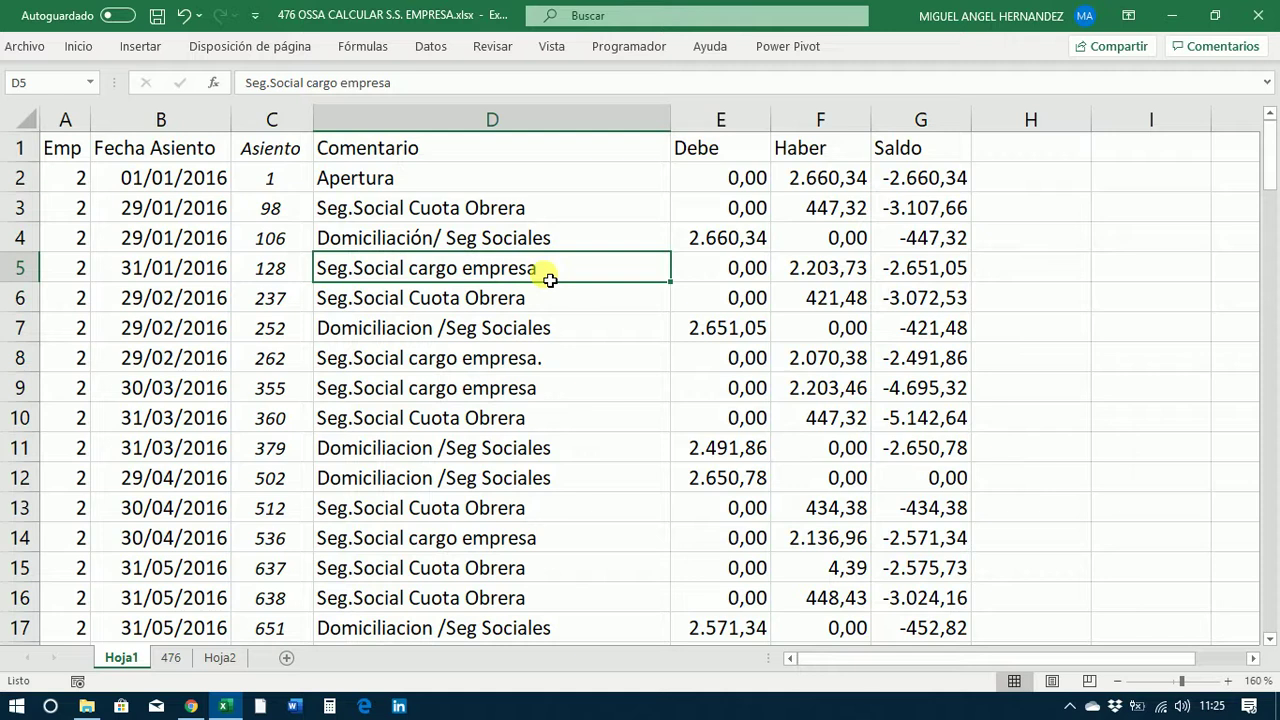
click(220, 658)
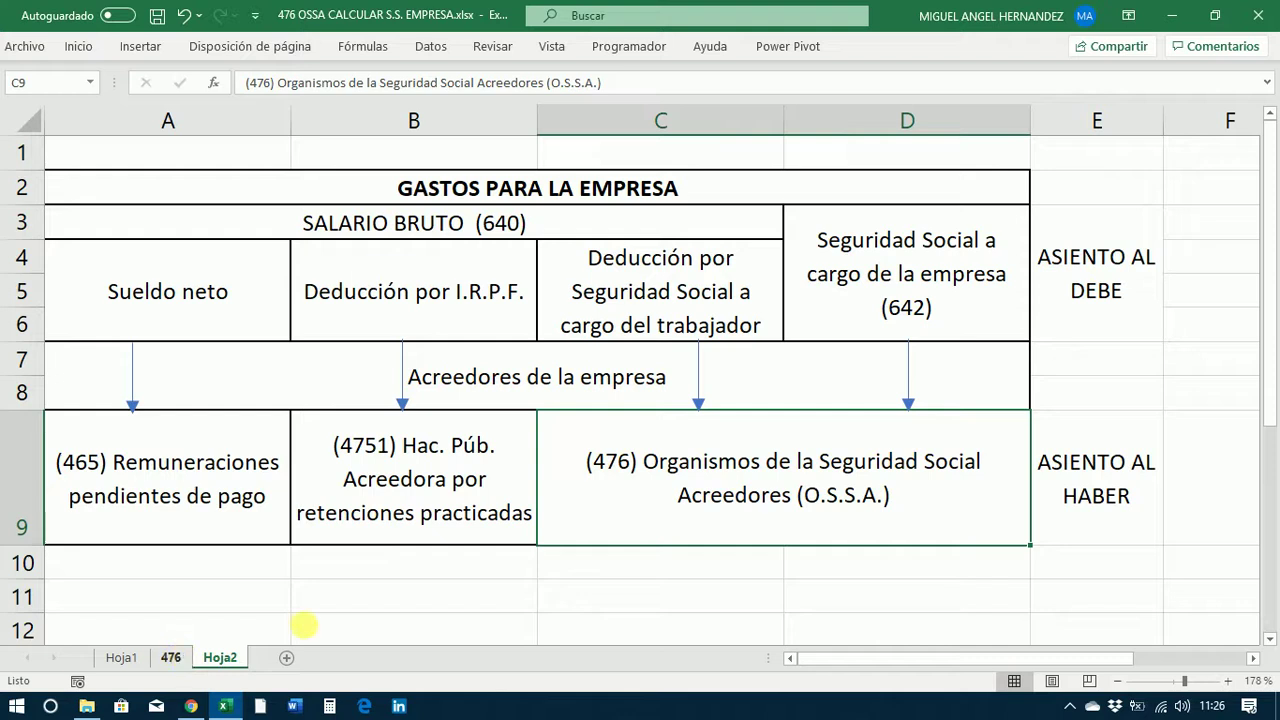
click(946, 314)
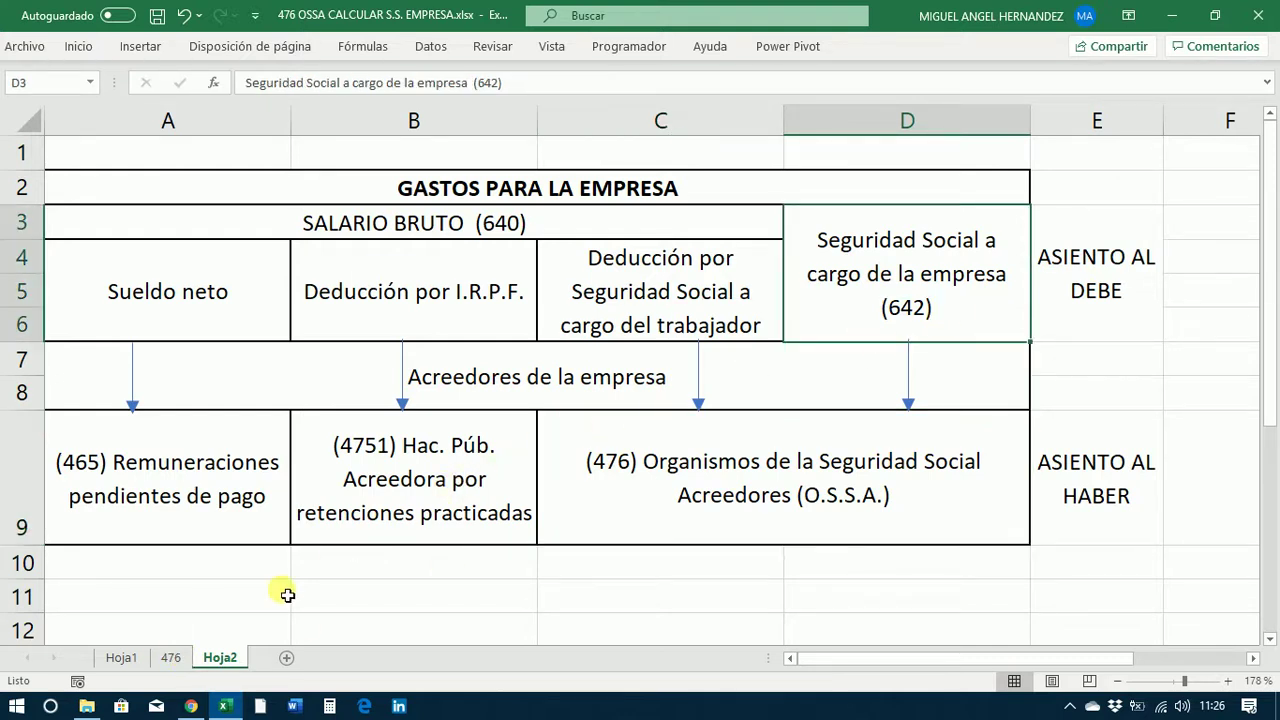
On sheet 476, insert a blank row above each 2019 Domiciliación entry, covering every even row from 4 to 26.
click(170, 658)
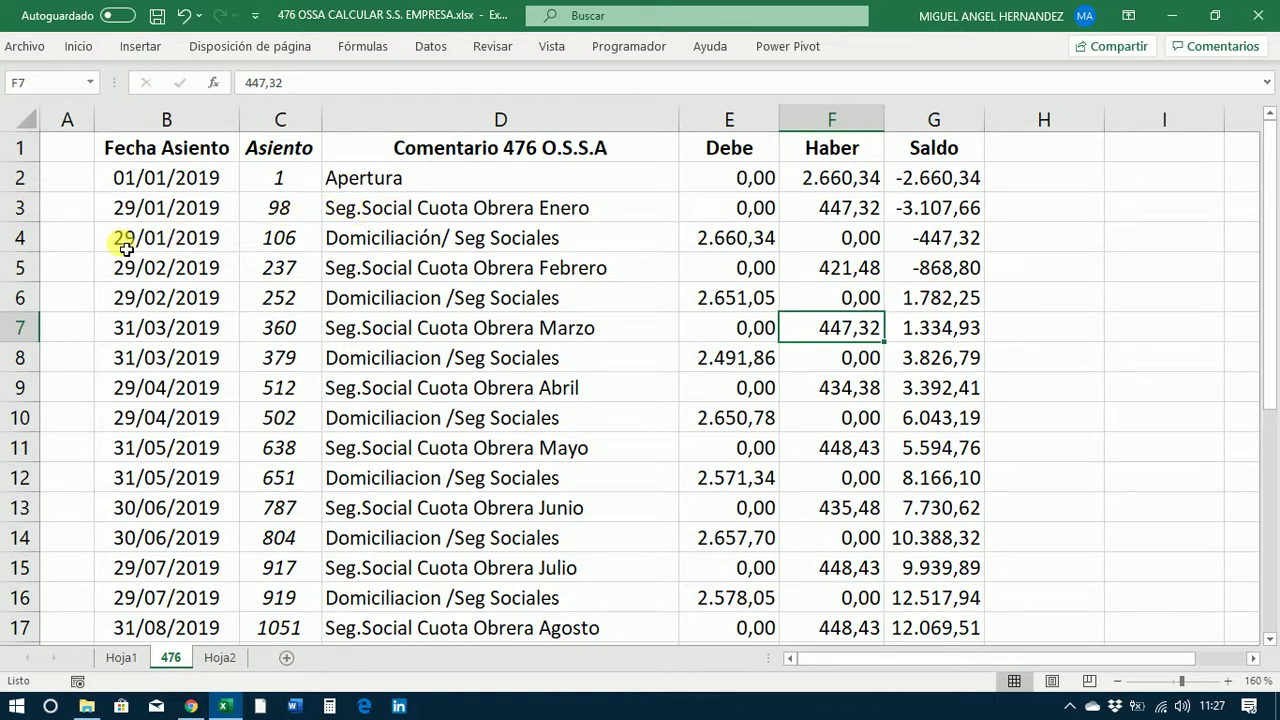
ctrl+click(22, 238)
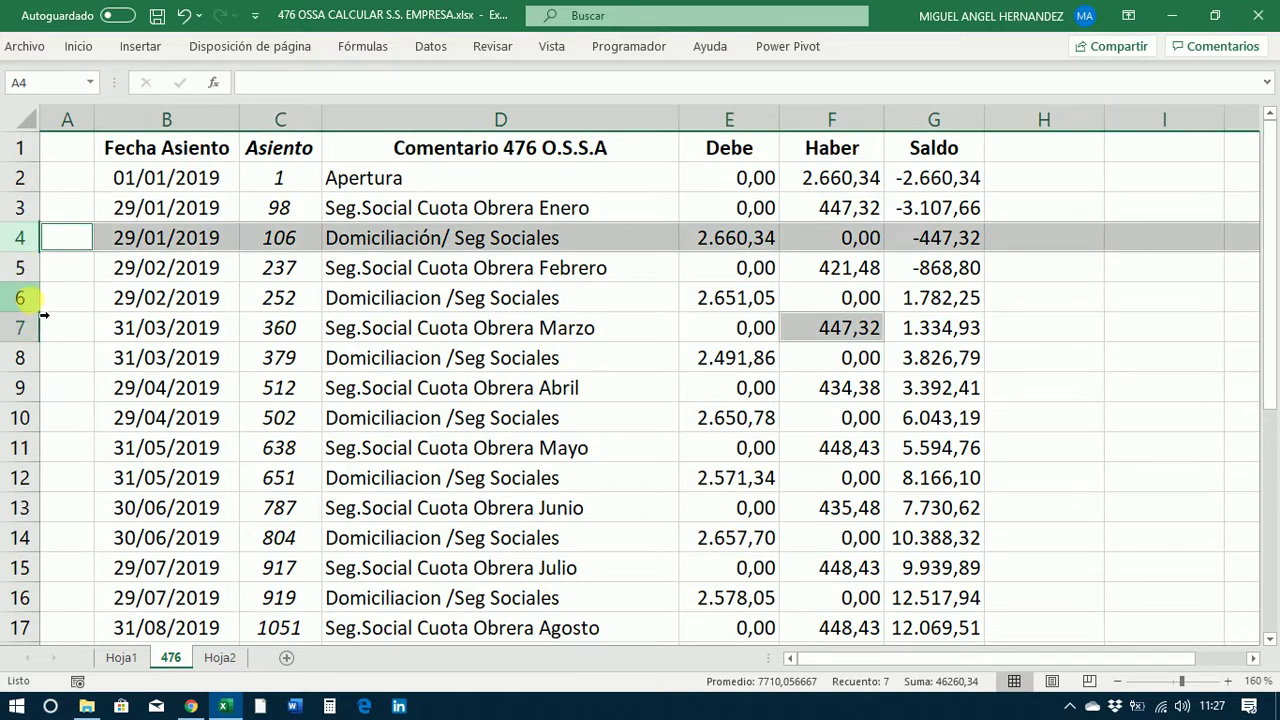
ctrl+click(22, 298)
ctrl+click(22, 358)
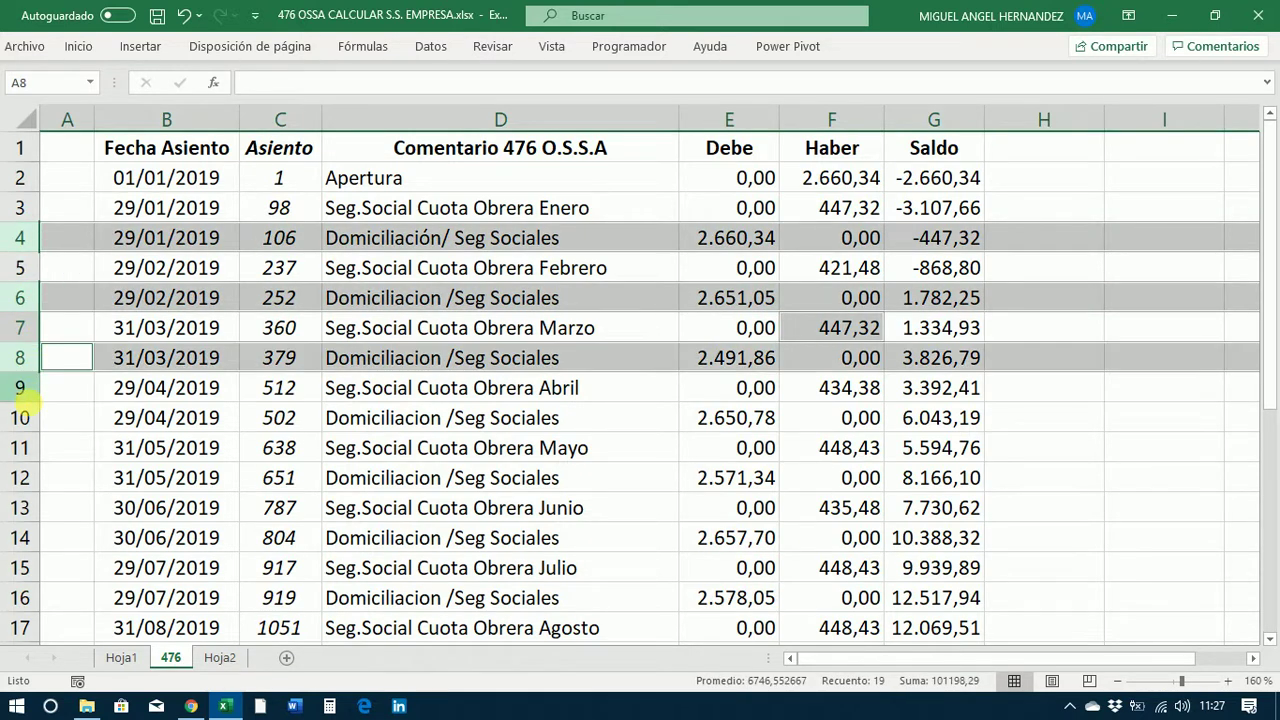
ctrl+click(22, 418)
ctrl+click(22, 478)
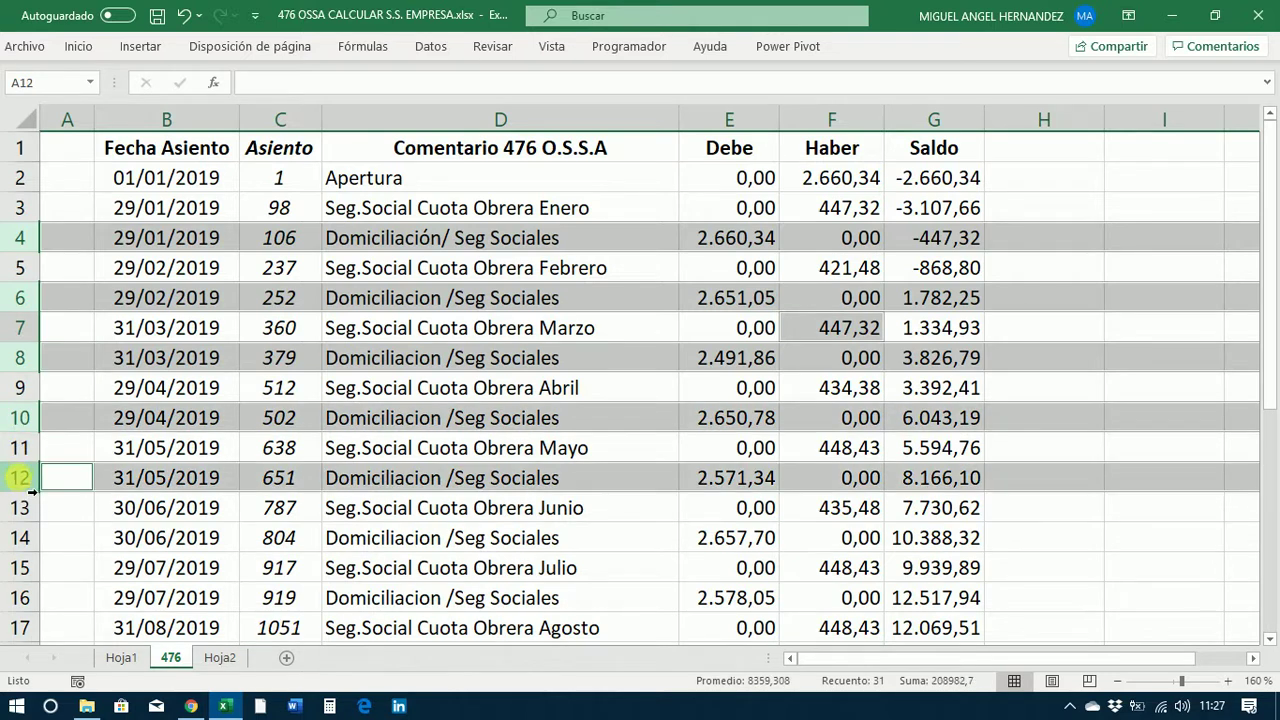
scroll(104, 502, down, 1)
scroll(104, 502, down, 1)
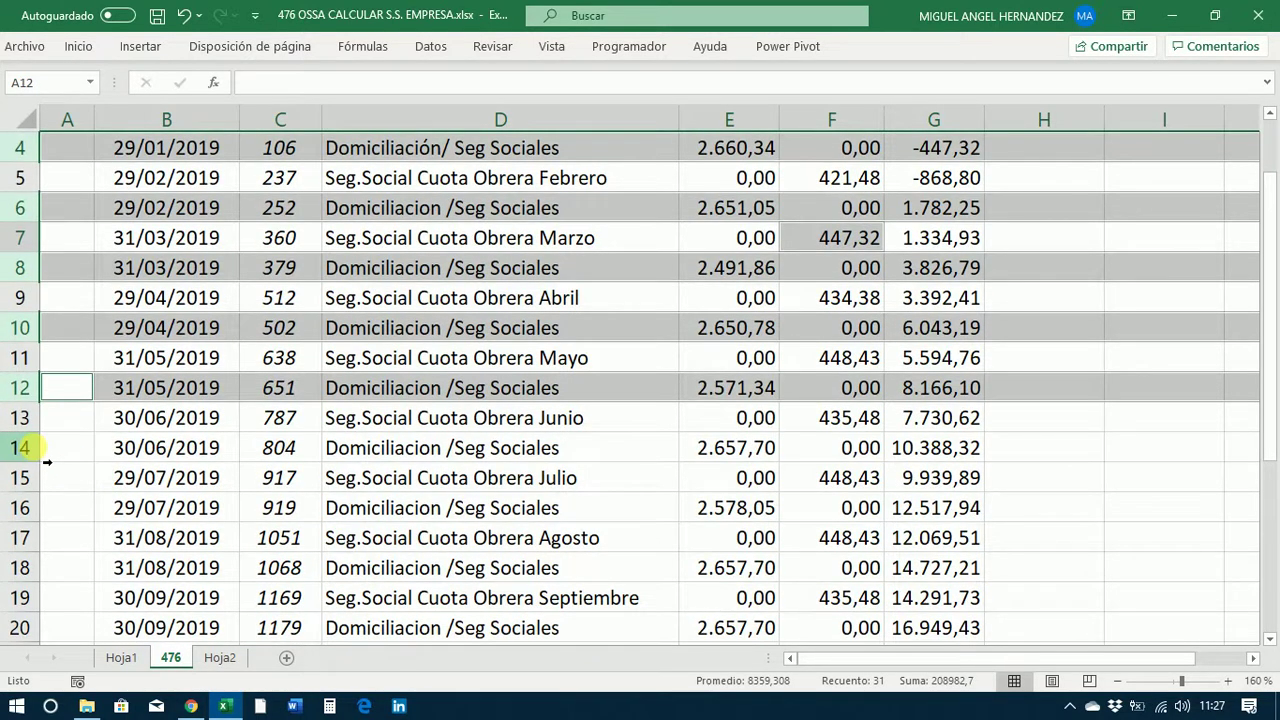
ctrl+click(16, 448)
ctrl+click(24, 507)
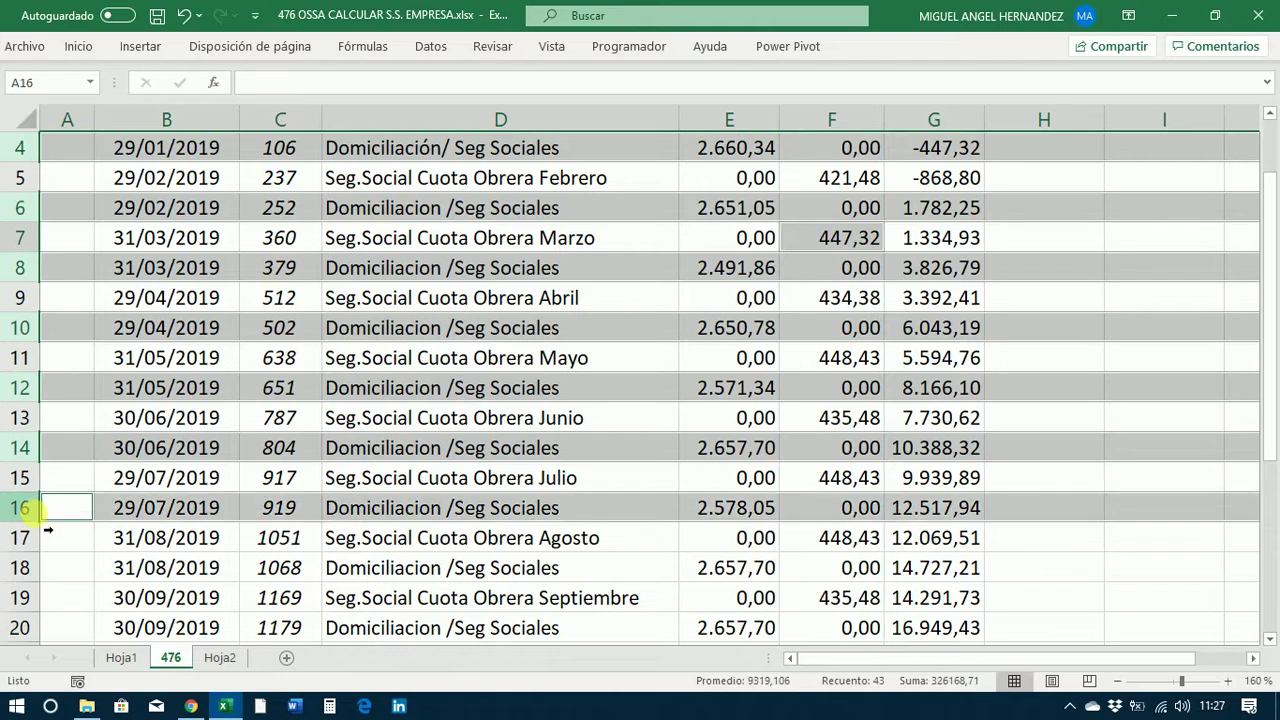
ctrl+click(24, 568)
scroll(104, 535, down, 1)
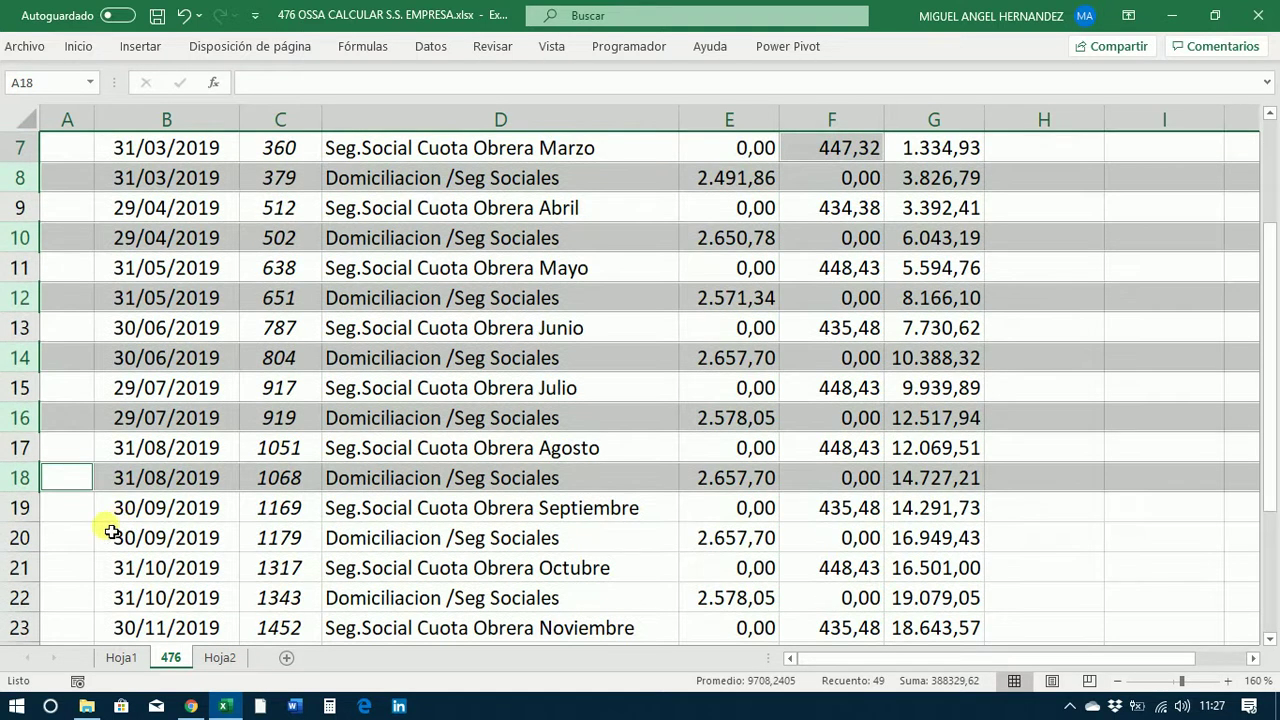
ctrl+click(36, 545)
scroll(60, 540, down, 2)
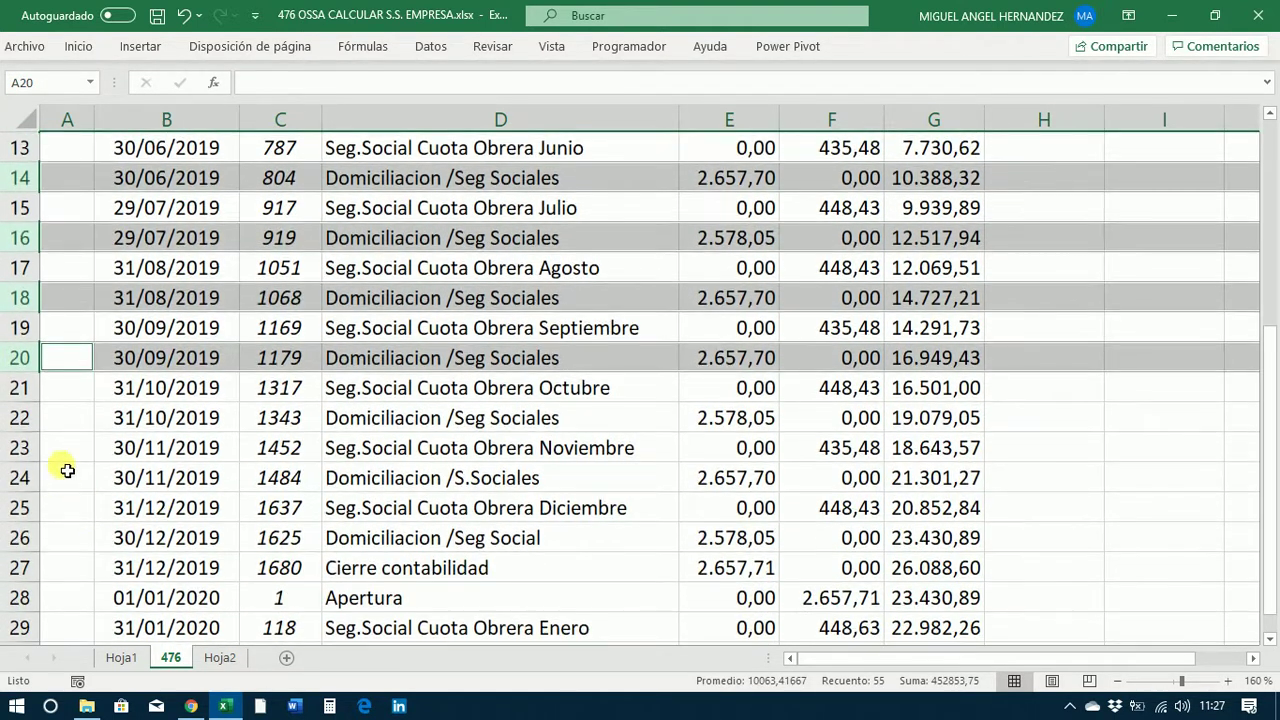
ctrl+click(24, 420)
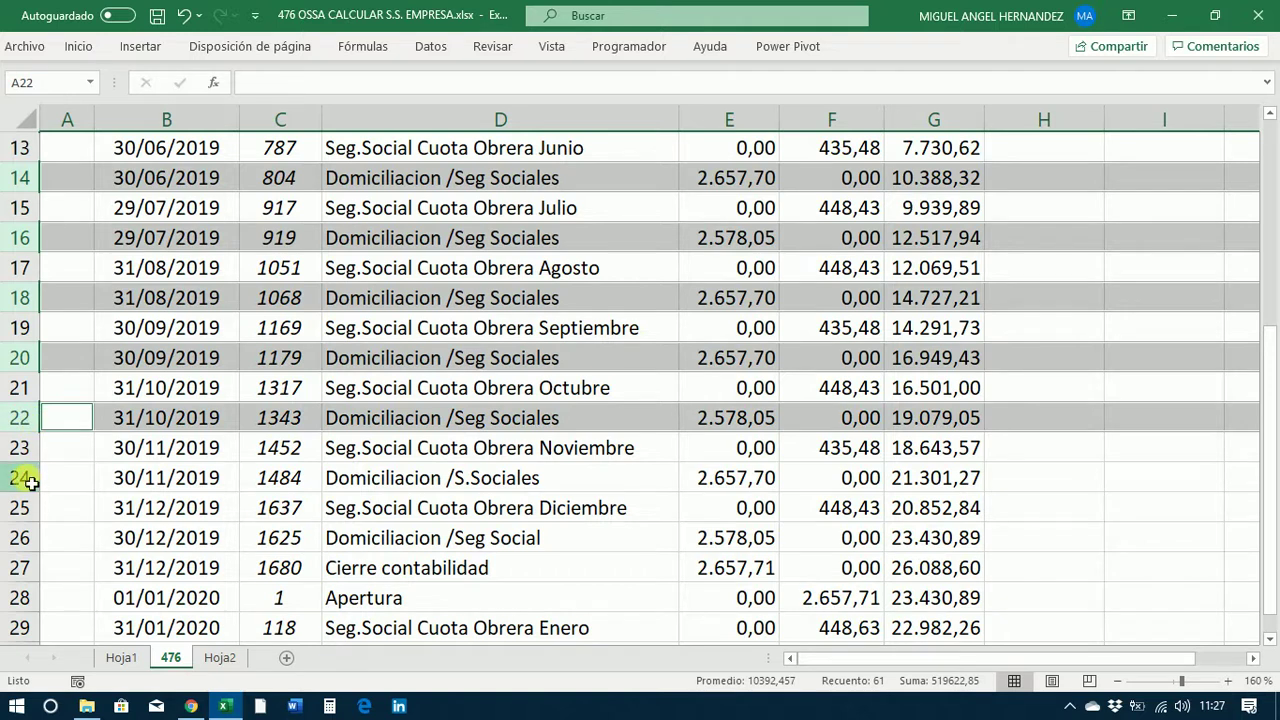
ctrl+click(24, 478)
ctrl+click(24, 538)
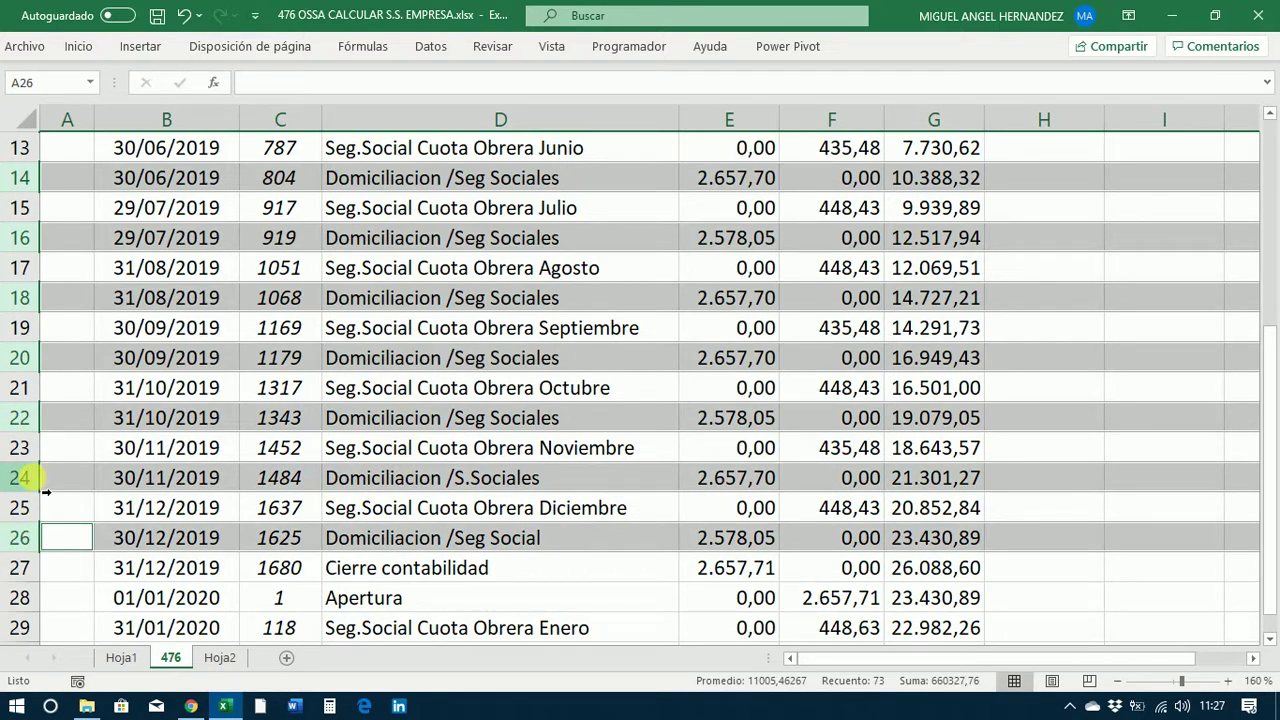
scroll(237, 420, up, 4)
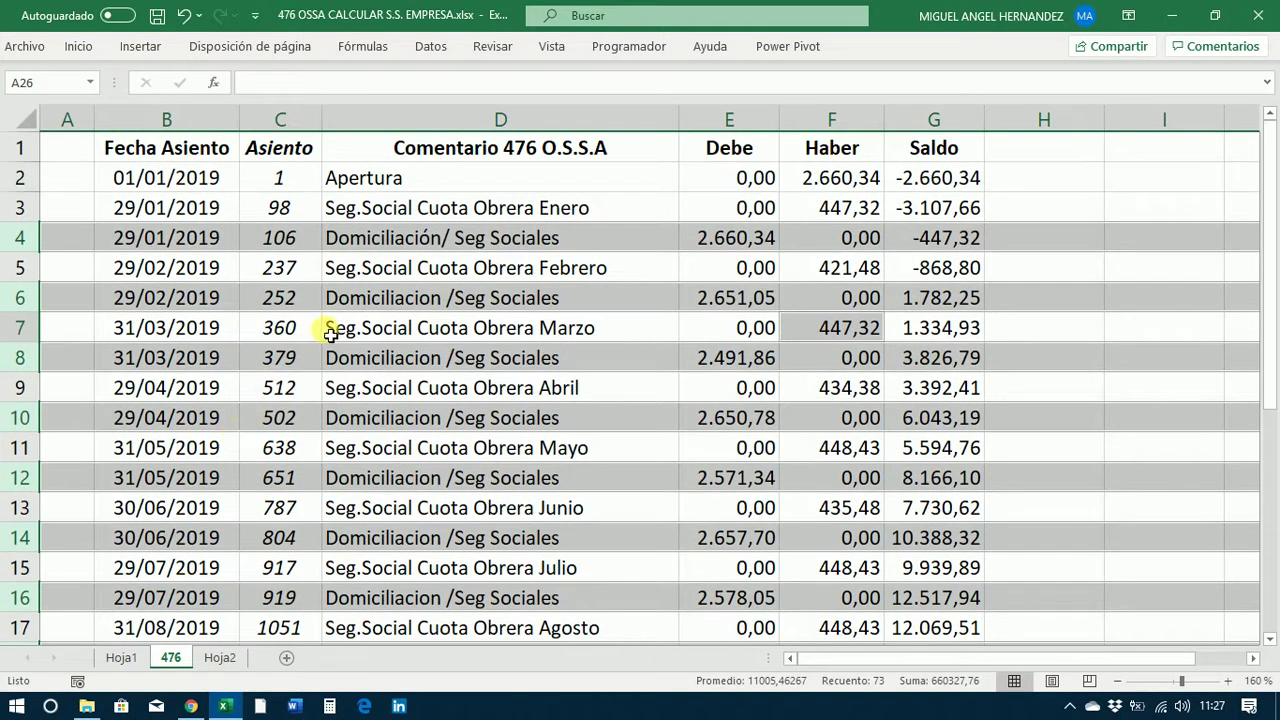
ctrl+click(794, 328)
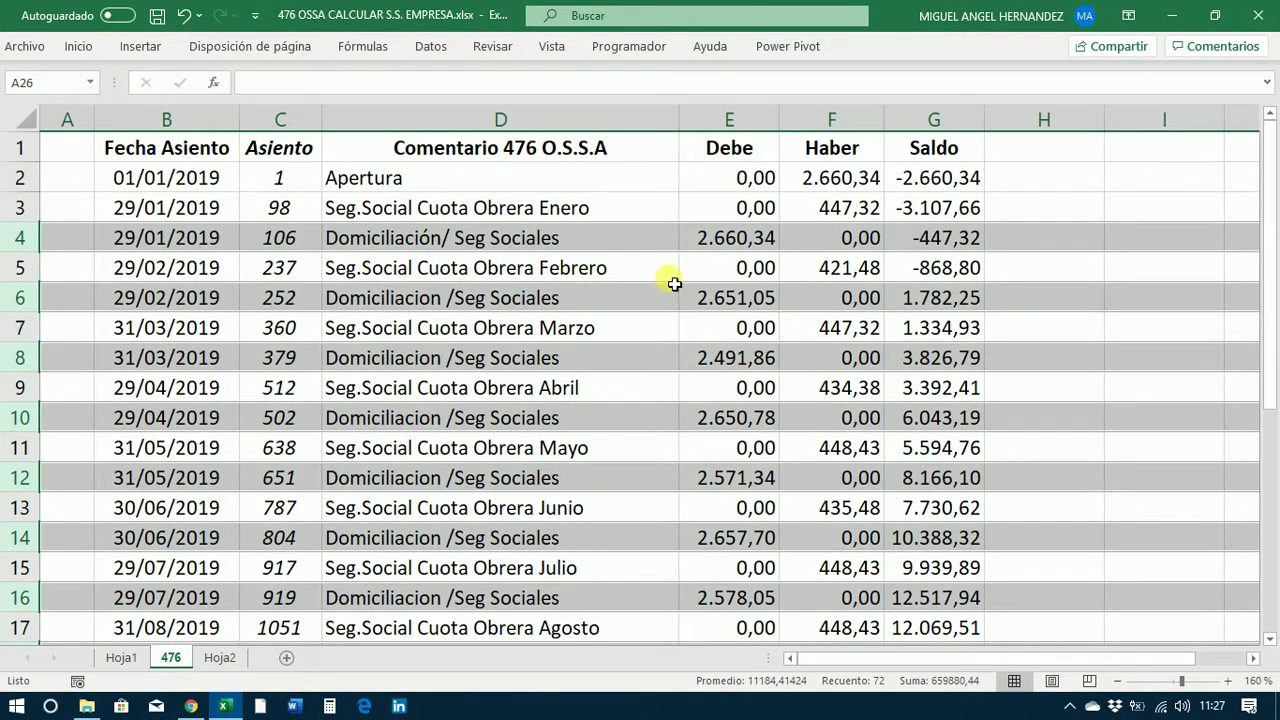
right_click(560, 243)
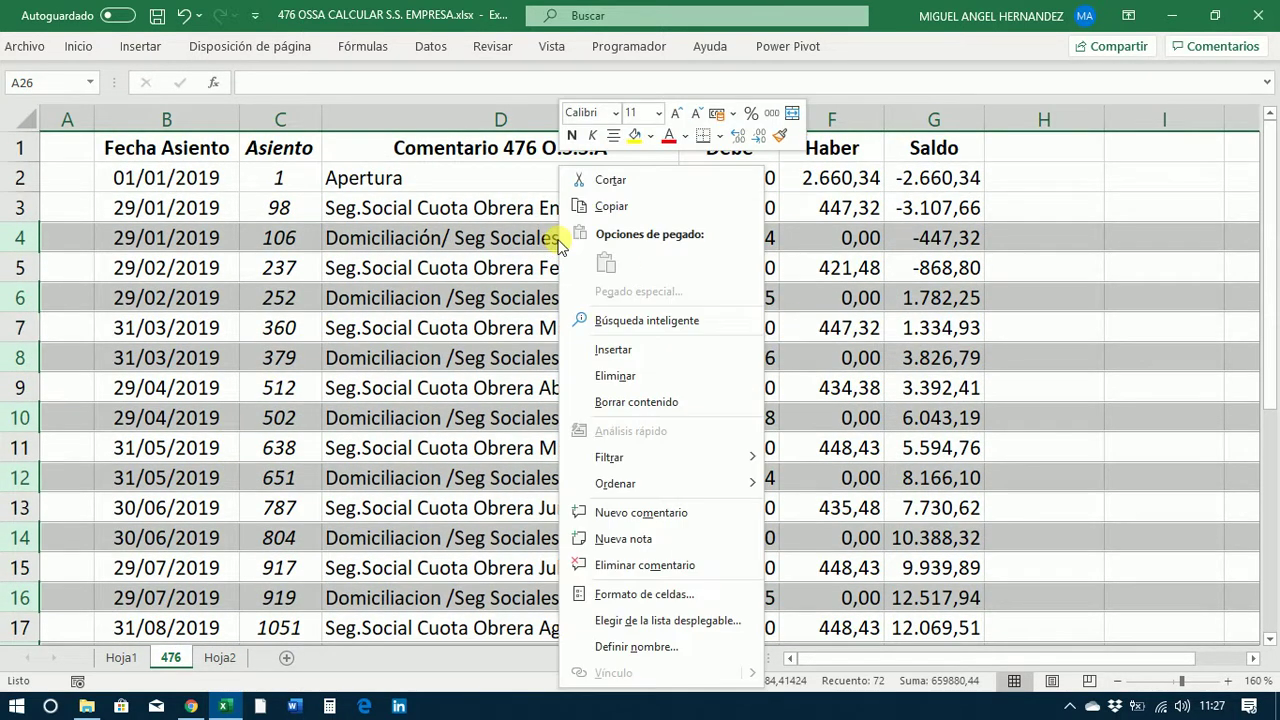
click(613, 350)
scroll(557, 372, up, 5)
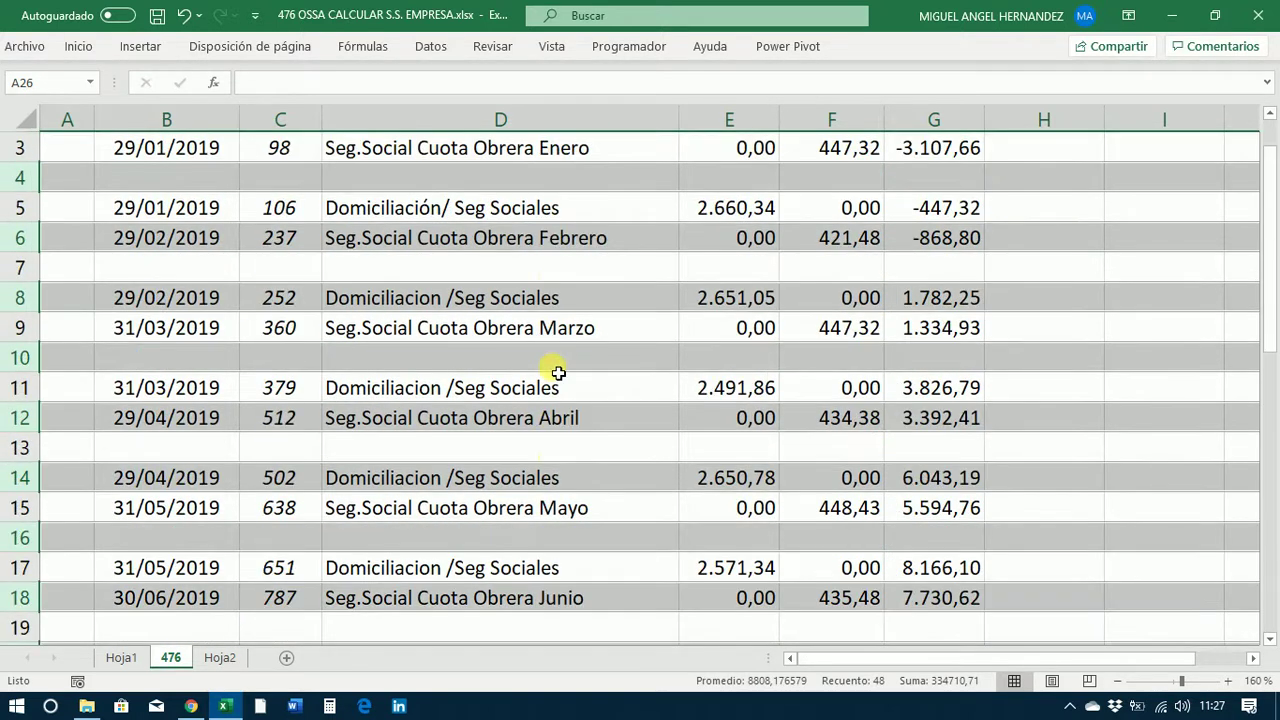
scroll(557, 372, up, 1)
Enter the comment "Seguridad Social Empresa" in cell D4, in the blank row below the January employee contribution.
click(384, 238)
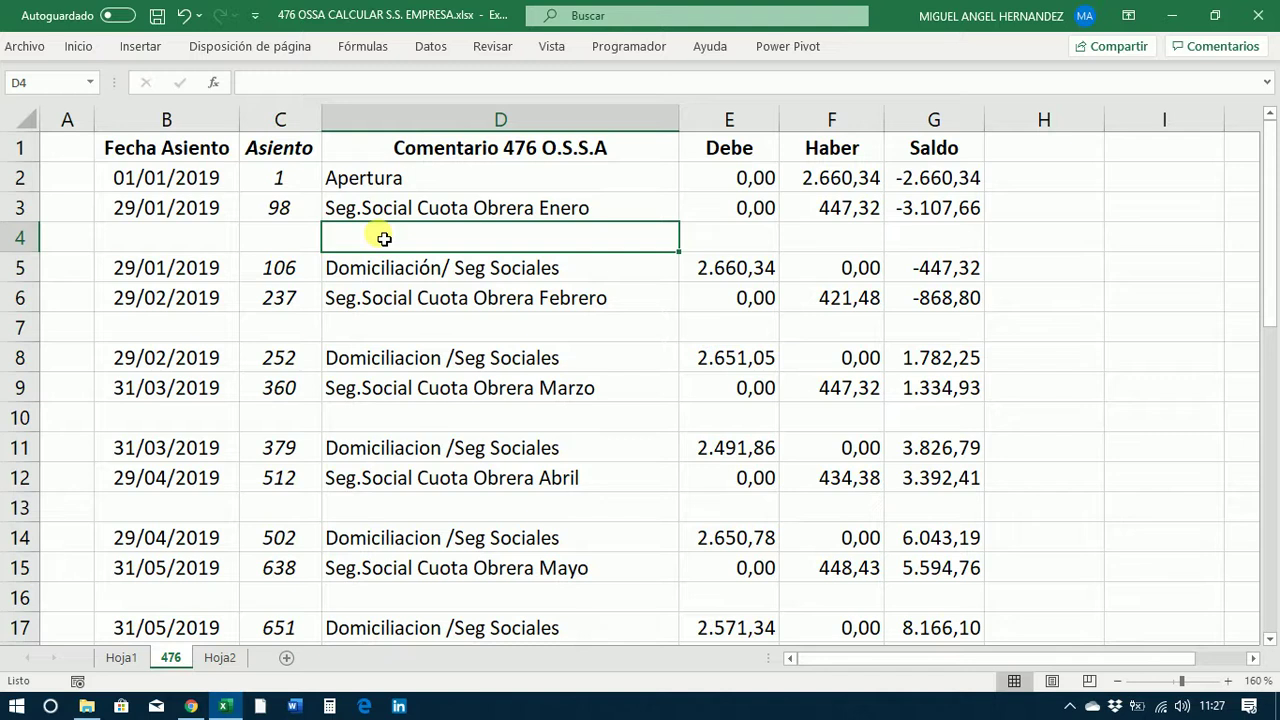
text(Ss)
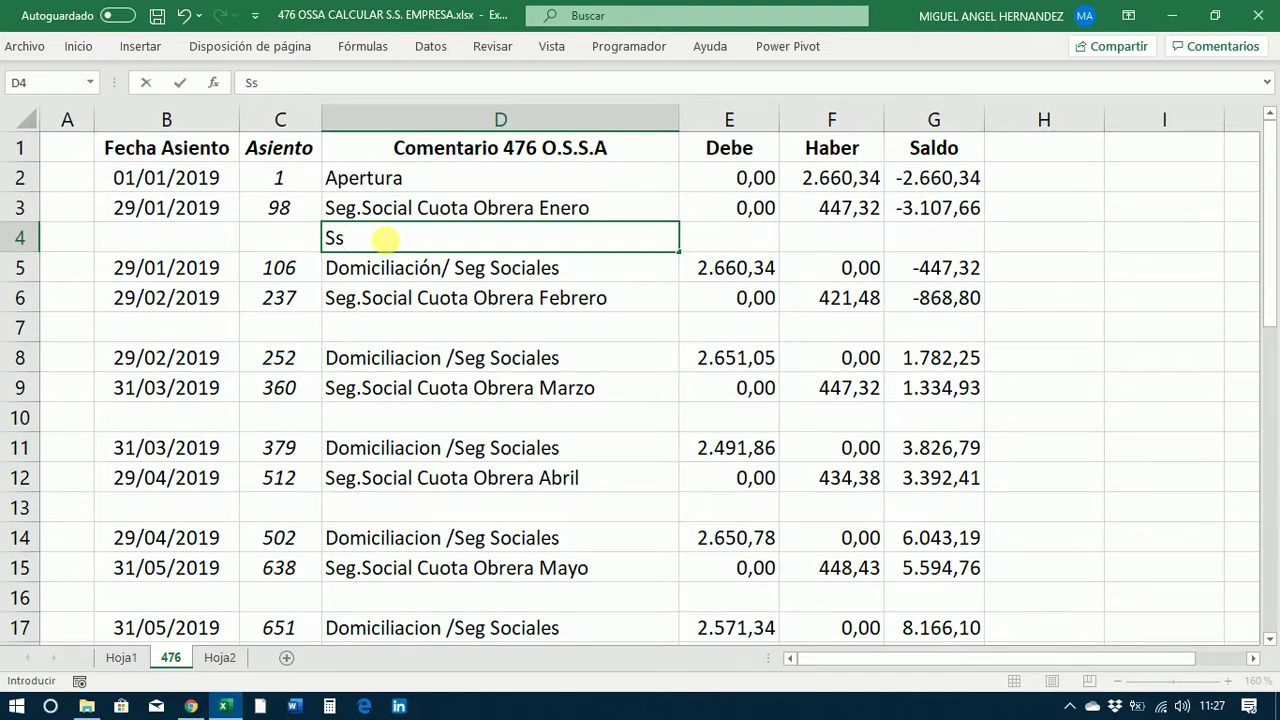
key(BackSpace)
text(egurid)
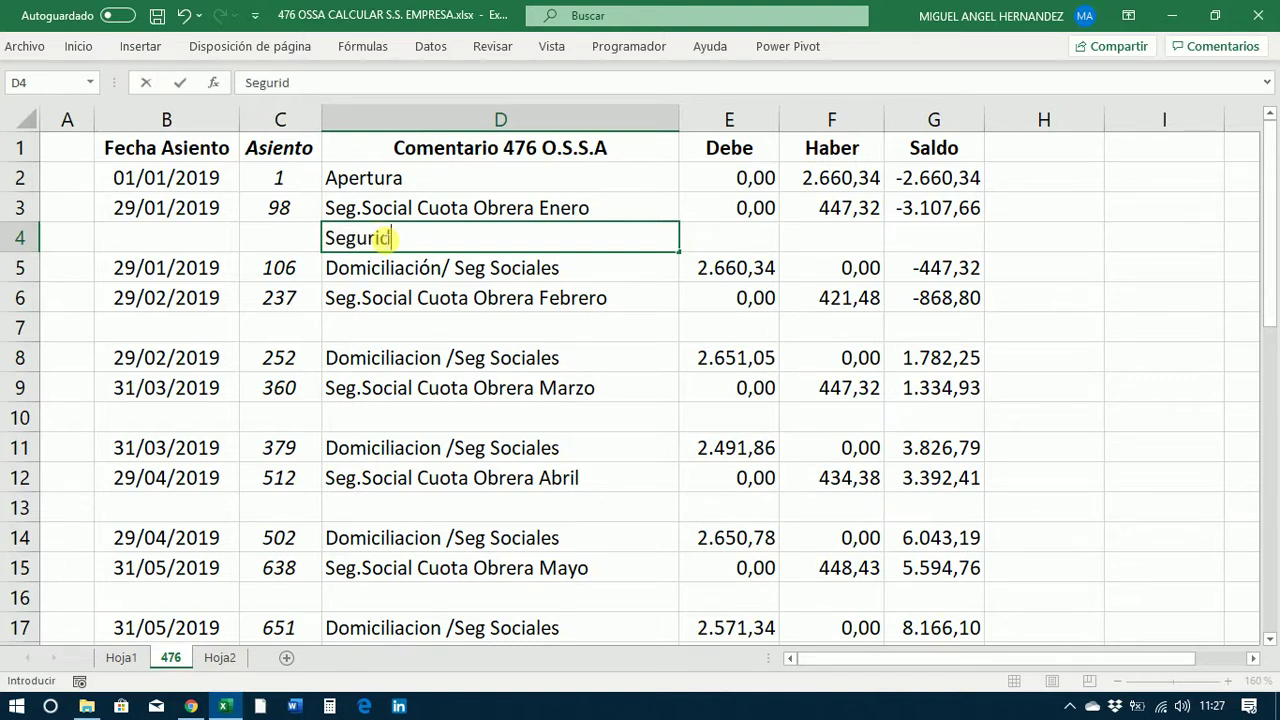
text(ad Social em)
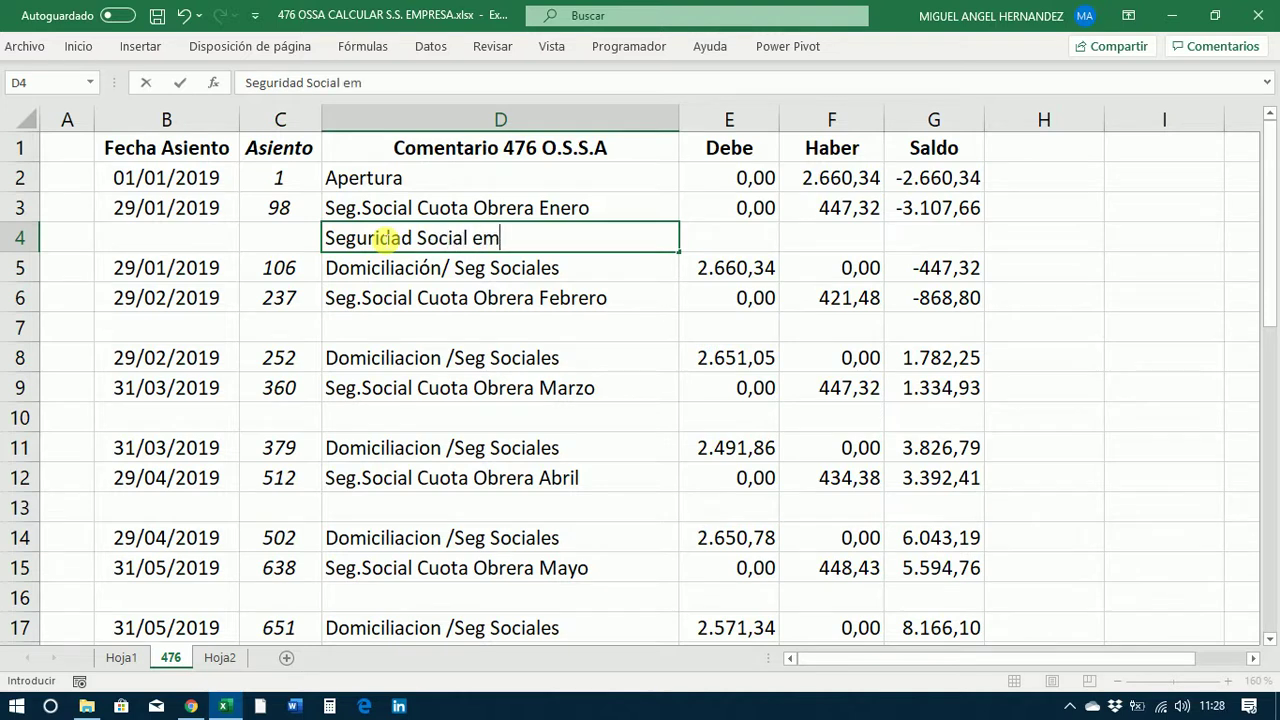
key(BackSpace)
key(BackSpace)
text(Empresa)
key(Return)
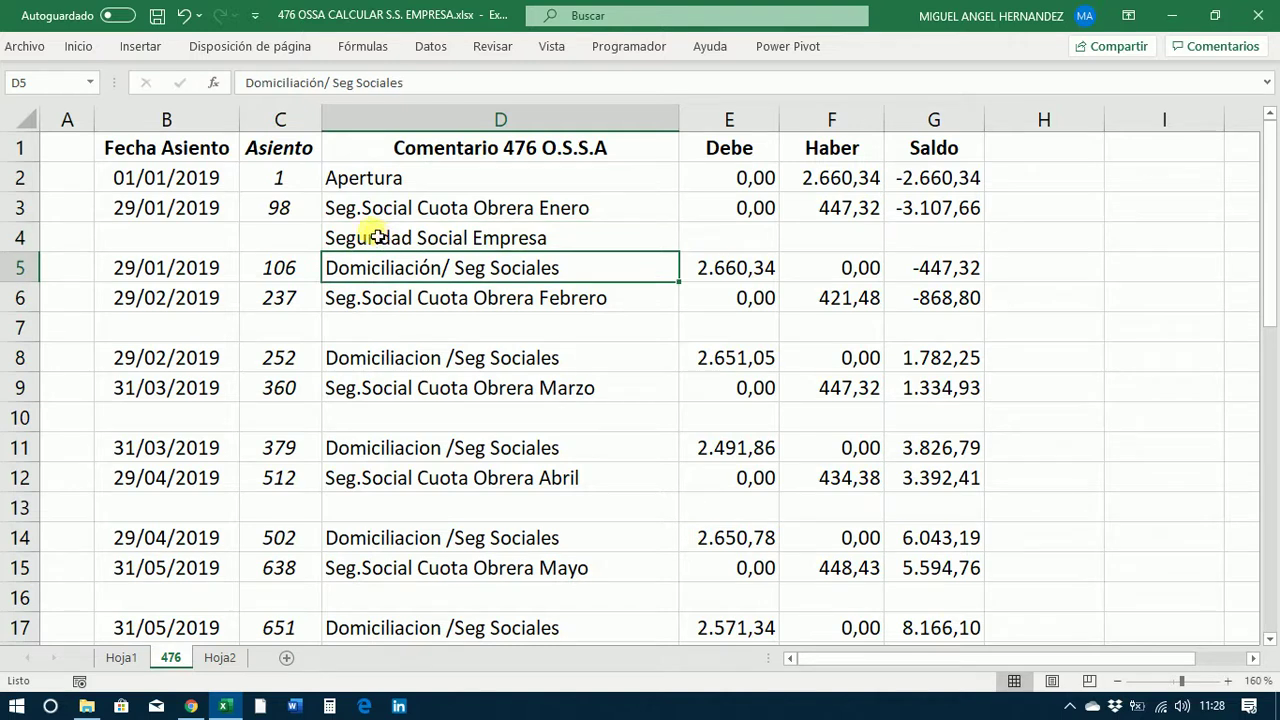
Copy the January entry date from B3 into B4, the date cell of the Seguridad Social Empresa row.
click(236, 238)
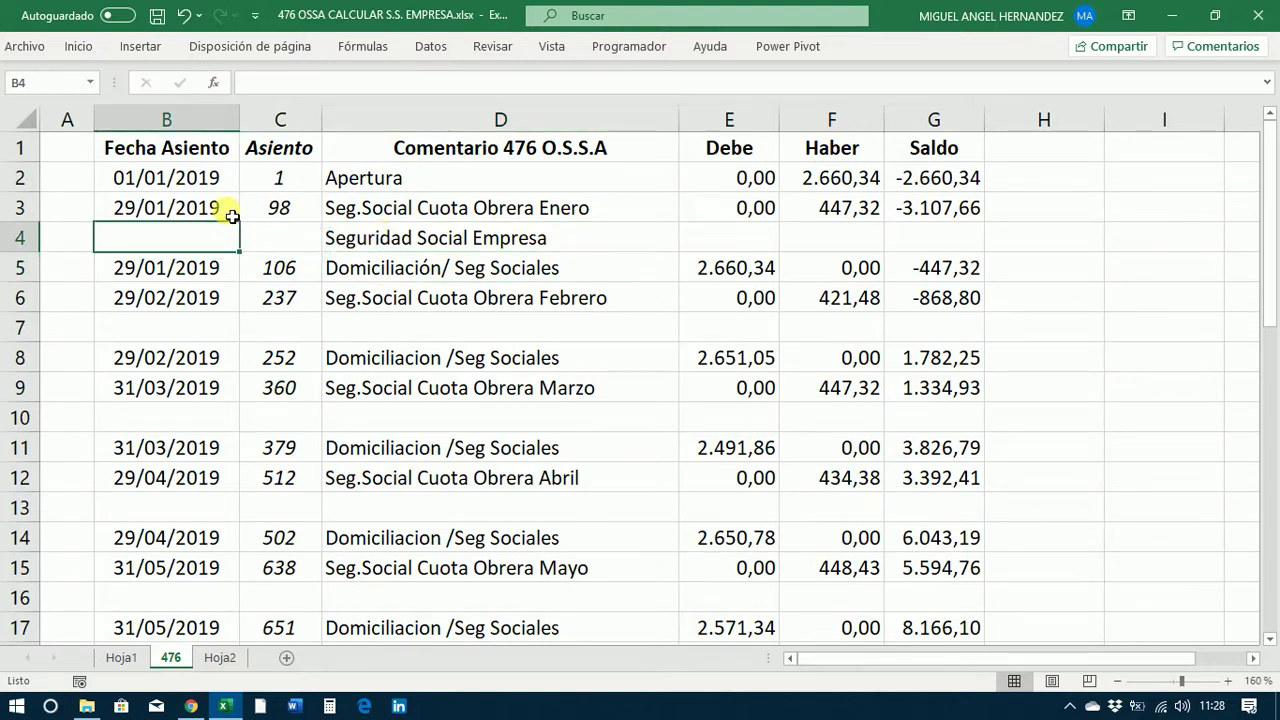
click(231, 214)
right_click(232, 214)
click(264, 230)
click(217, 240)
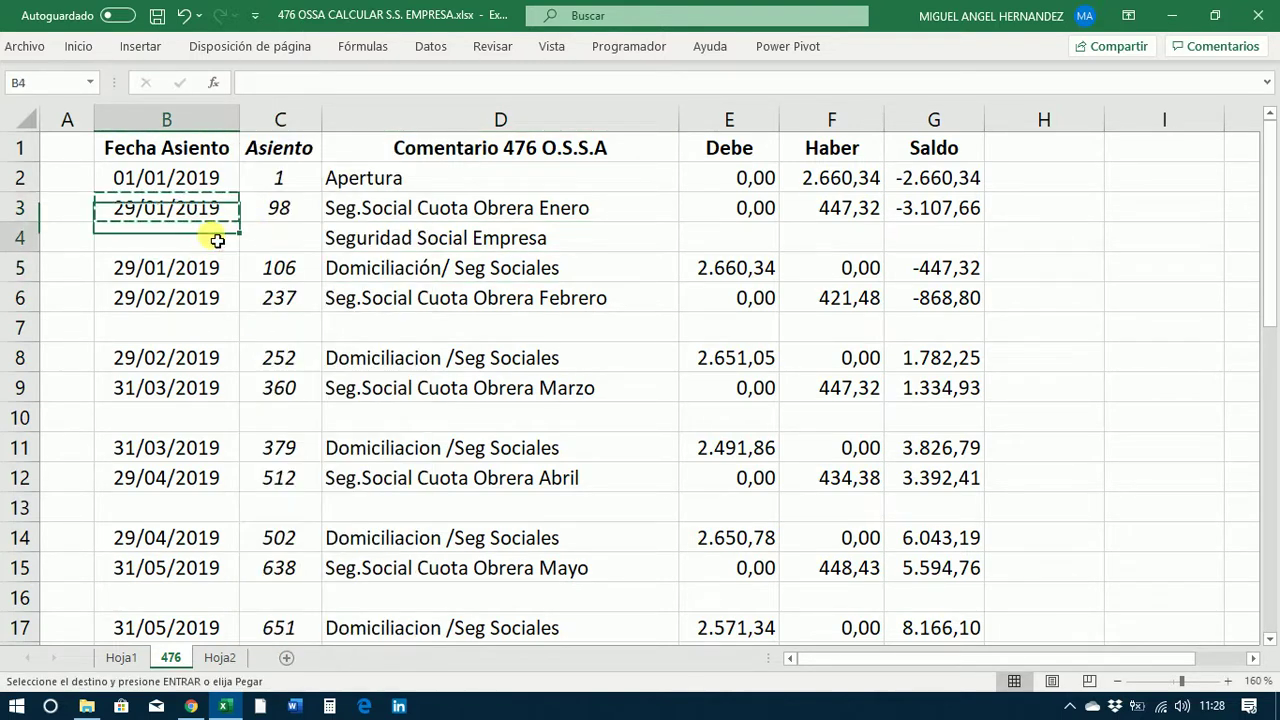
right_click(217, 240)
click(257, 286)
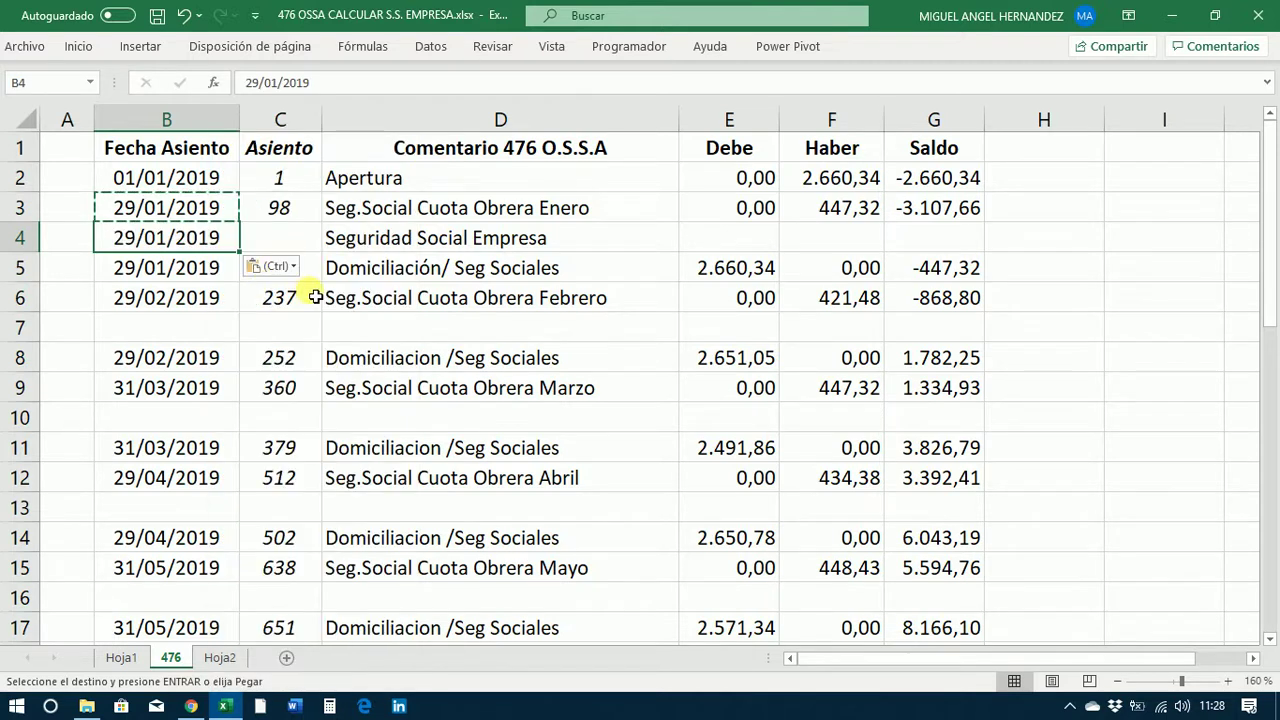
key(Escape)
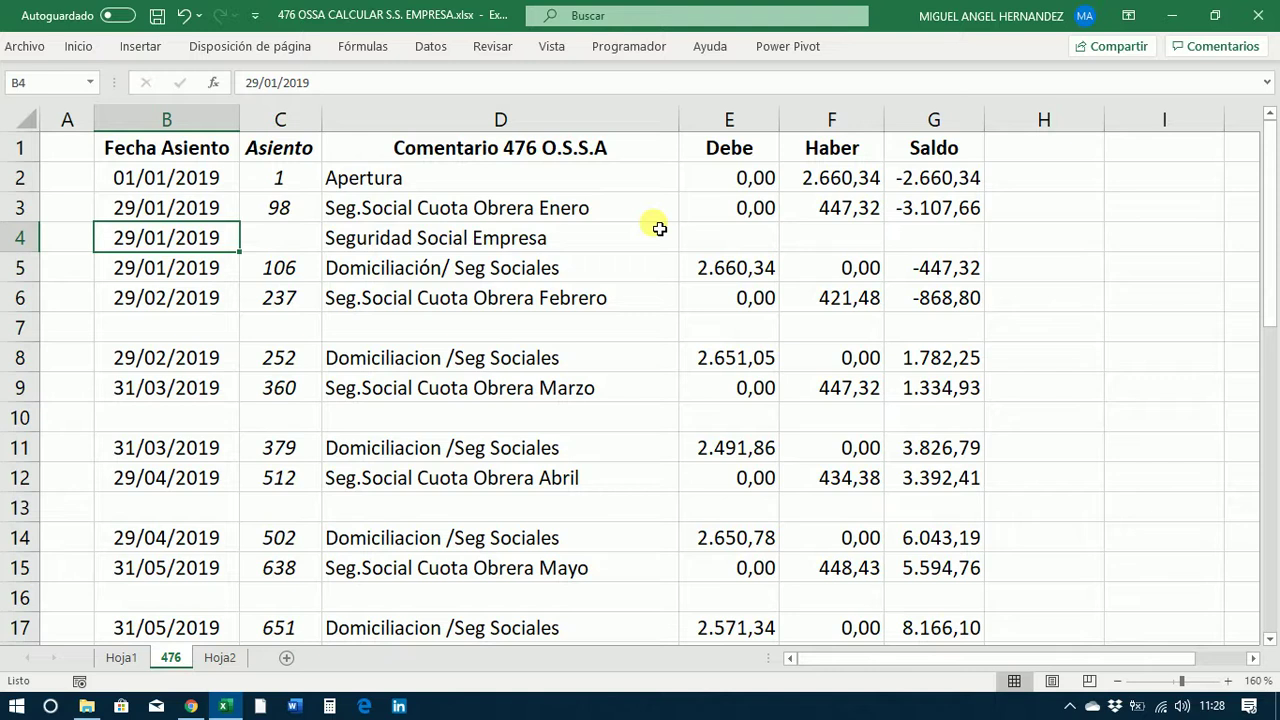
Copy the Seguridad Social Empresa comment from D4 into the blank comment cells D7, D10 and D13.
right_click(533, 240)
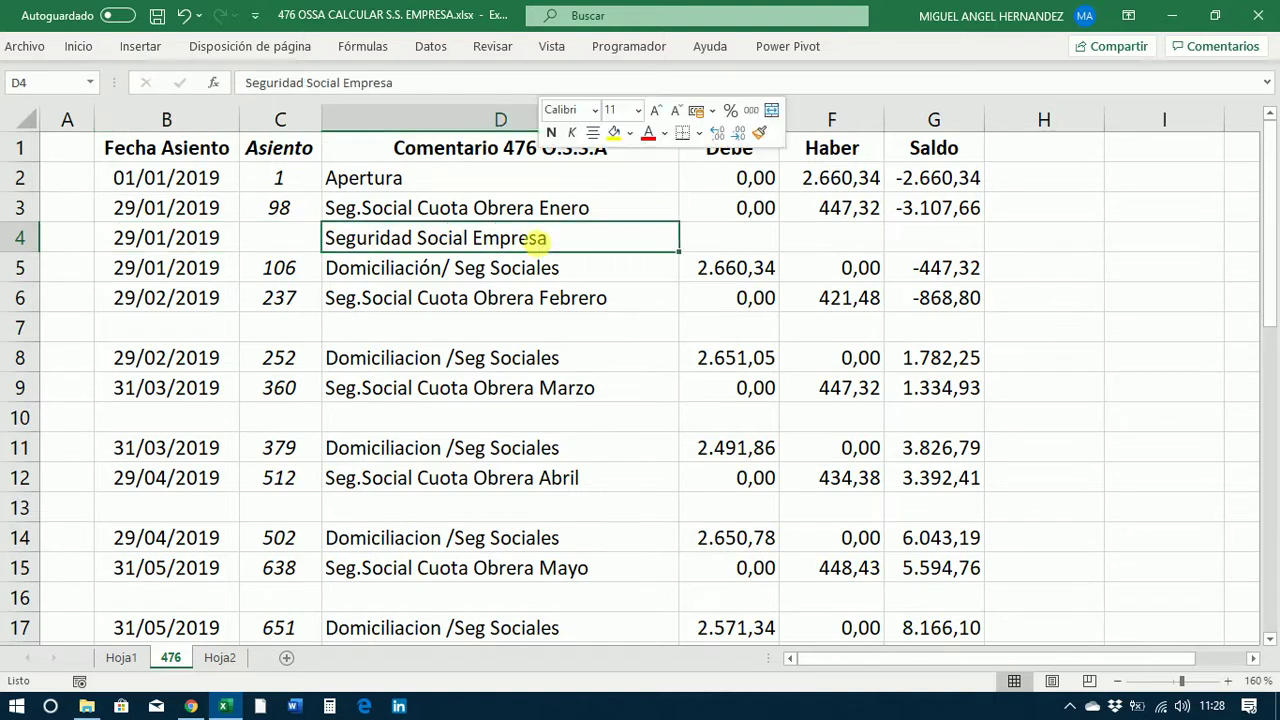
click(580, 204)
click(506, 330)
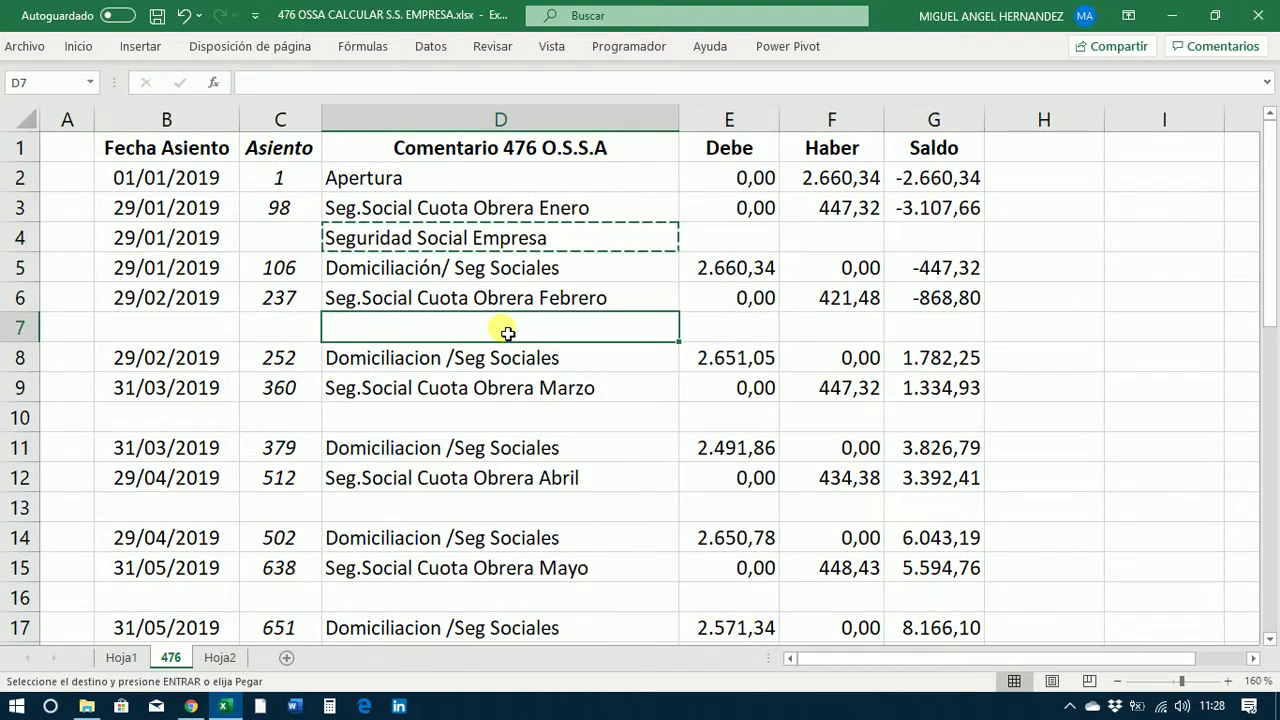
right_click(506, 331)
click(549, 289)
click(506, 420)
right_click(506, 420)
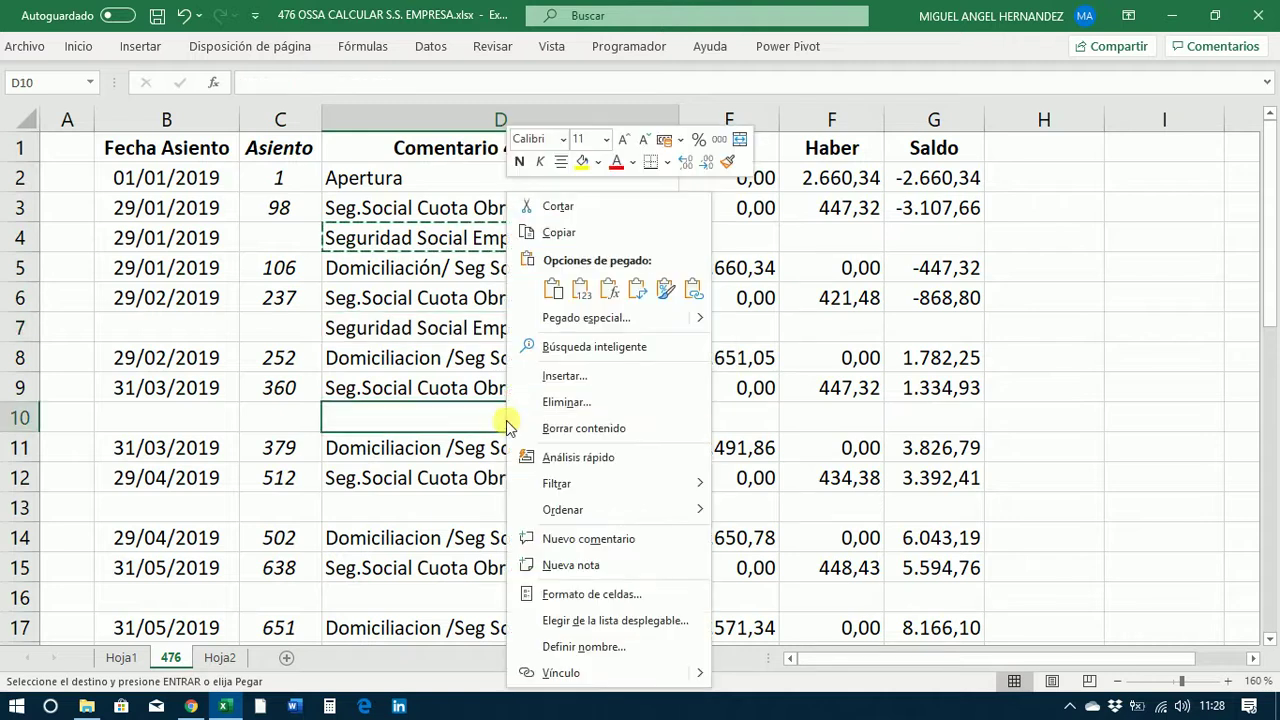
click(549, 290)
click(523, 511)
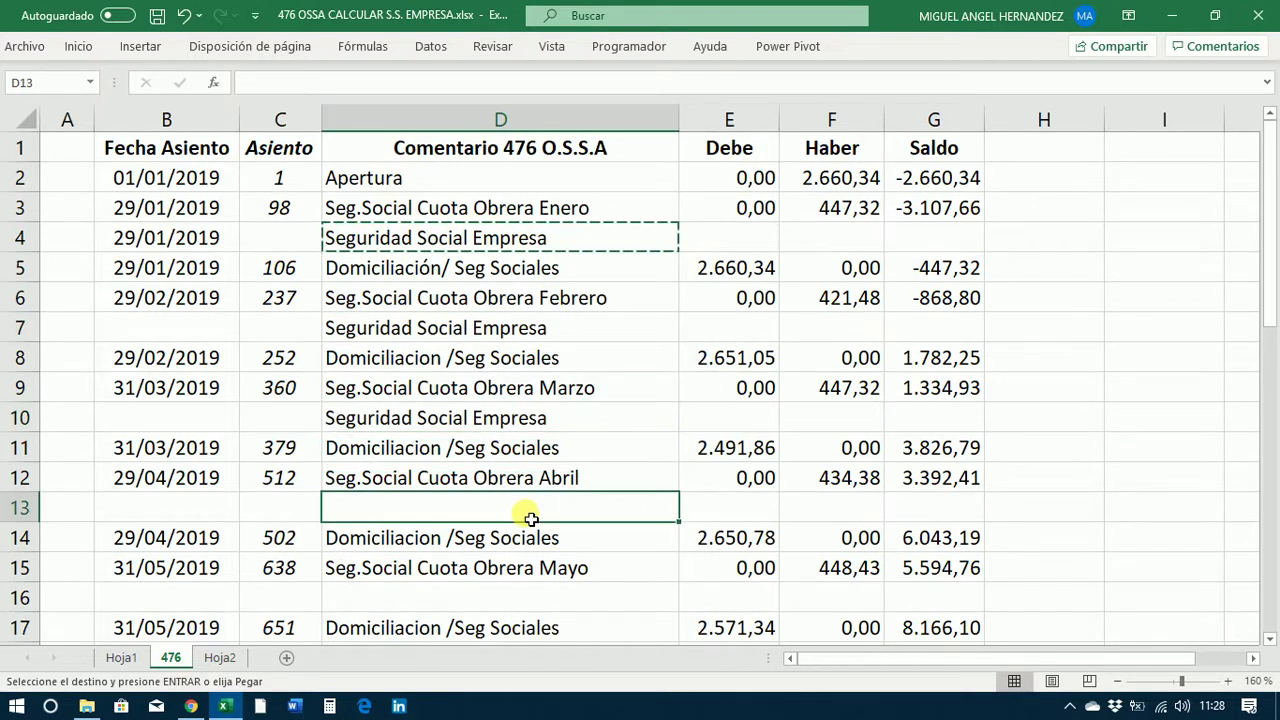
right_click(526, 510)
click(572, 114)
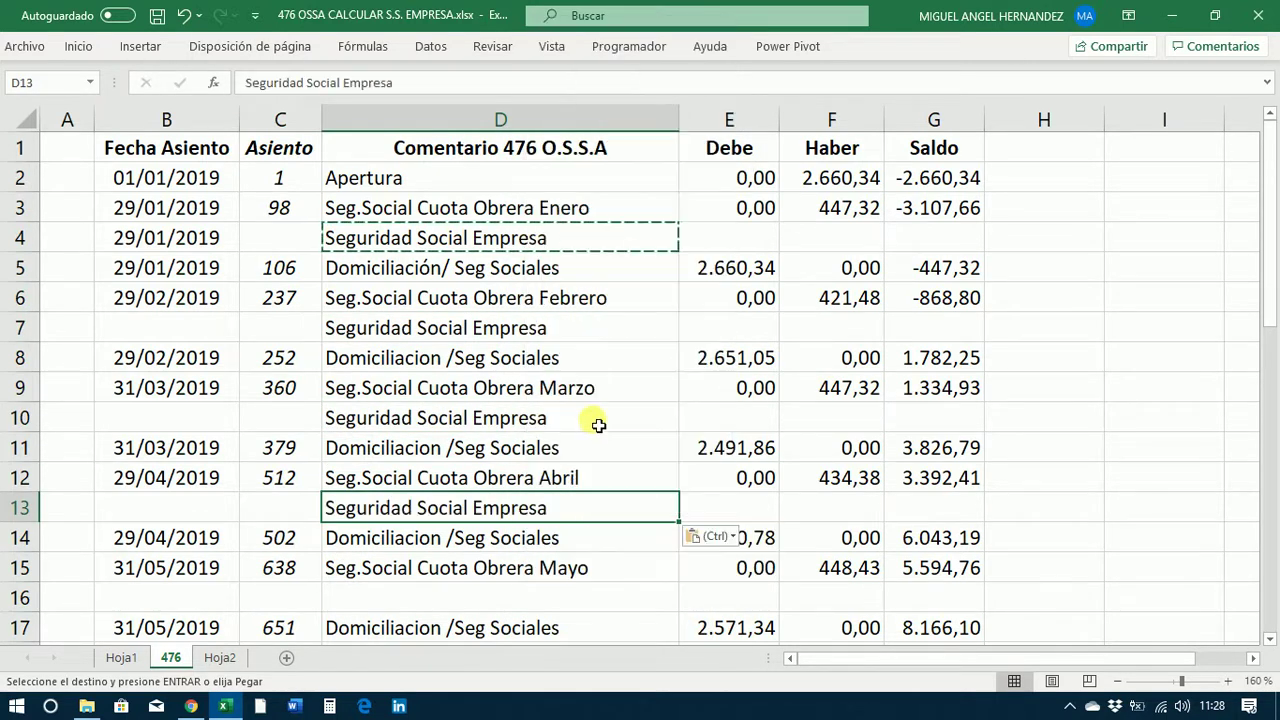
Paste the copied Seguridad Social Empresa comment into the blank comment cells D16, D19 and D22.
scroll(598, 430, down, 2)
click(583, 414)
right_click(579, 412)
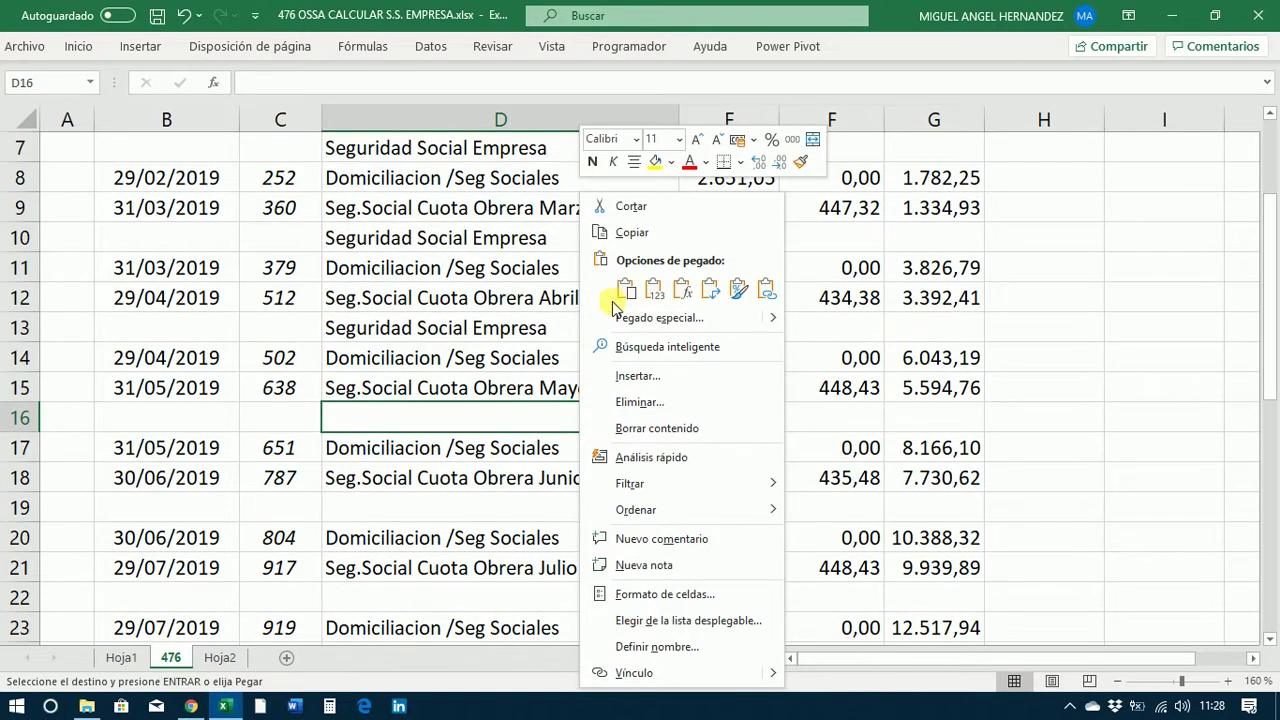
click(624, 289)
click(571, 508)
right_click(571, 508)
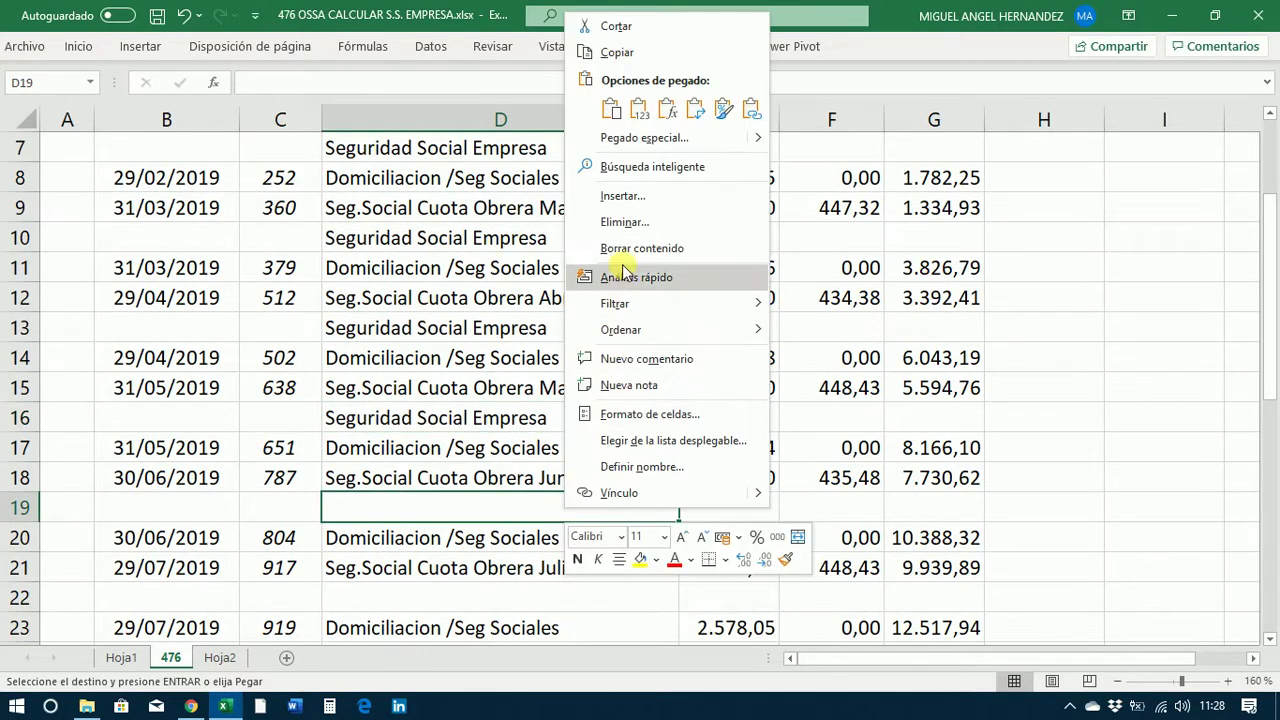
click(611, 109)
scroll(595, 475, down, 1)
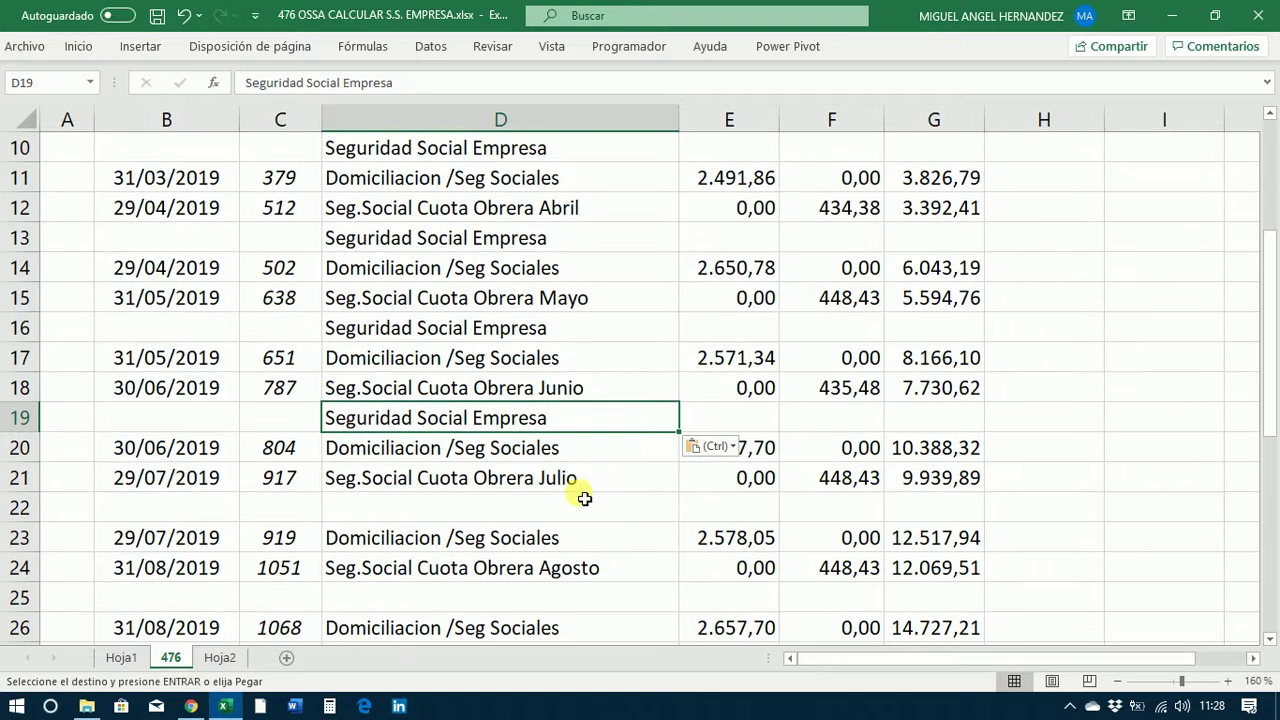
click(583, 501)
right_click(583, 501)
click(614, 293)
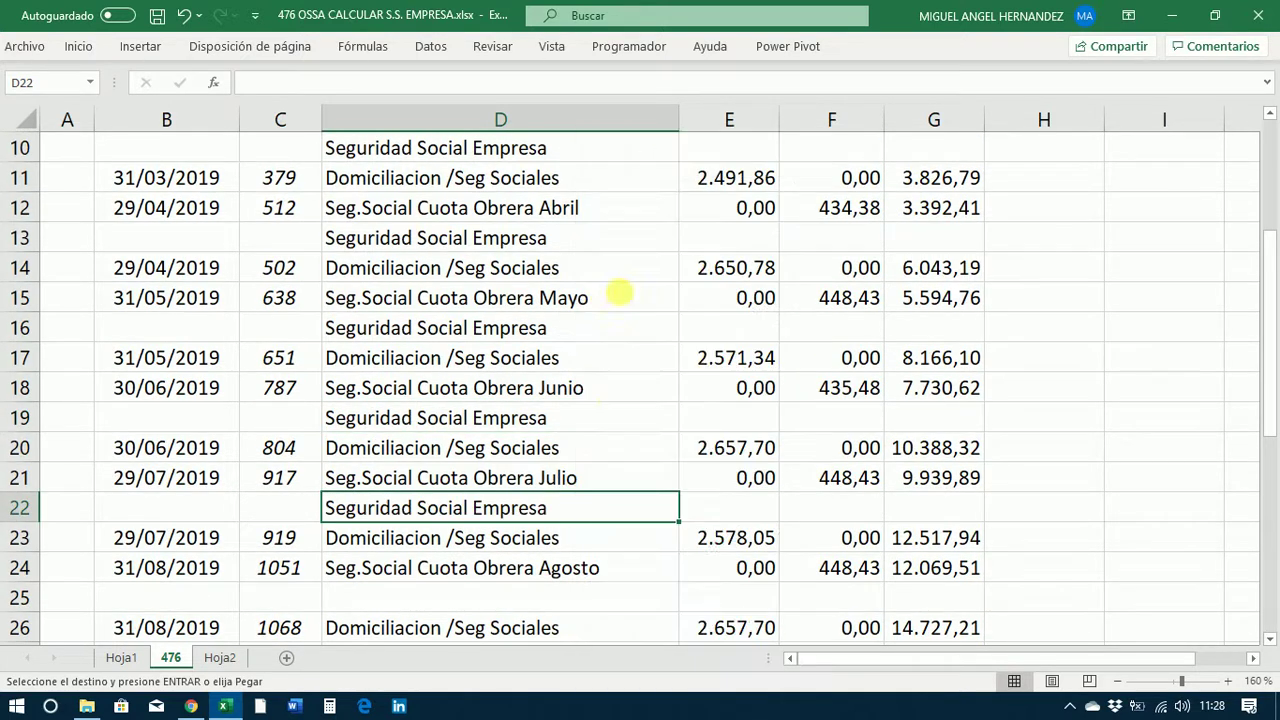
key(Escape)
Append "Diciembre" to the Domiciliación/ Seg Sociales comment in cell D5.
scroll(621, 424, up, 3)
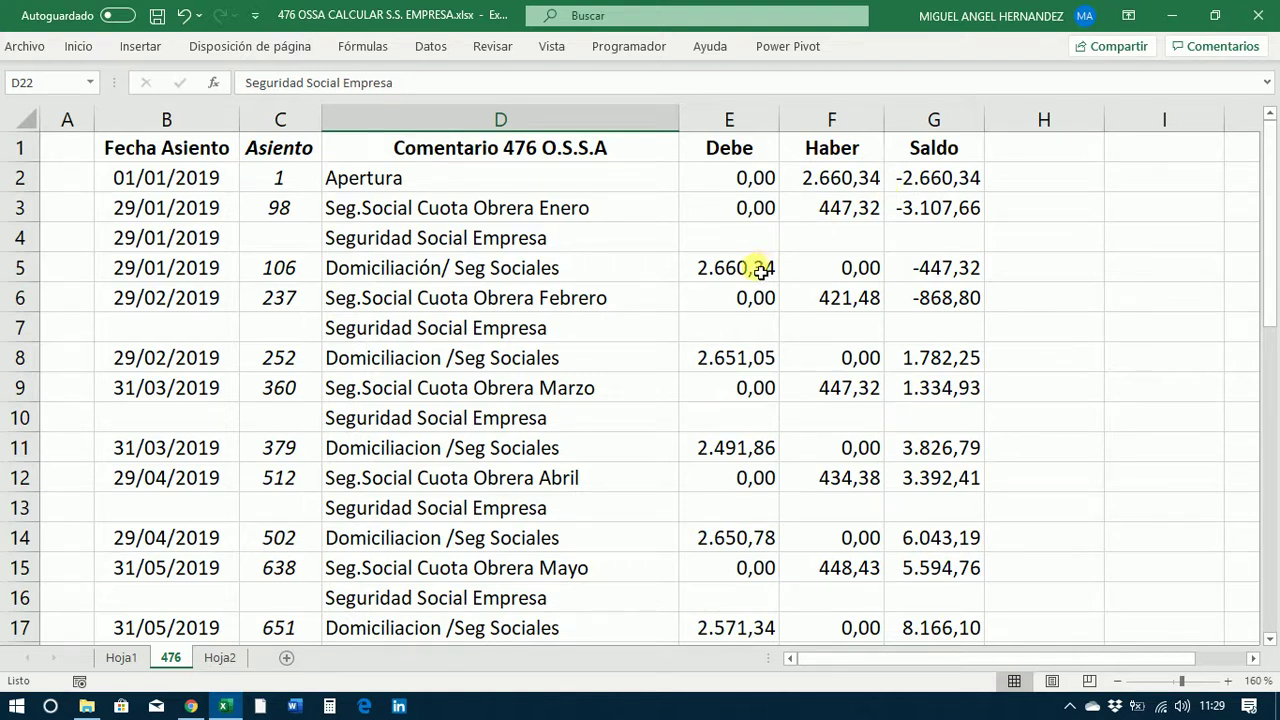
click(646, 272)
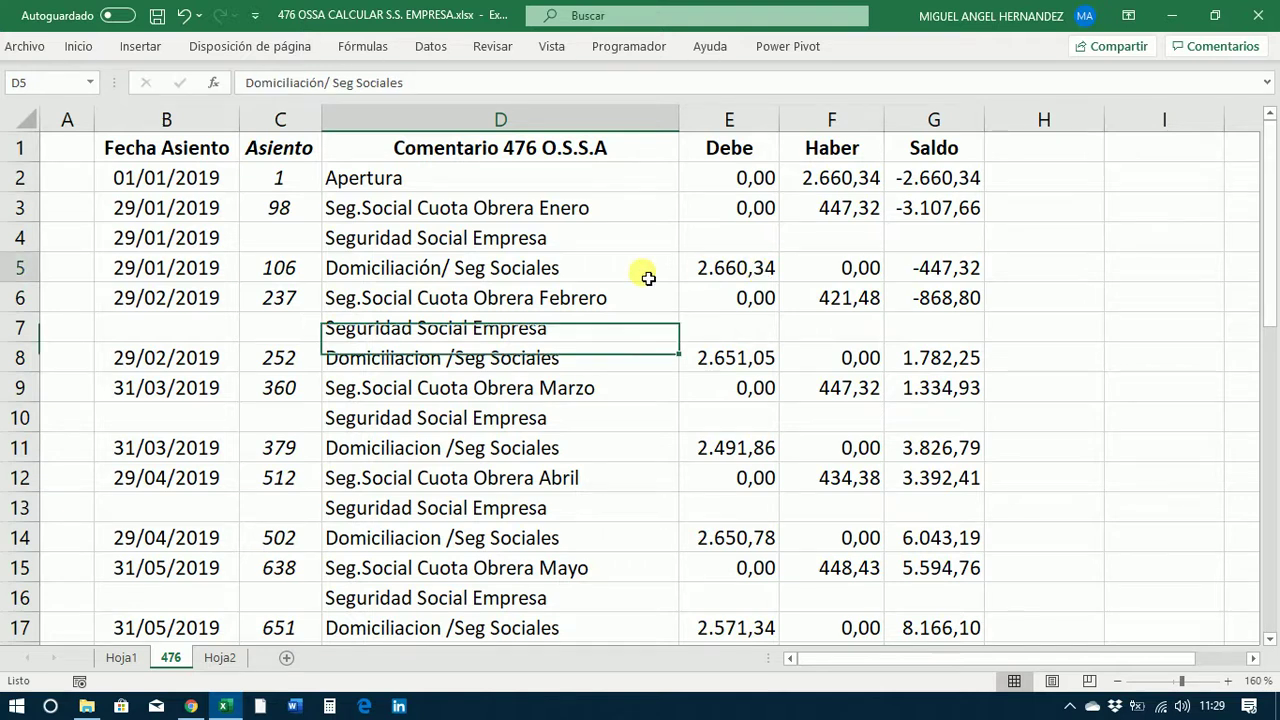
click(478, 88)
text(D)
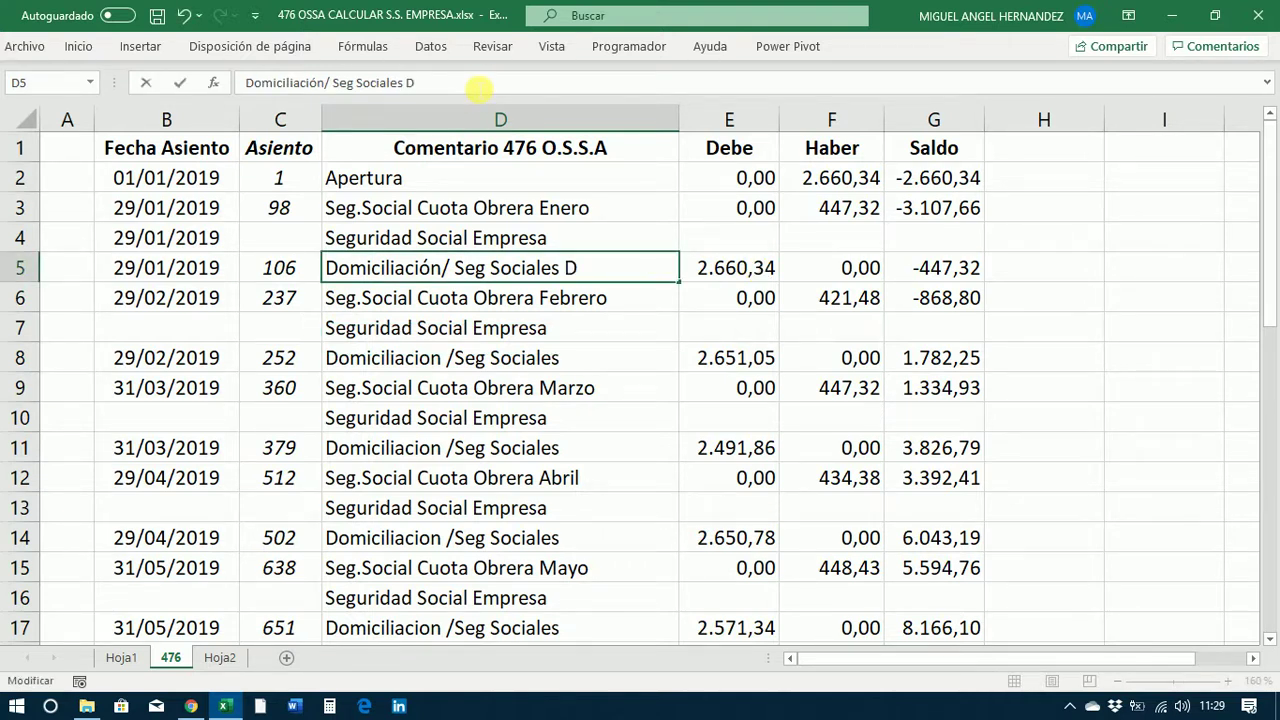
text(iciembrfe)
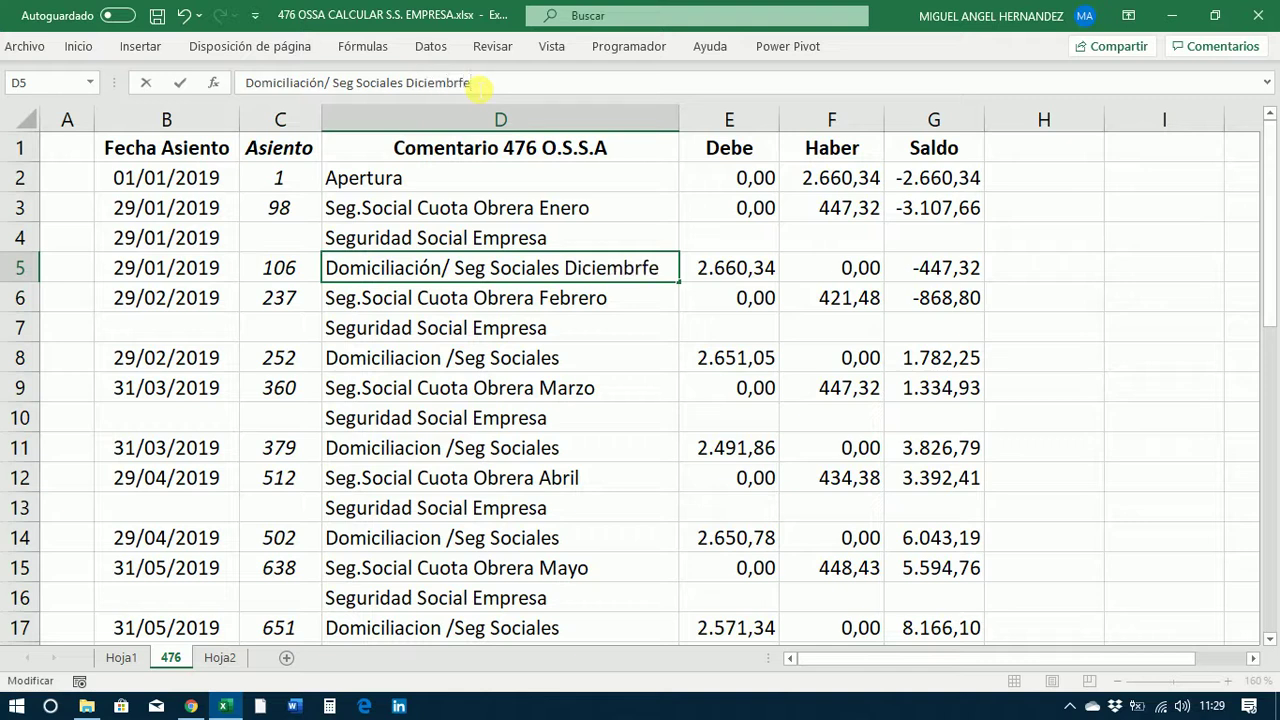
key(BackSpace)
key(BackSpace)
text(e)
key(Return)
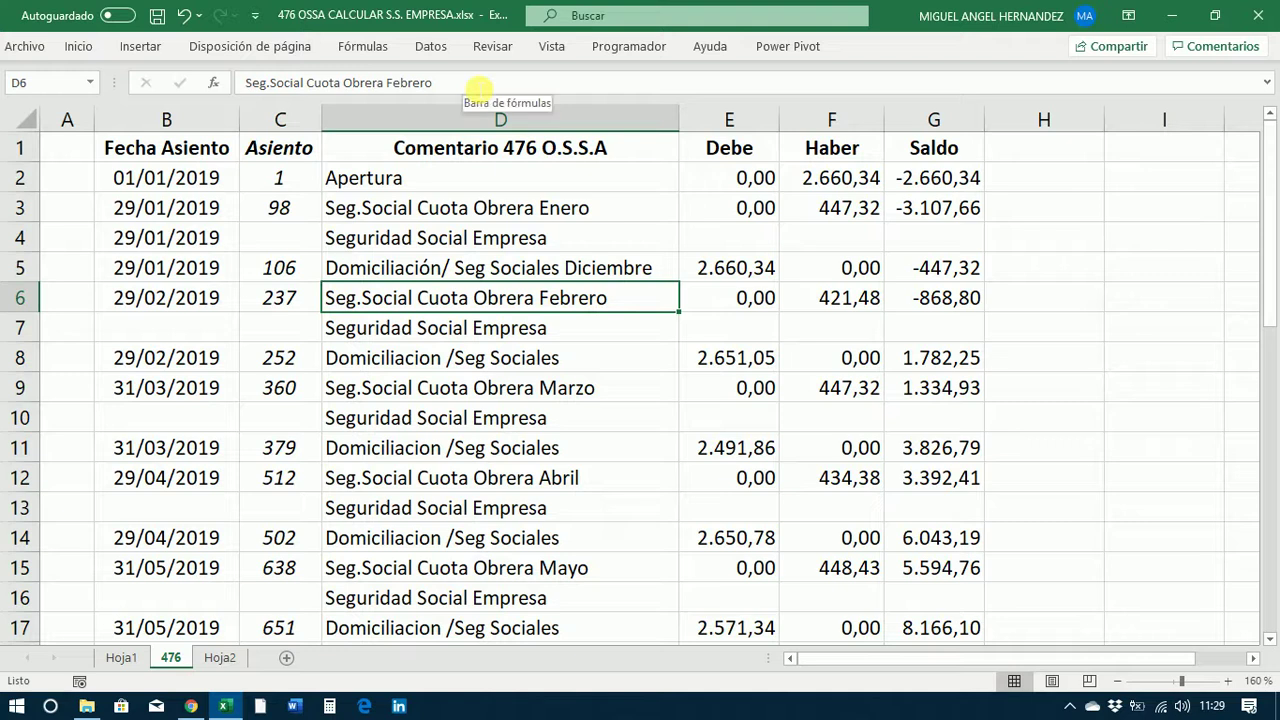
Append "Enero" to the Domiciliacion /Seg Sociales comment in D8 and to the Seguridad Social Empresa comment in D4.
click(576, 358)
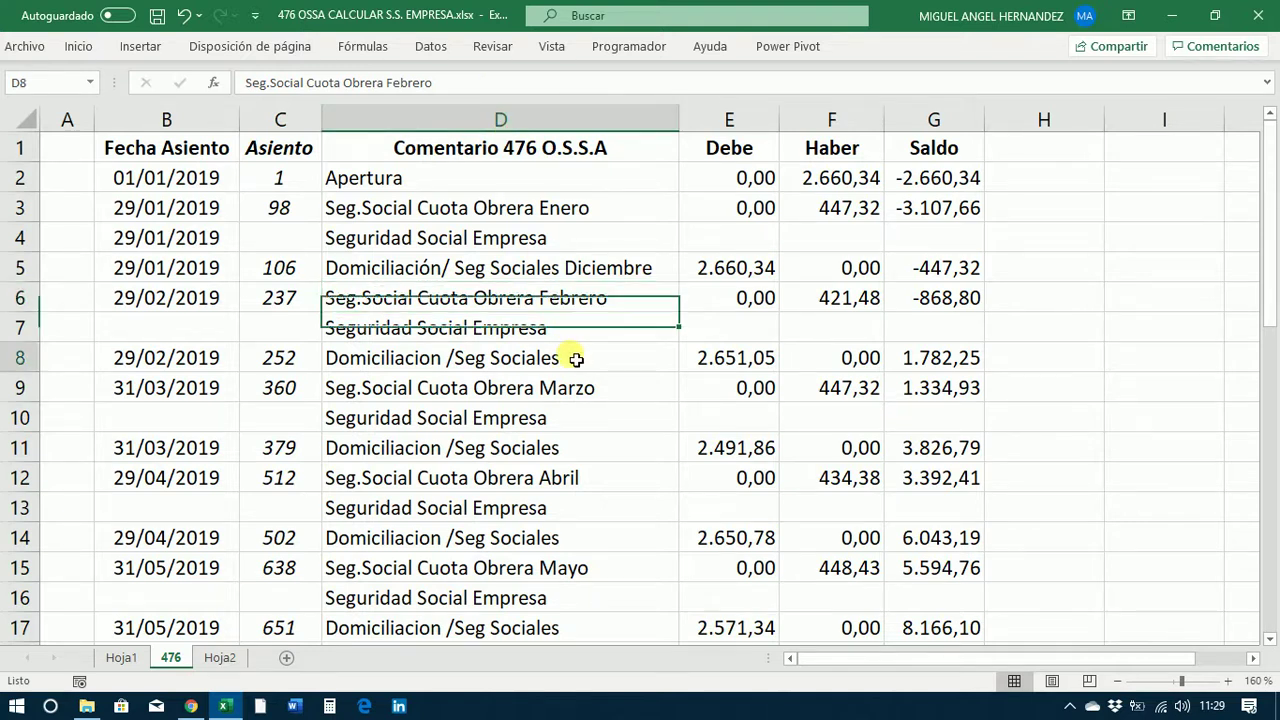
click(538, 88)
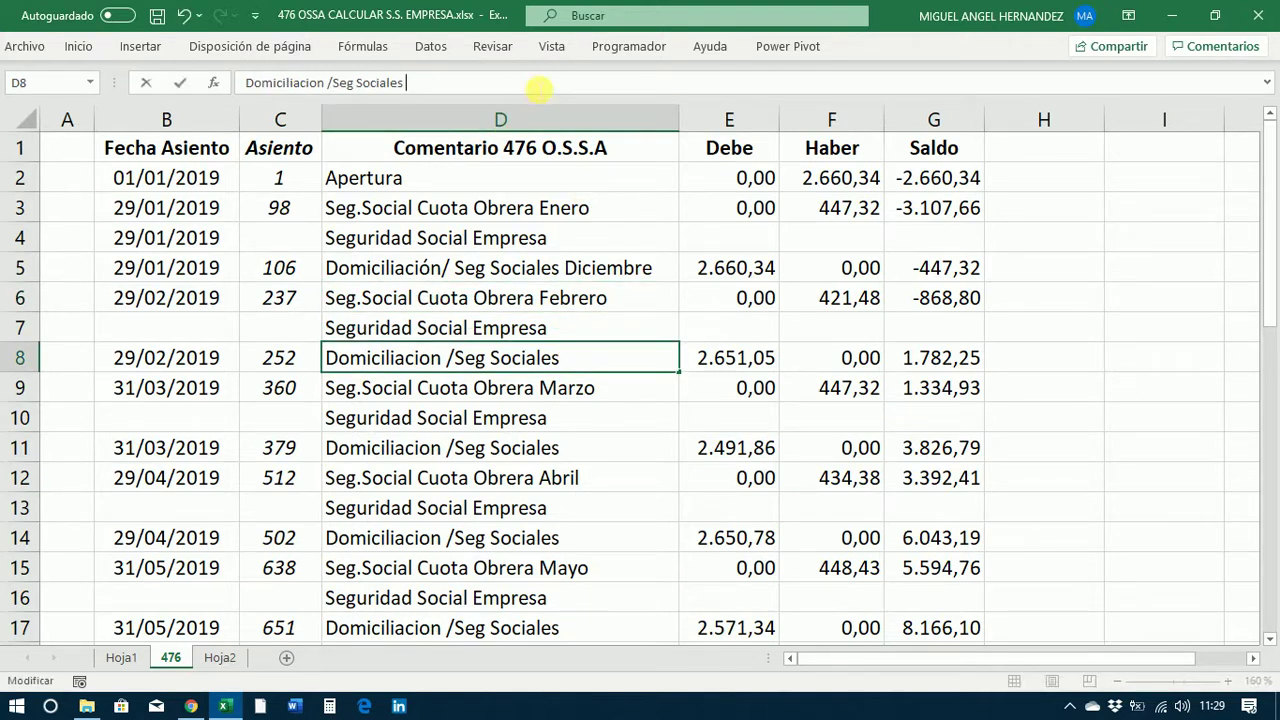
text(Enero)
key(Return)
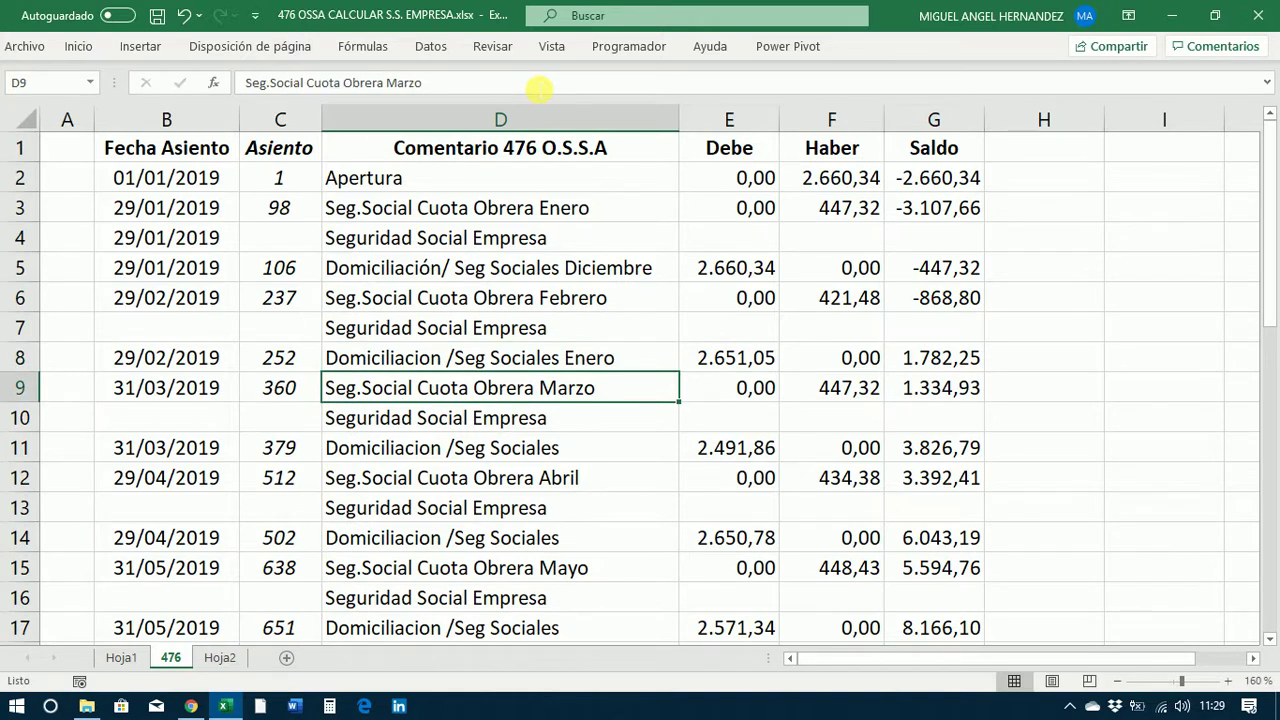
click(568, 236)
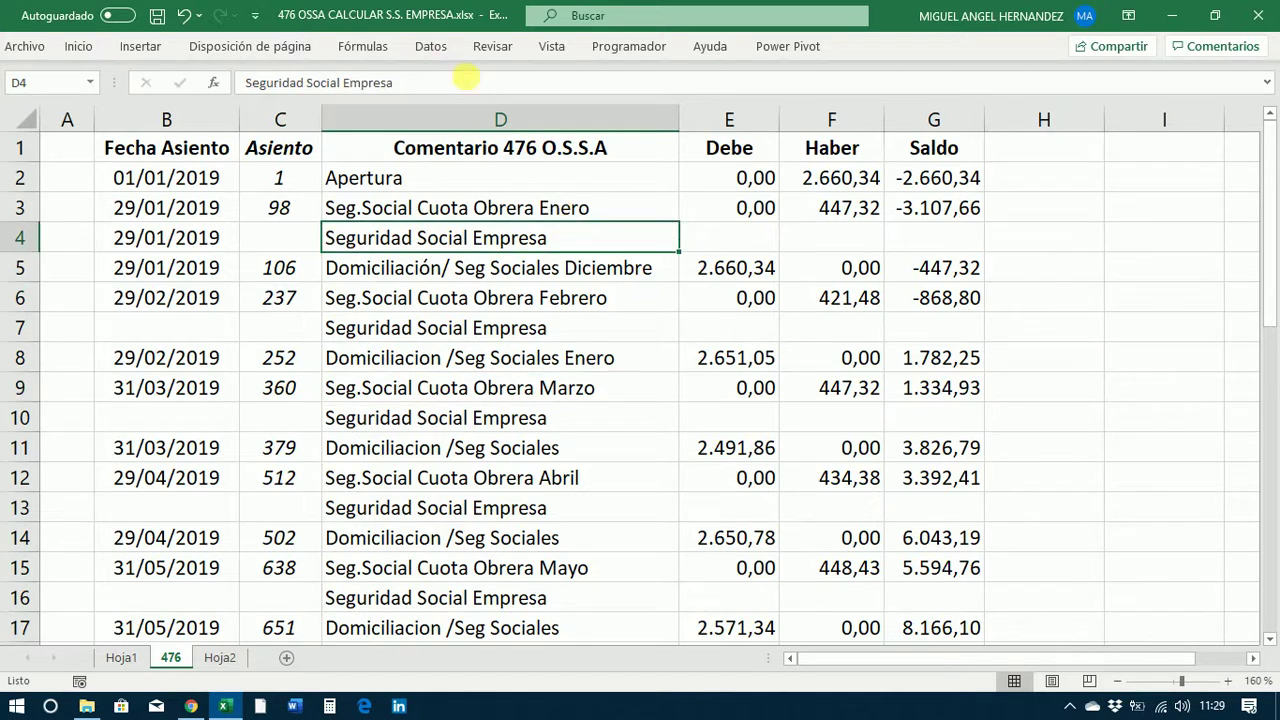
click(472, 84)
text(Enero)
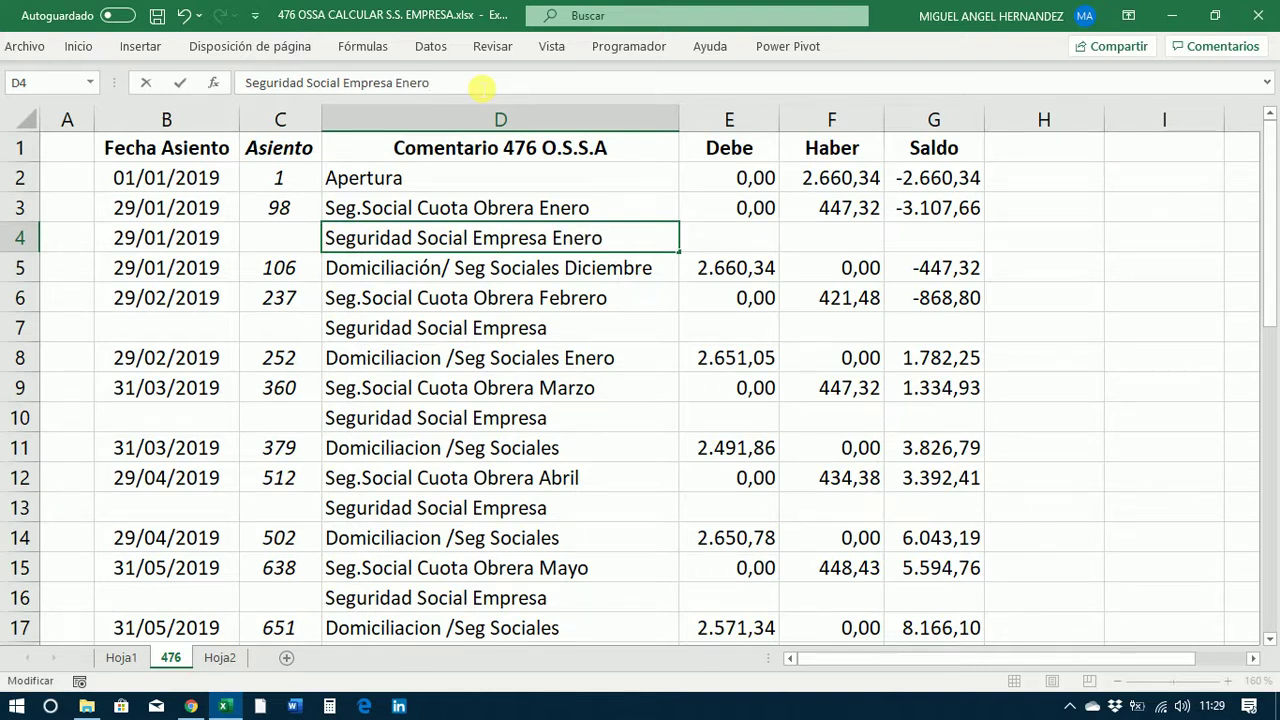
key(Return)
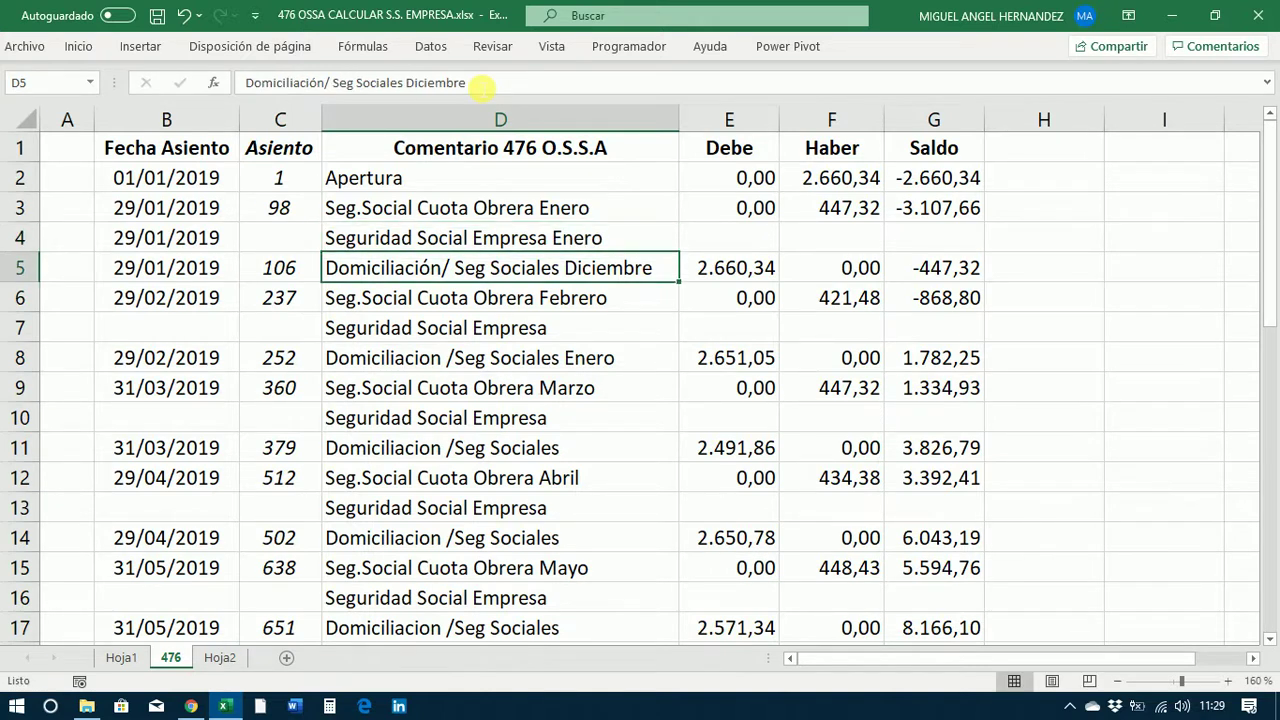
Calculate January's company Social Security in Haber cell F4 with the formula =E8-F3.
click(811, 240)
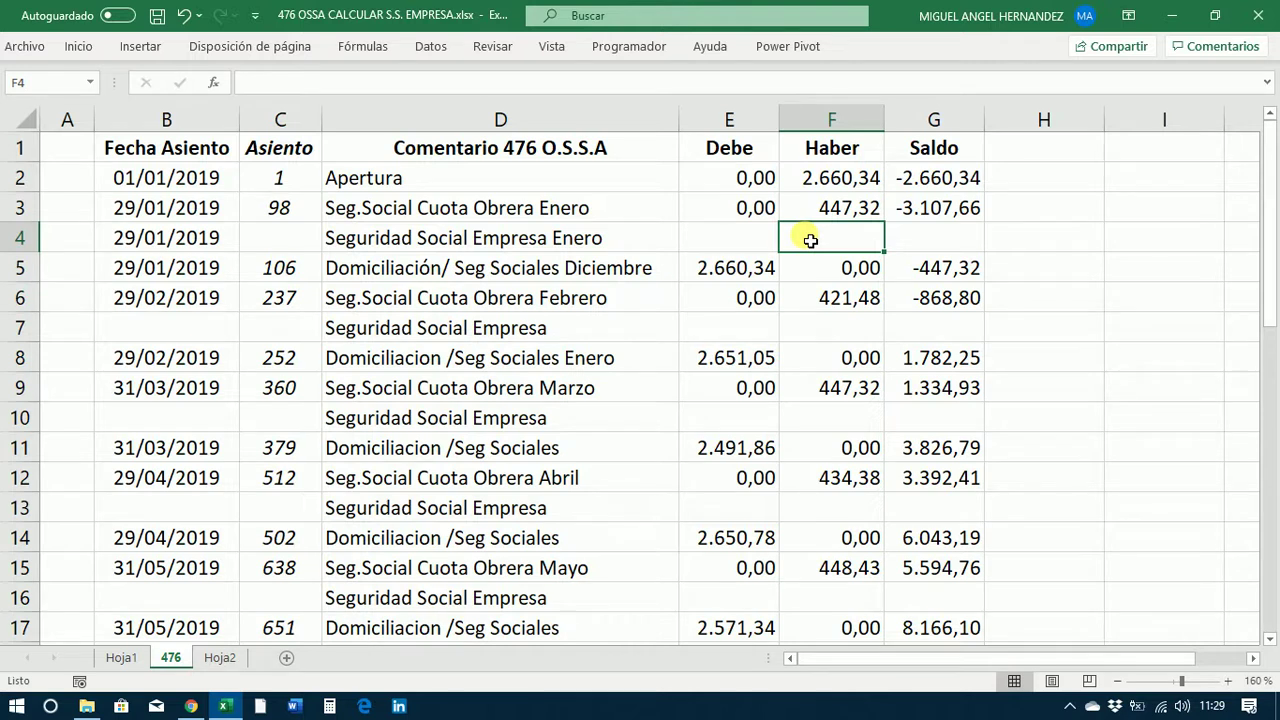
text(=)
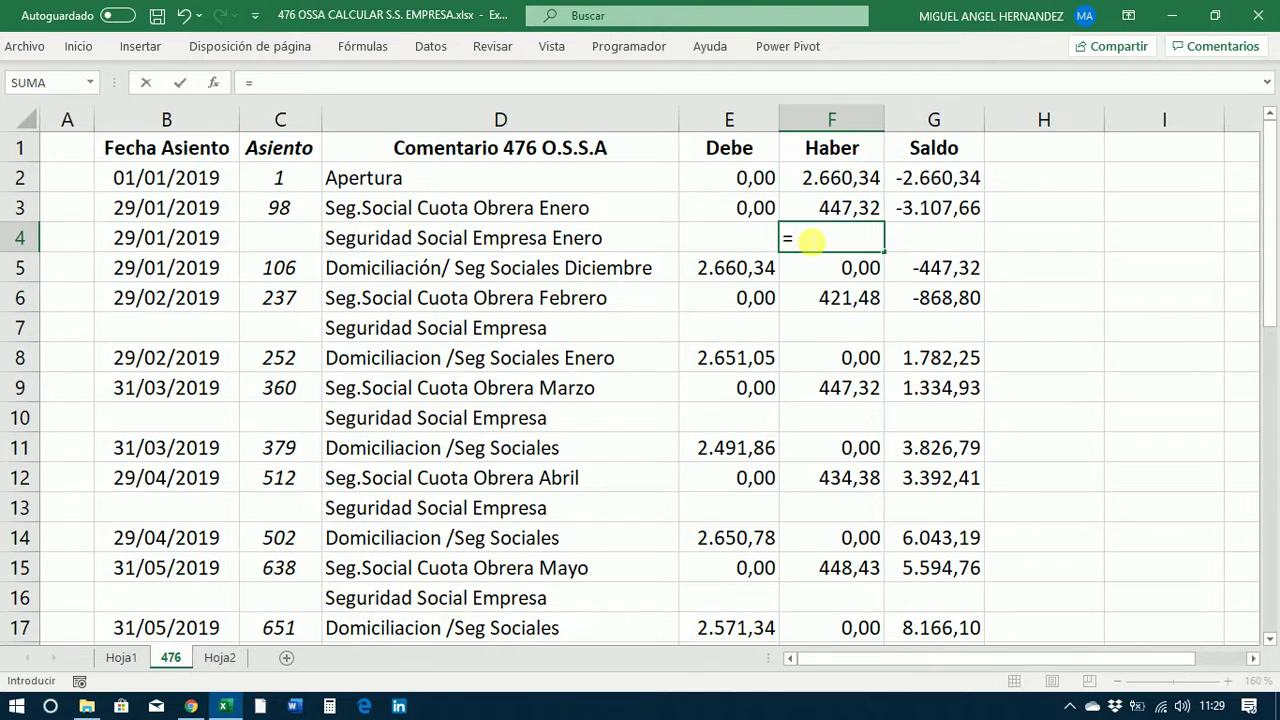
click(735, 364)
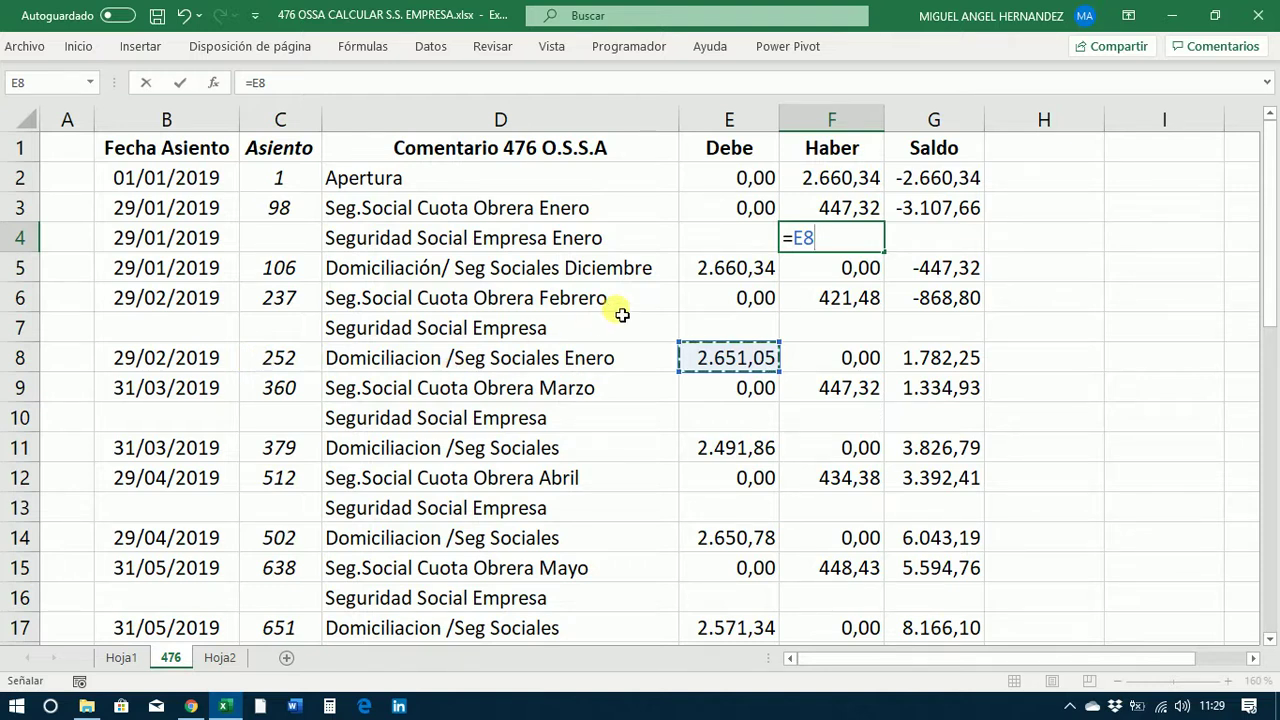
text(-)
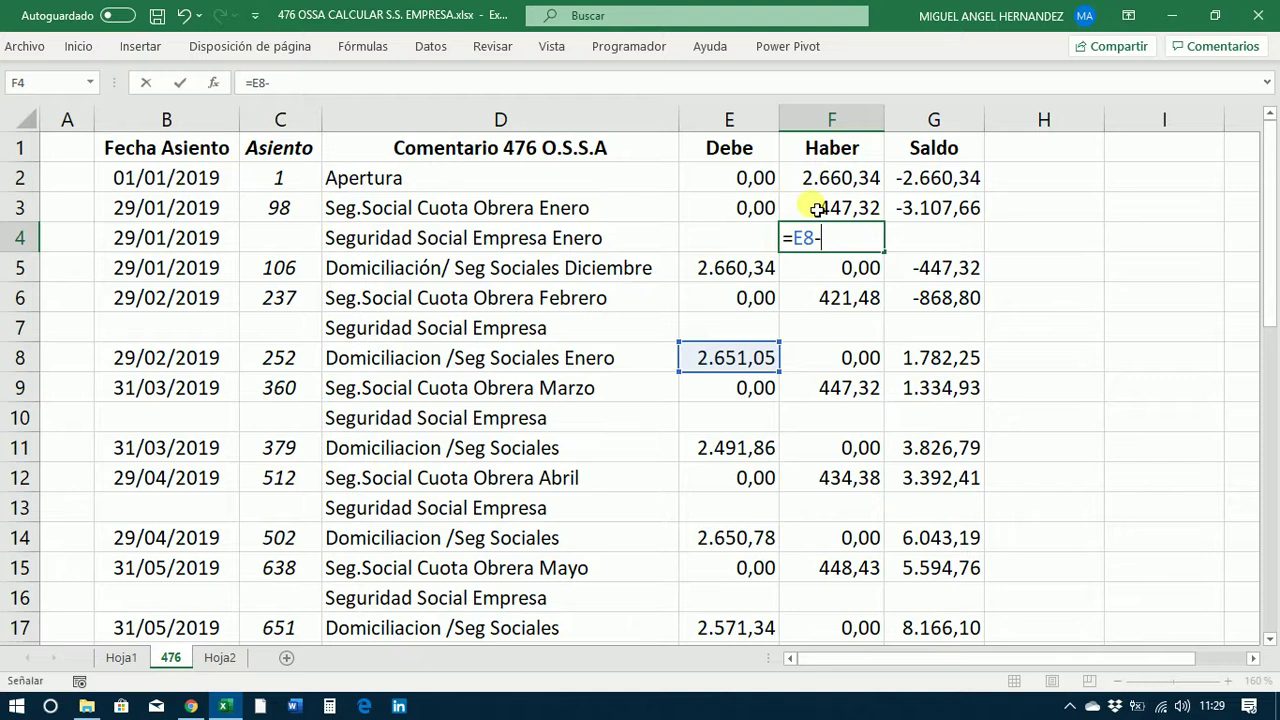
click(817, 208)
key(Return)
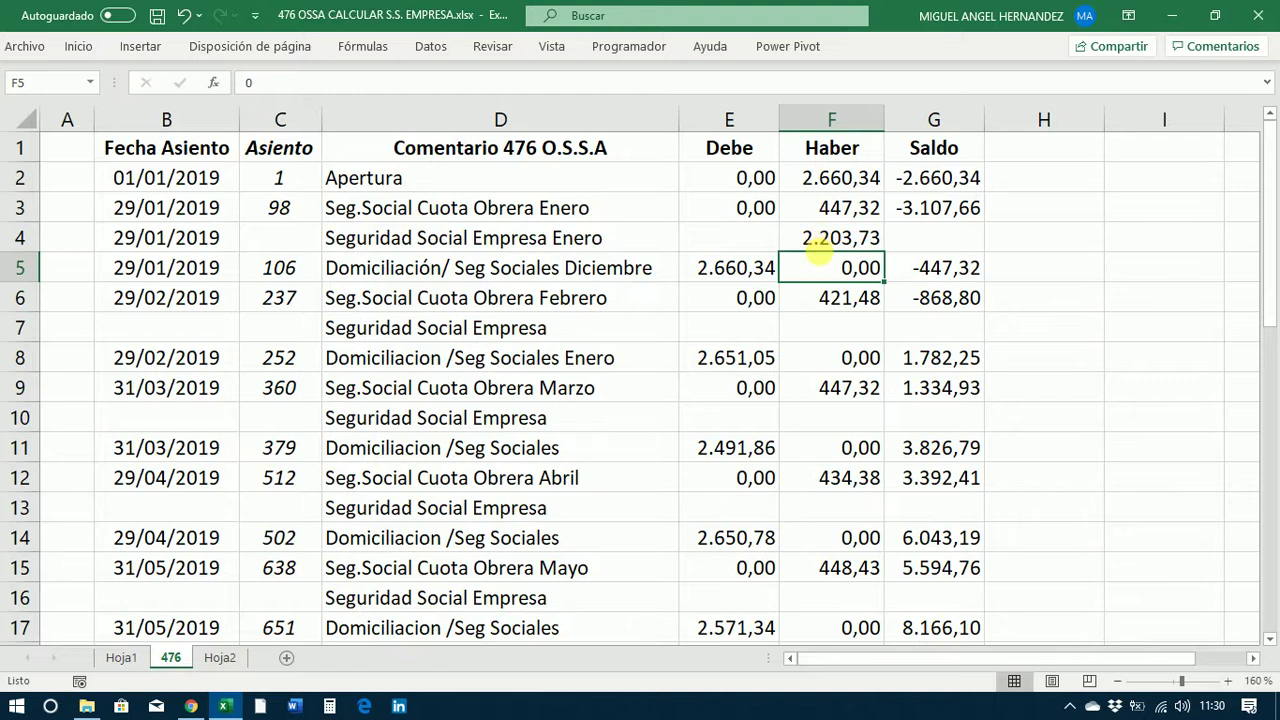
Append "Febrero" to the Seguridad Social Empresa comment in cell D7.
click(594, 340)
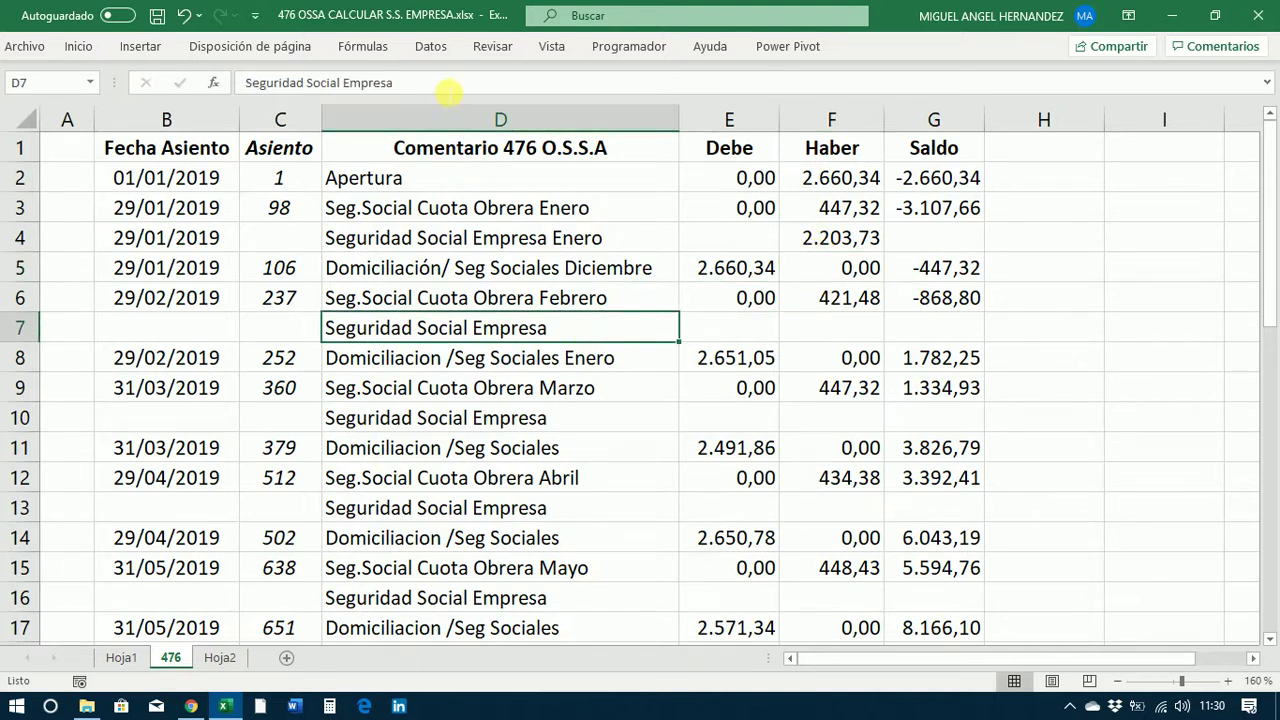
click(449, 90)
text(F)
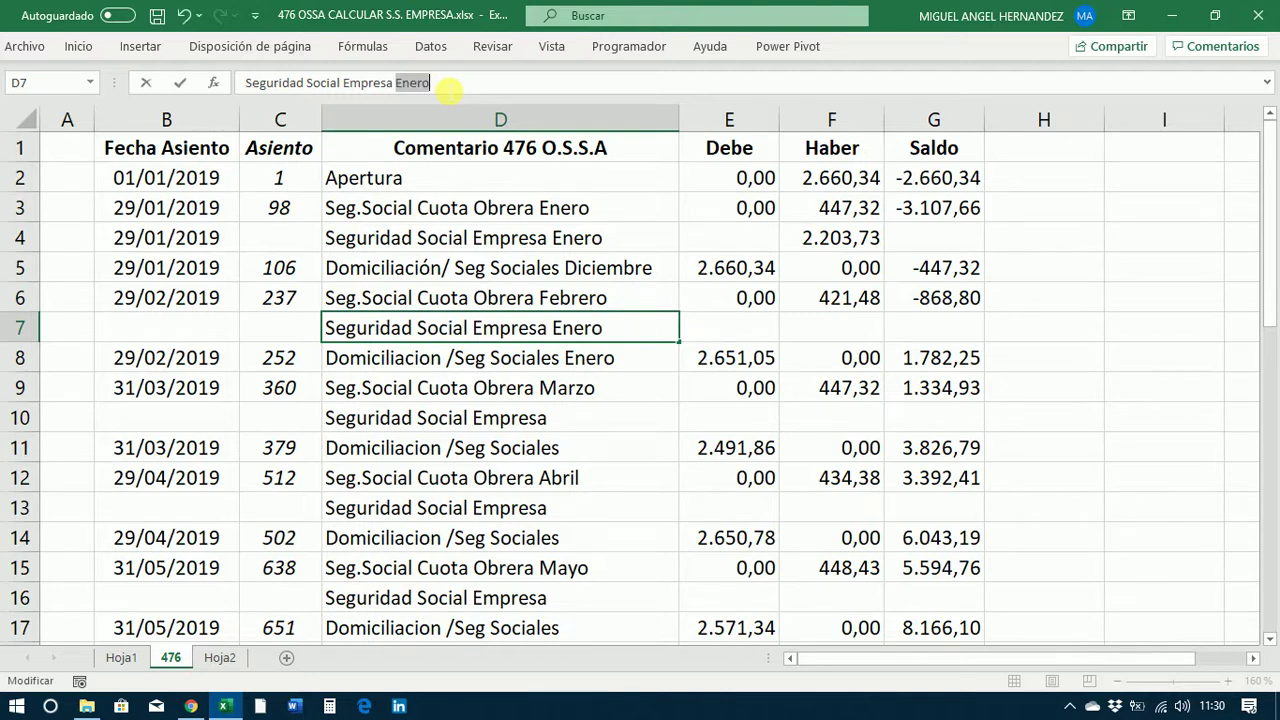
text(ebr)
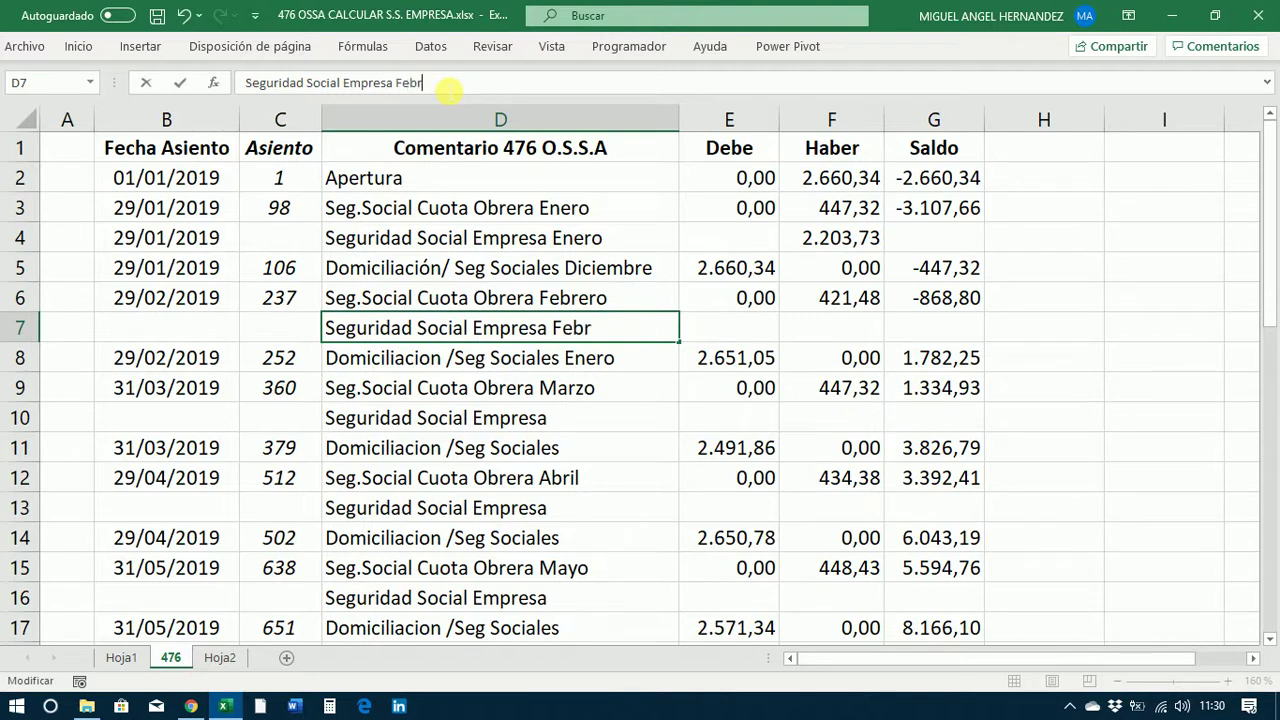
text(ero)
key(Return)
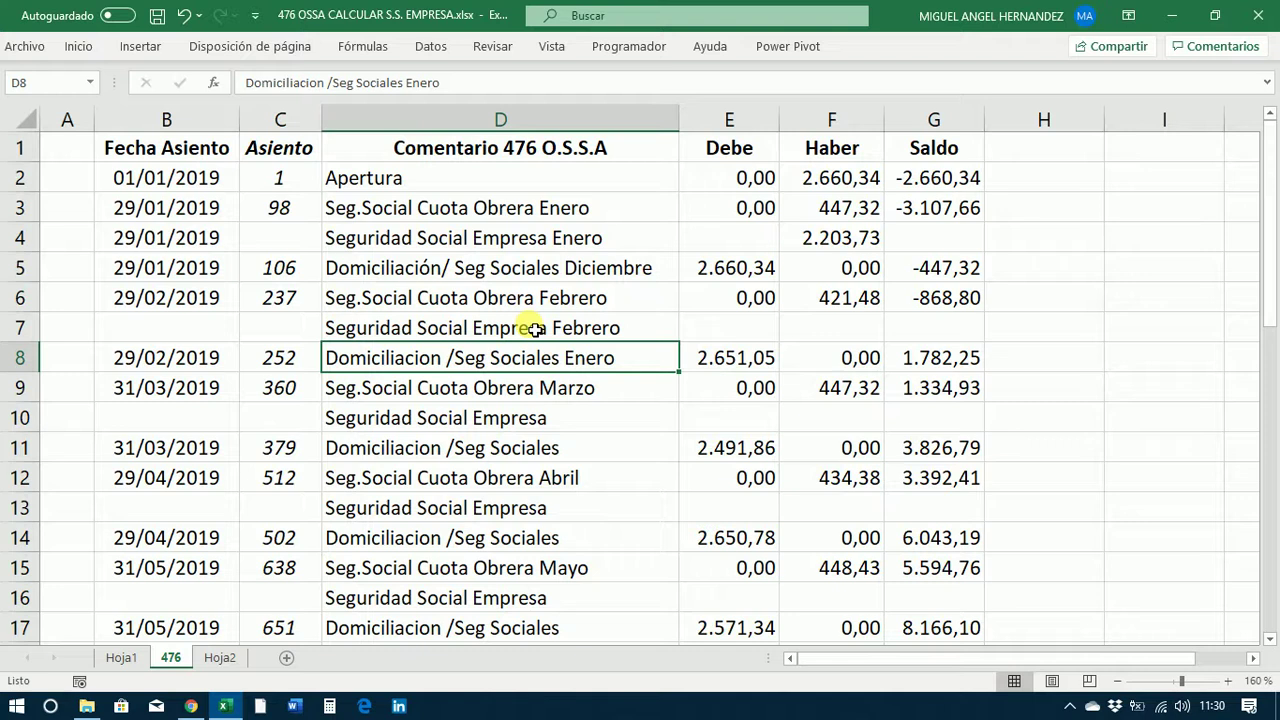
Calculate February's company Social Security in Haber cell F7 with the formula =E11-F6.
click(557, 452)
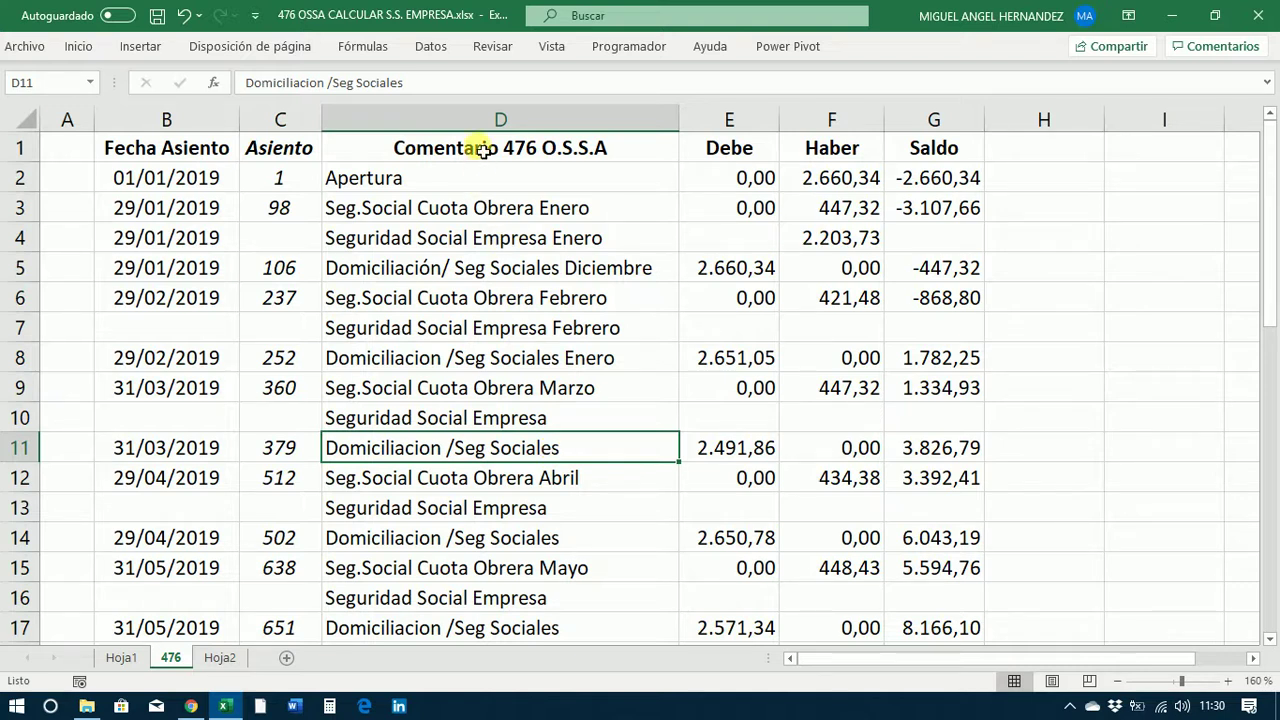
click(825, 333)
text(=)
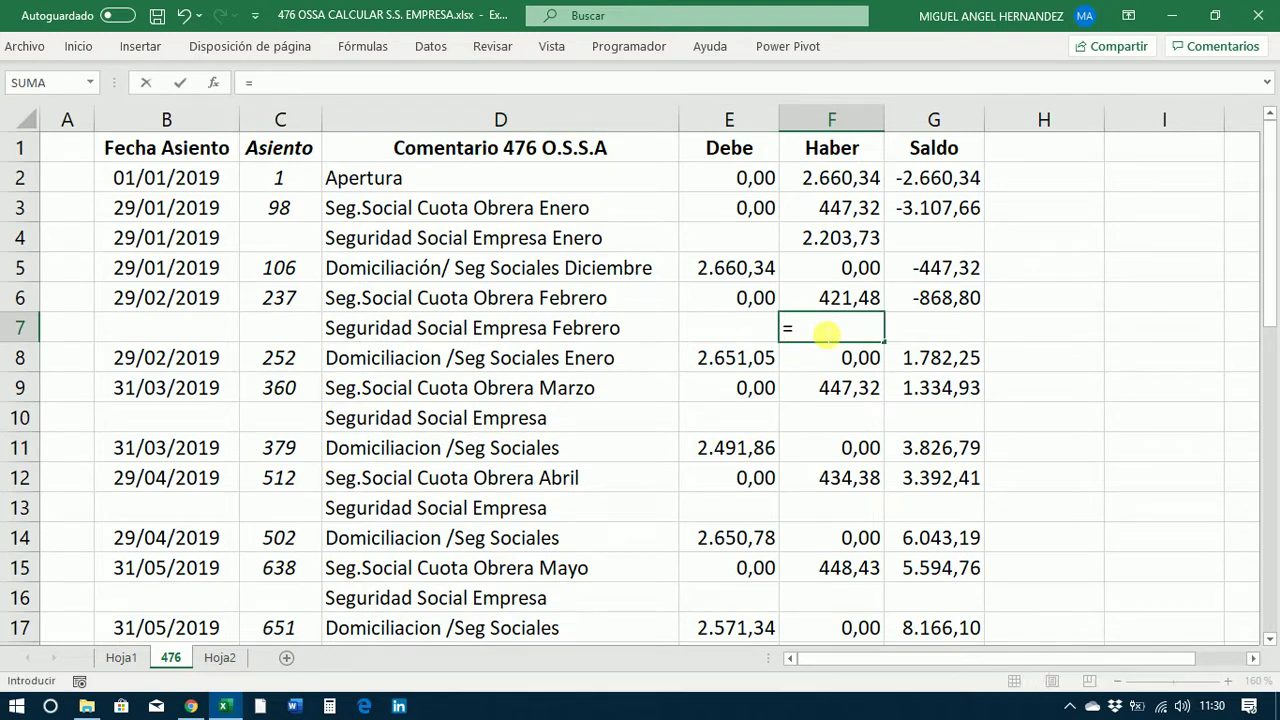
click(727, 457)
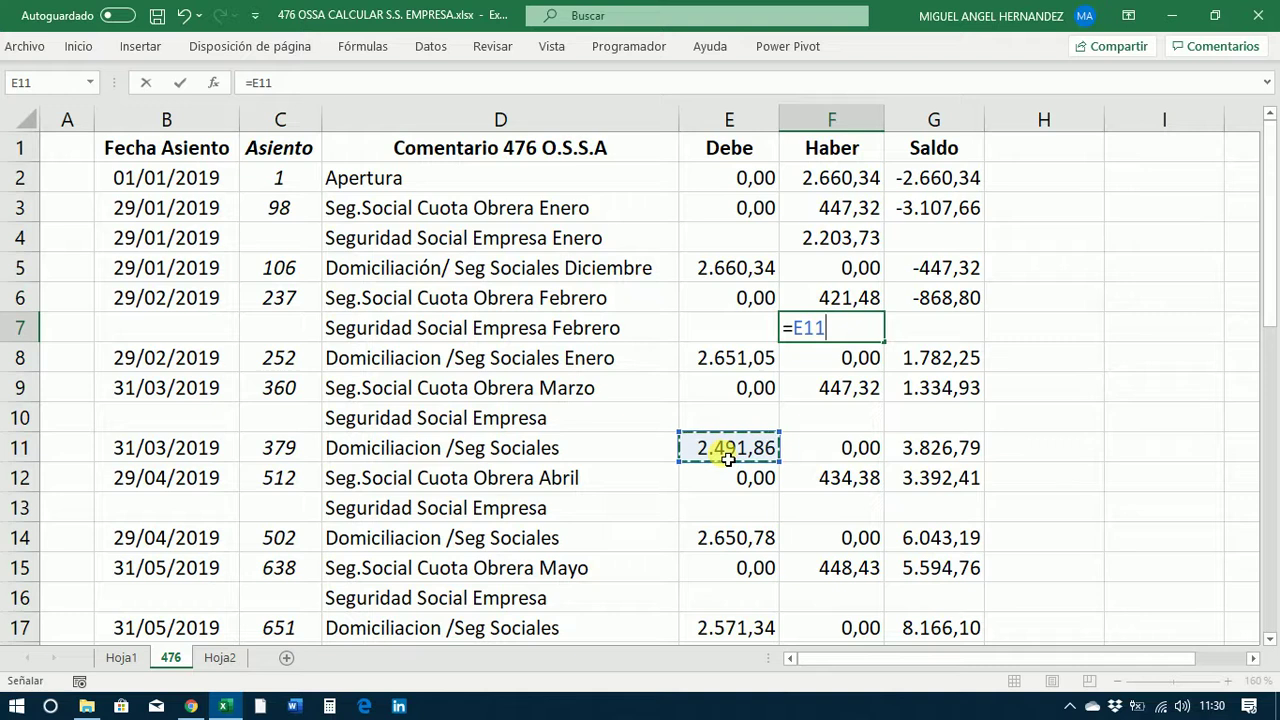
text(-)
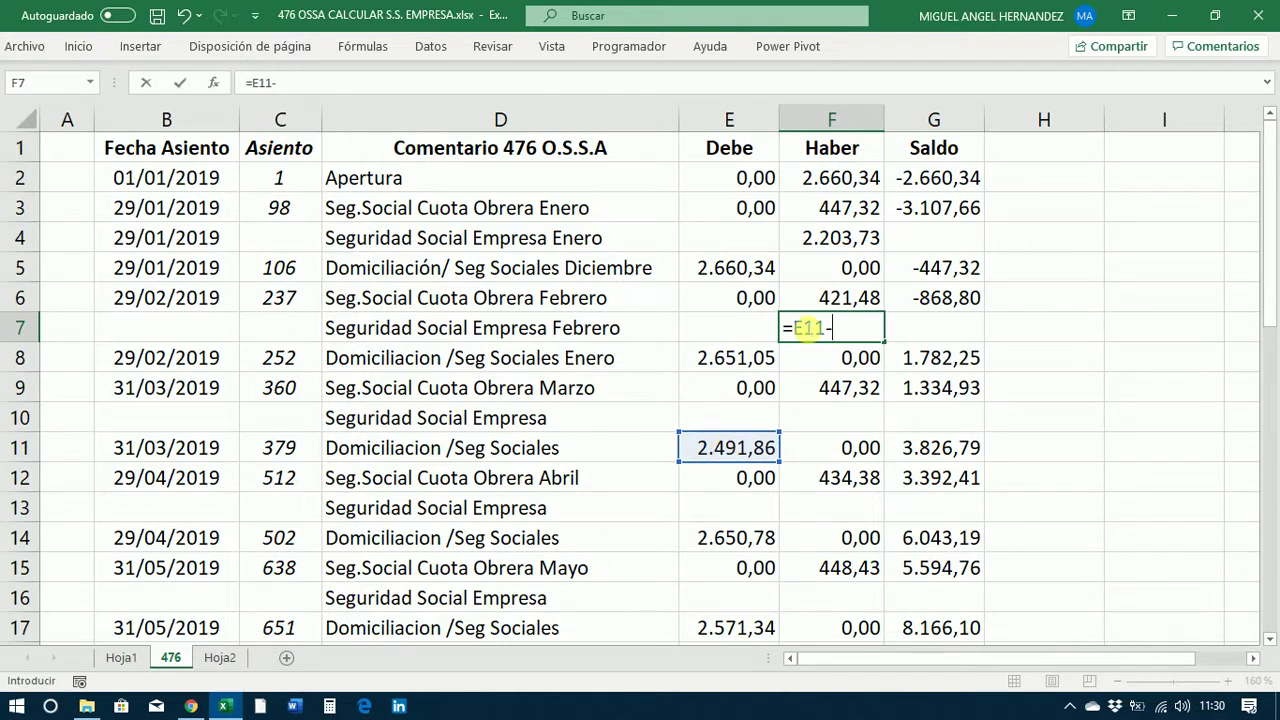
click(817, 297)
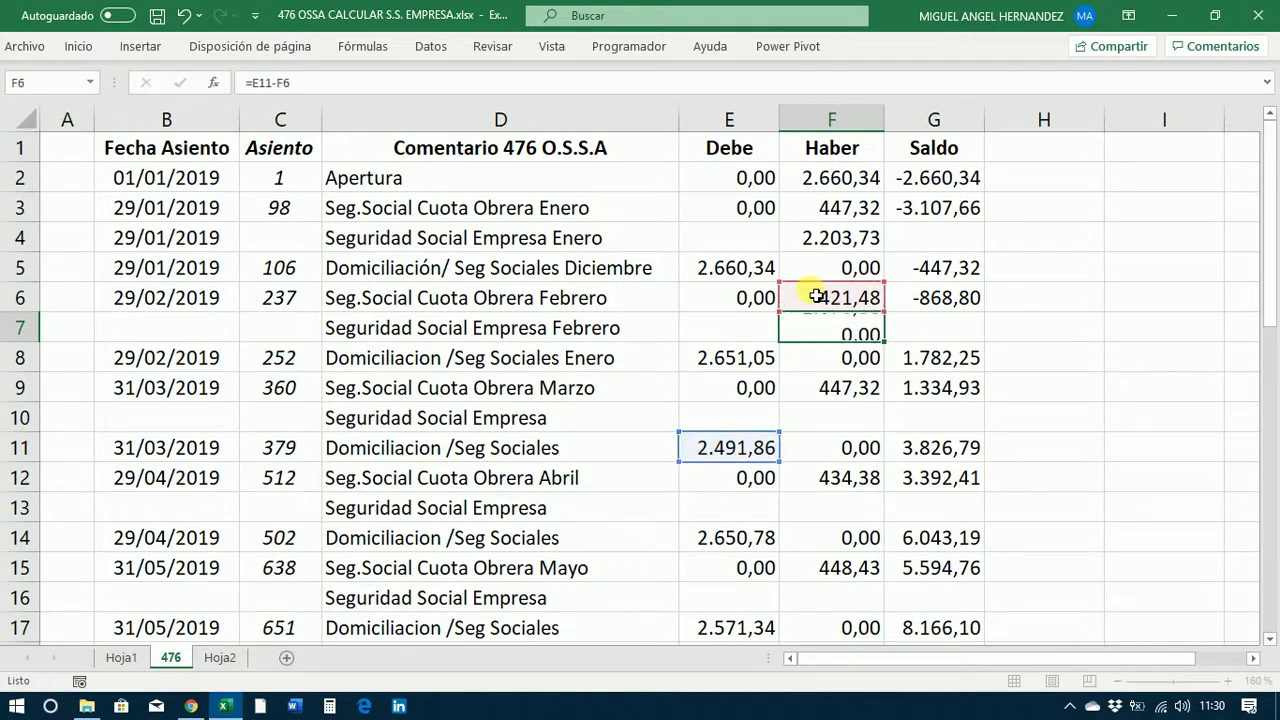
key(Return)
click(820, 331)
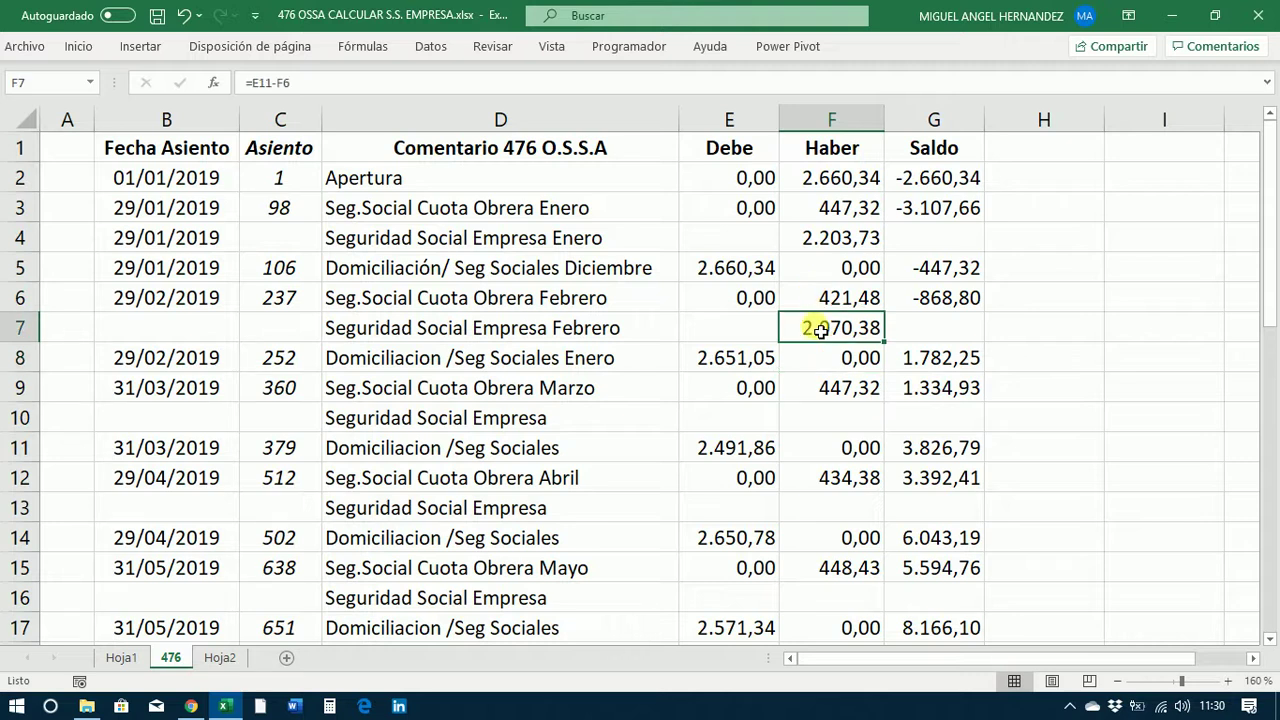
Append "Marzo" to the Seguridad Social Empresa comment in cell D10.
click(623, 417)
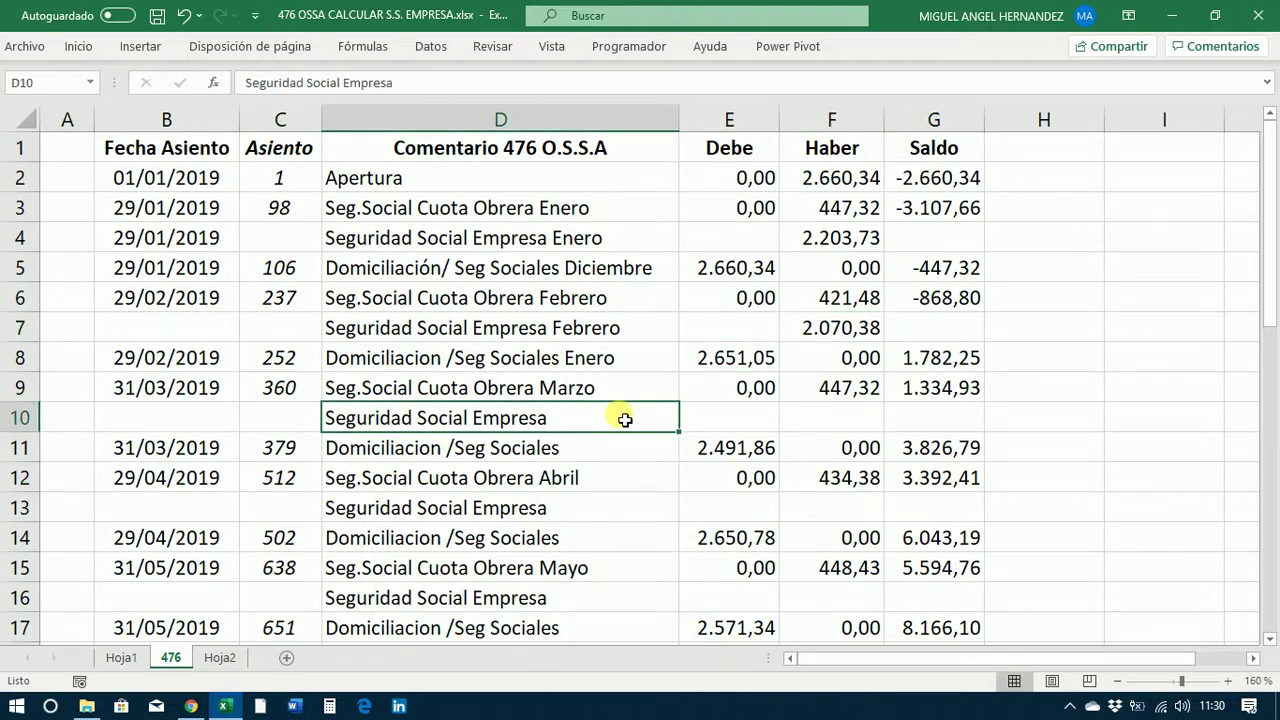
click(443, 88)
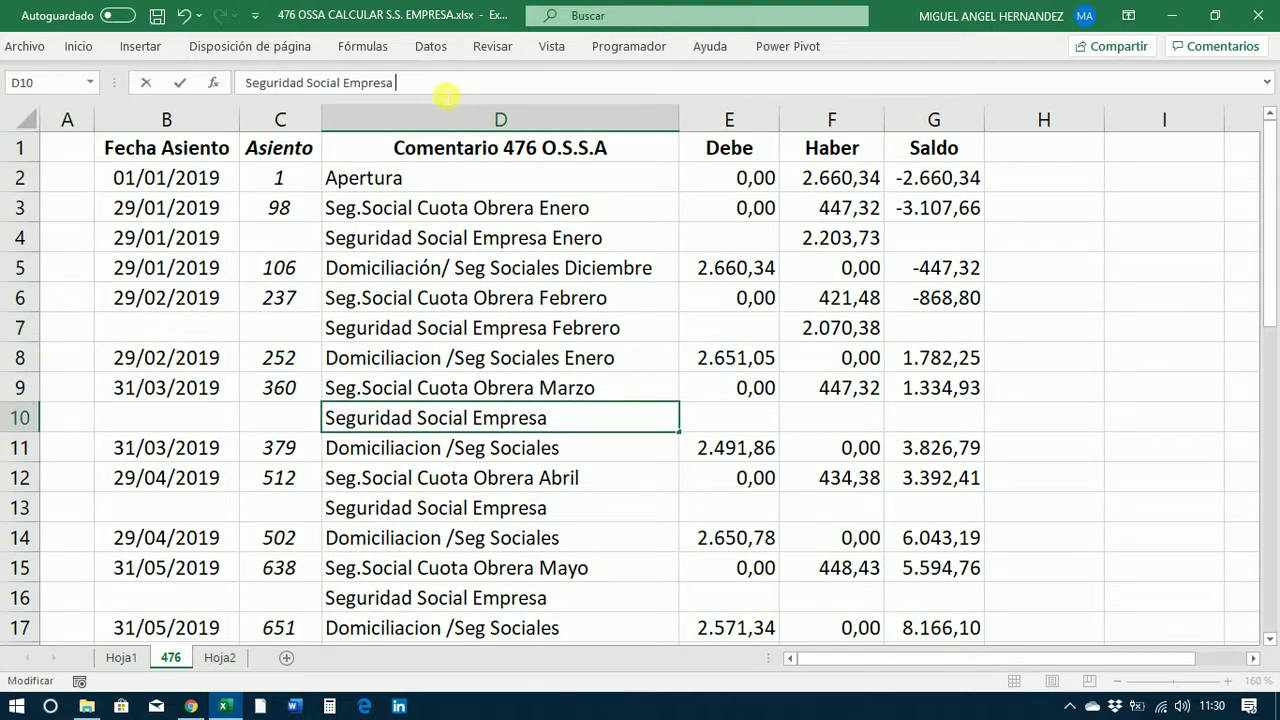
text(Marzo)
key(Return)
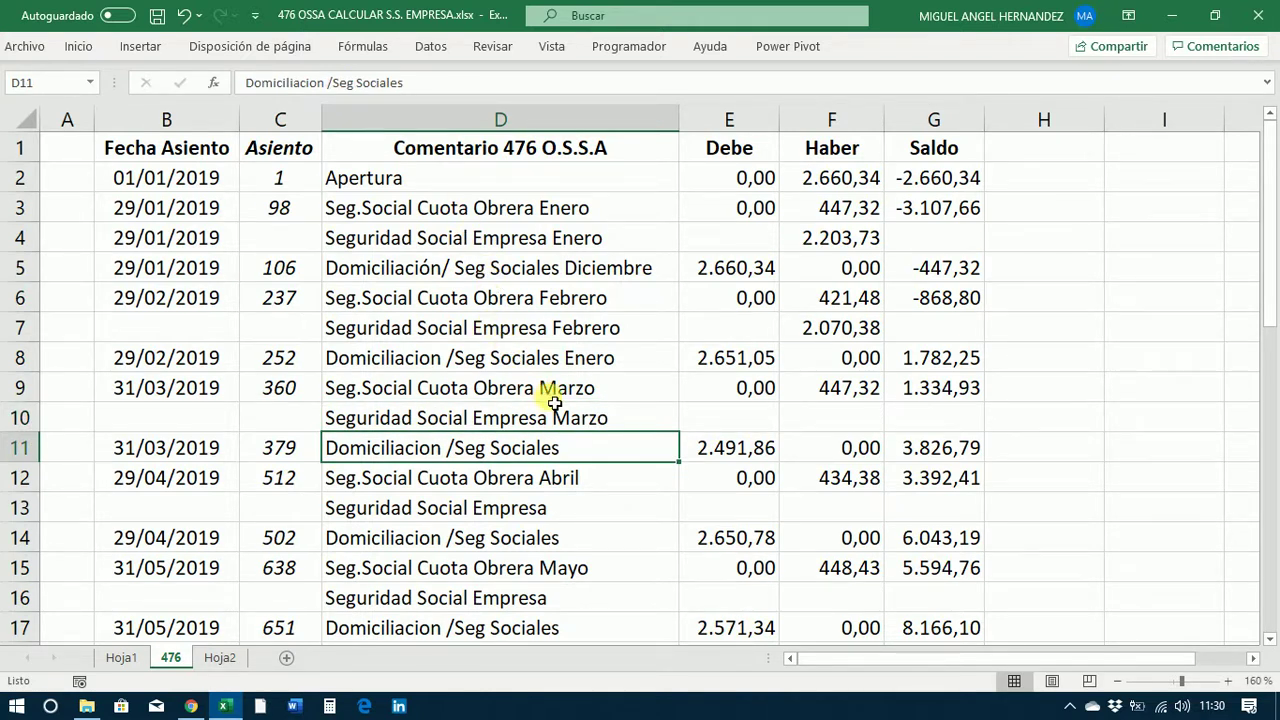
Calculate March's company Social Security in Haber cell F10 with the formula =E14-F9.
click(576, 543)
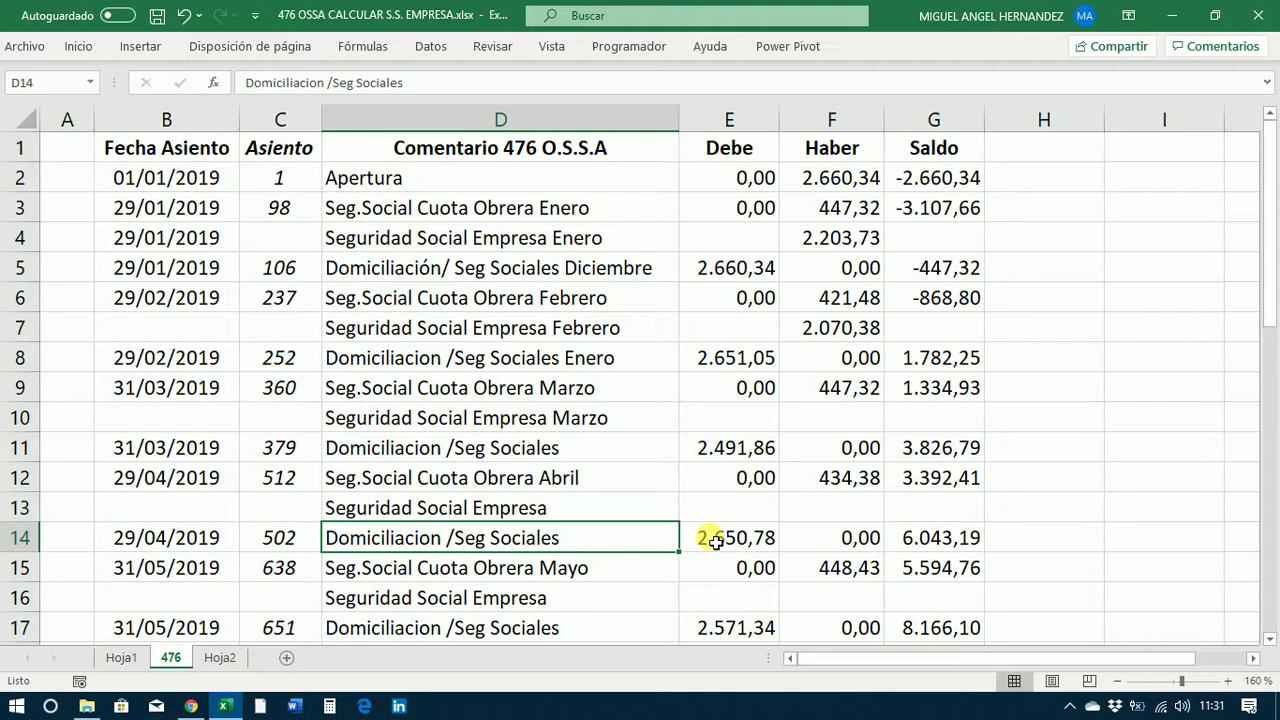
click(833, 414)
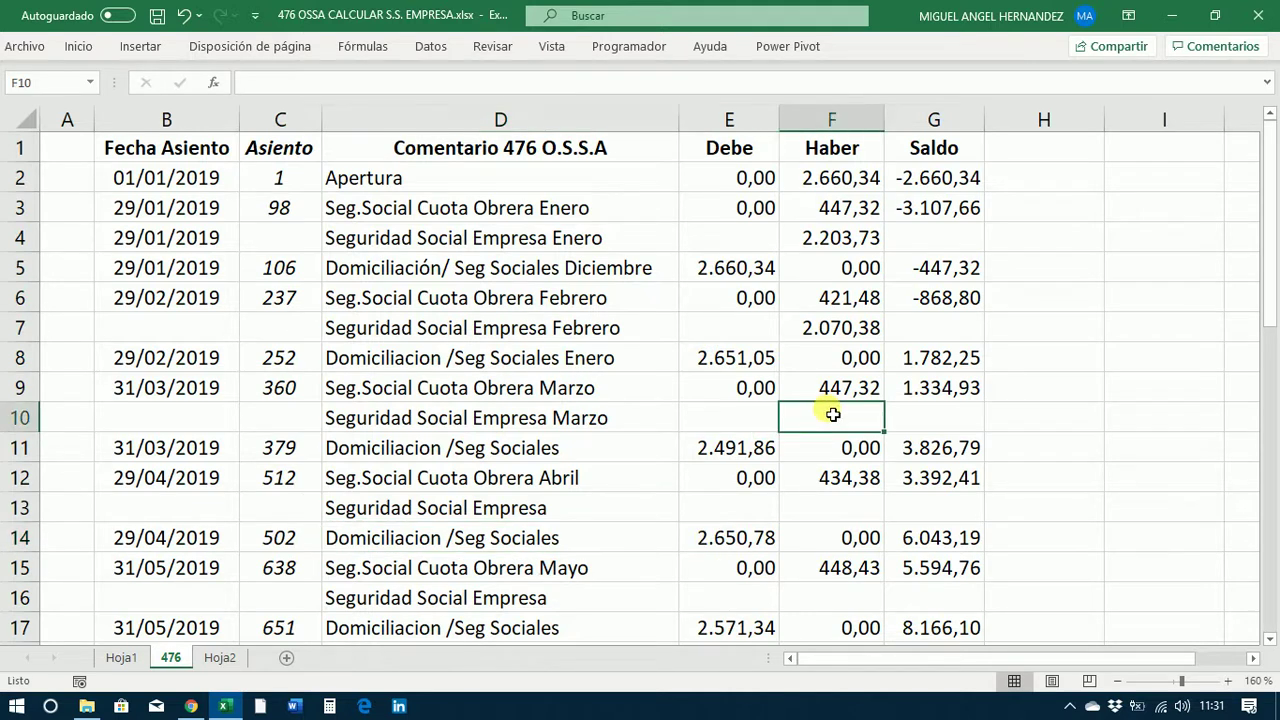
text(=)
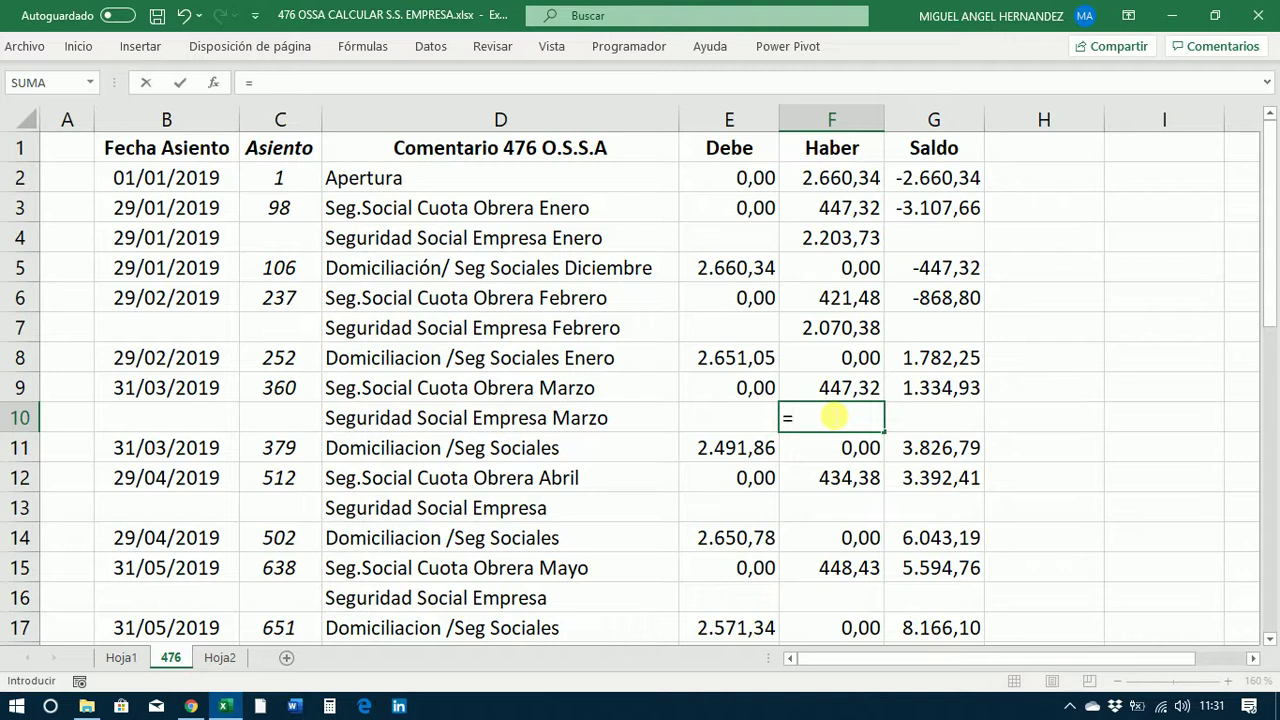
click(724, 544)
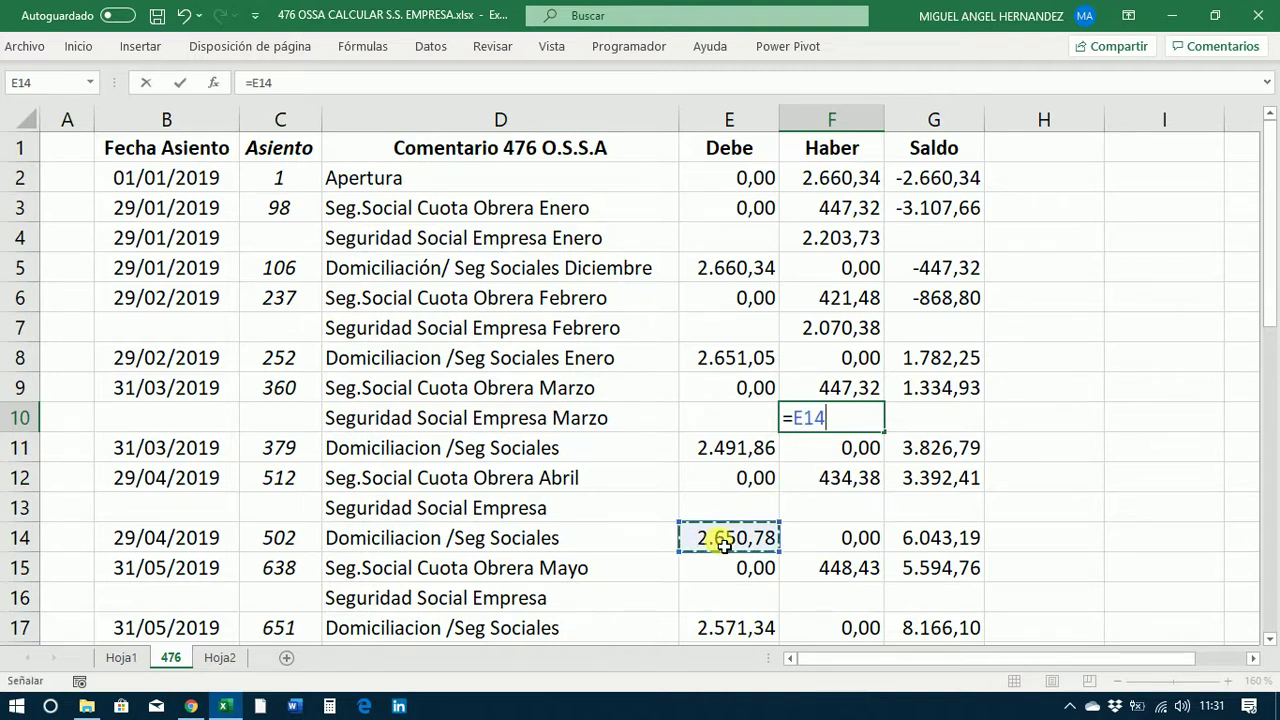
text(-)
click(808, 391)
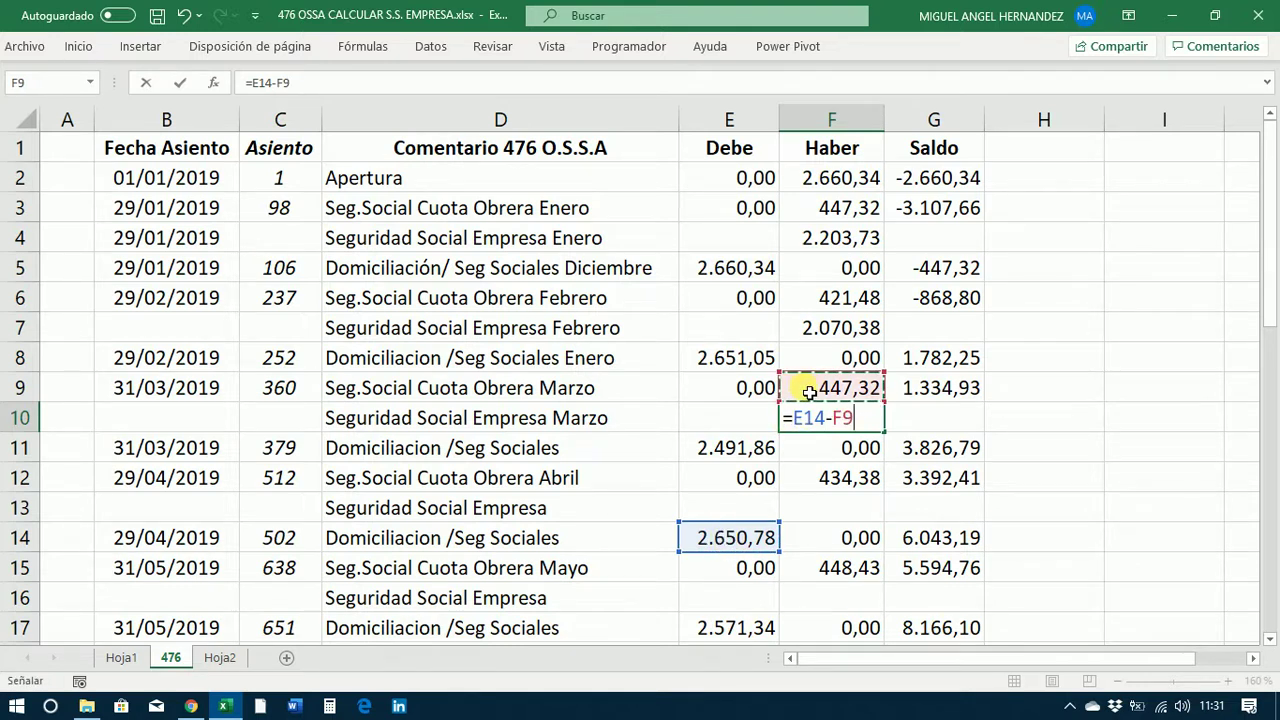
key(Return)
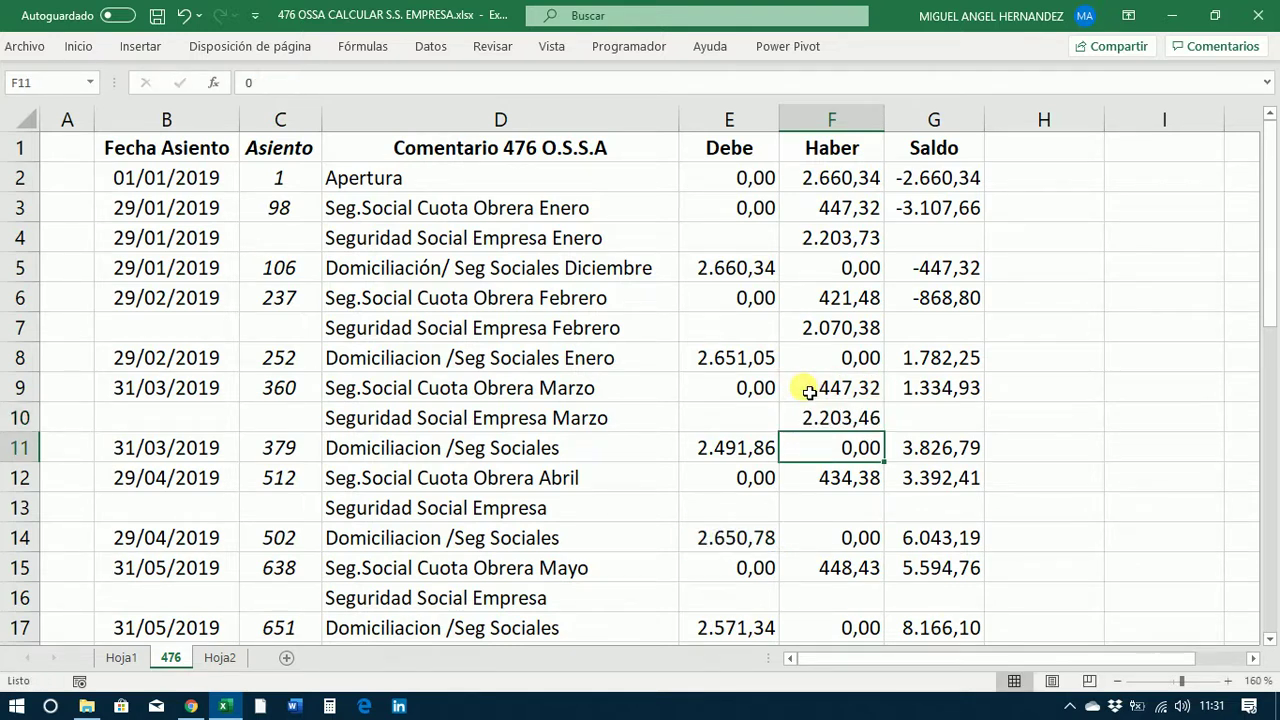
Append "Abril" to the Seguridad Social Empresa comment in cell D13.
scroll(810, 425, down, 1)
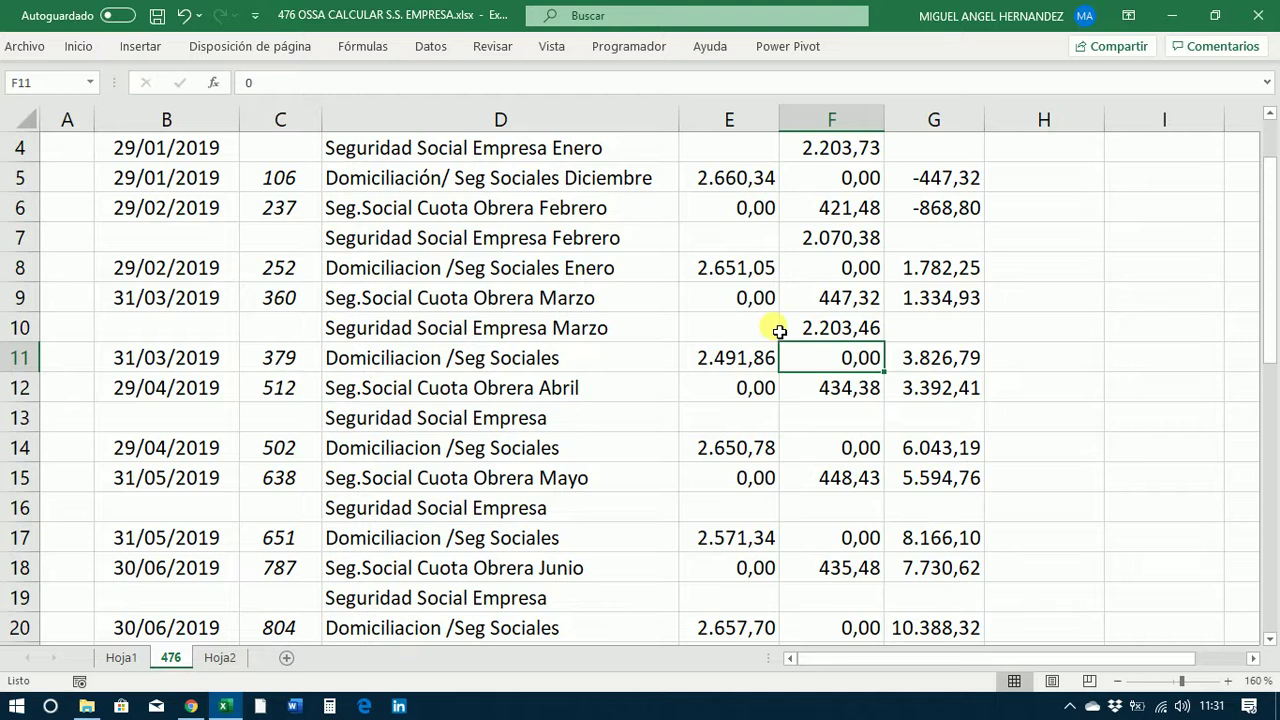
click(610, 418)
click(510, 90)
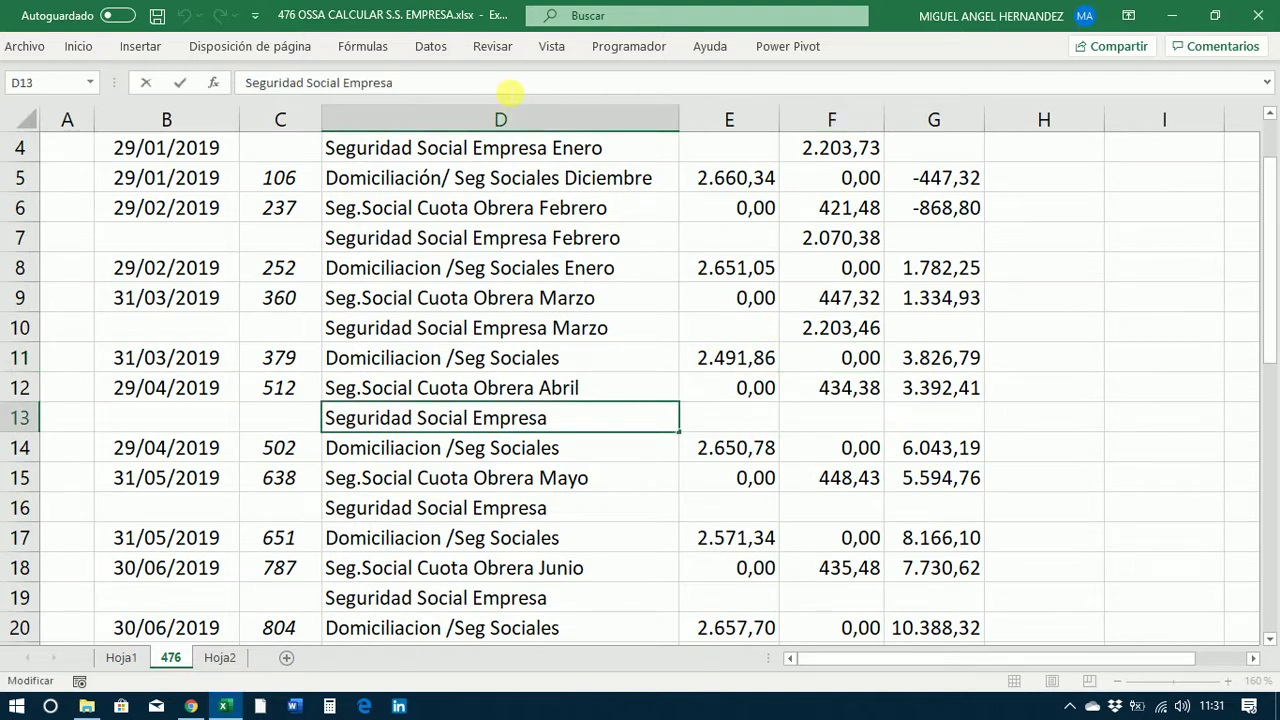
text(Abril)
key(Return)
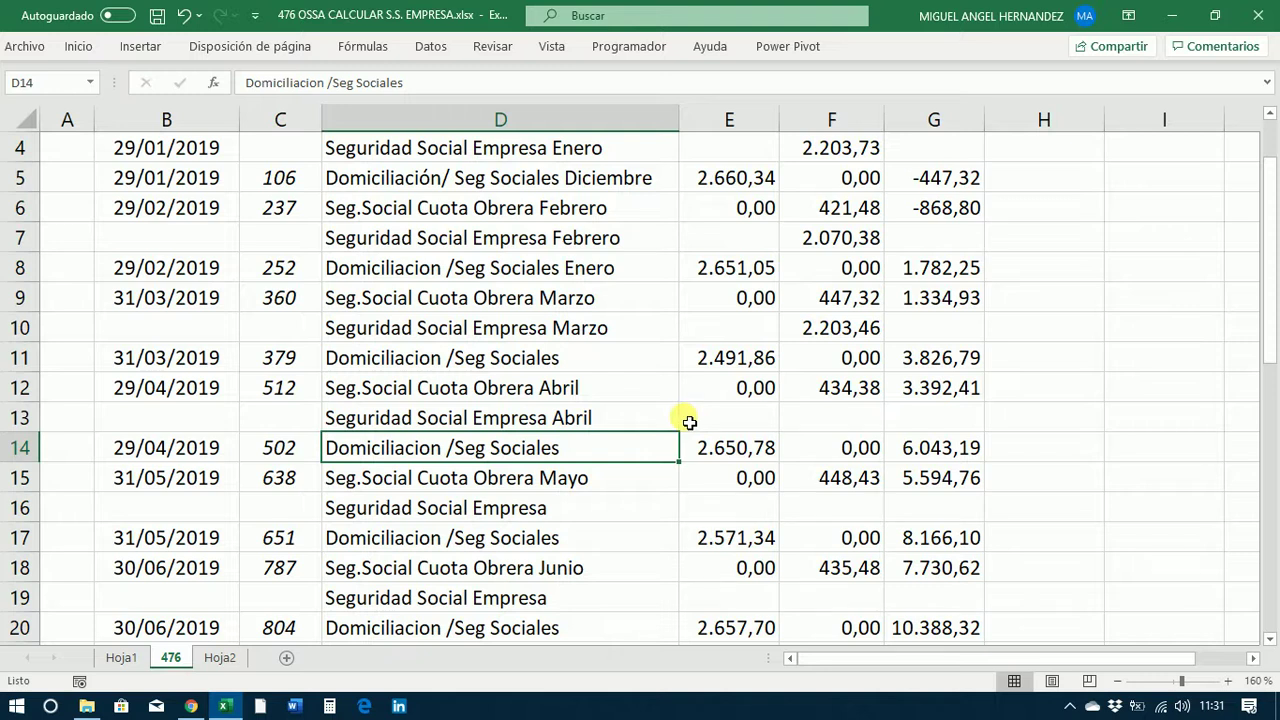
Calculate April's company Social Security in Haber cell F13 with the formula =E17-F12.
click(602, 540)
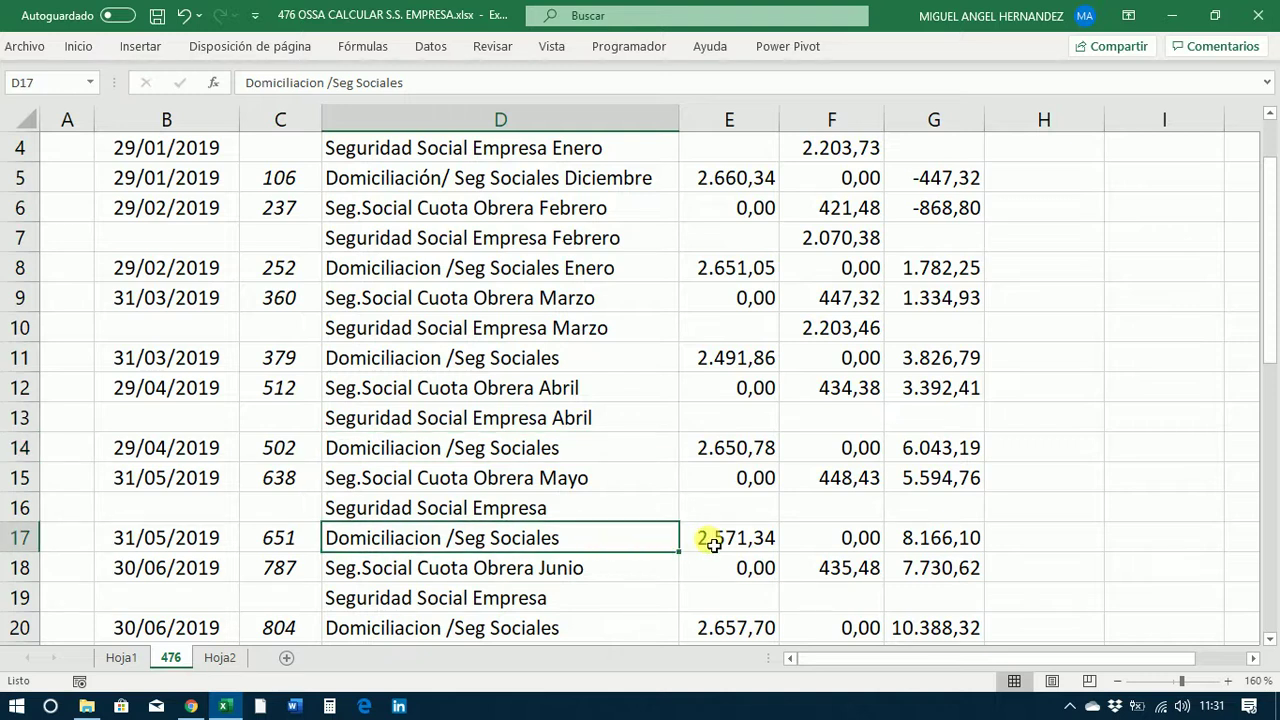
click(831, 416)
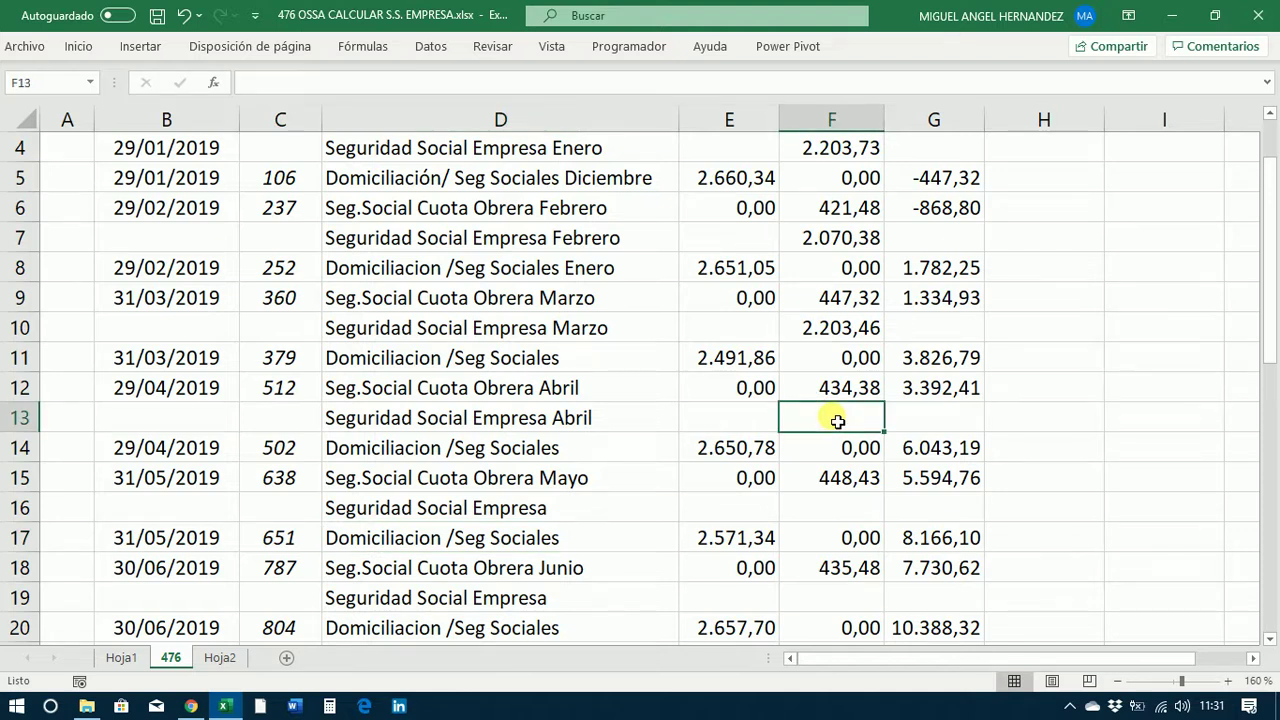
text(=)
click(705, 545)
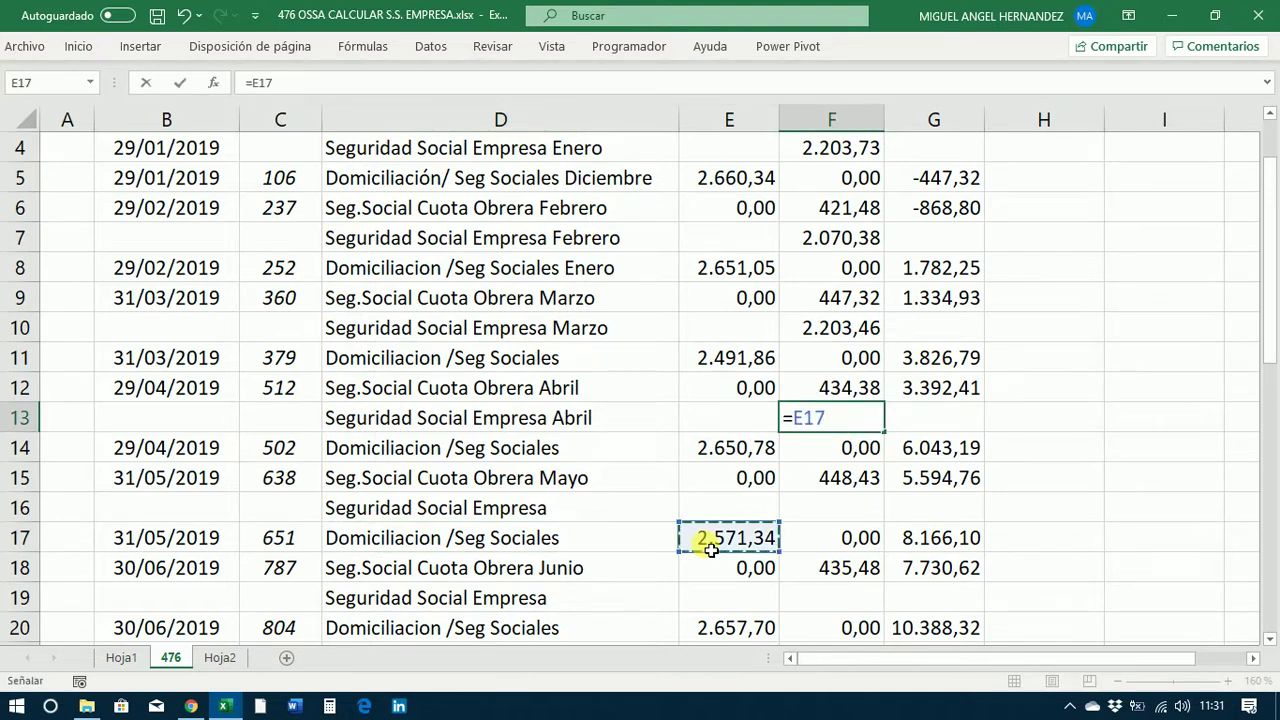
text(-)
click(810, 390)
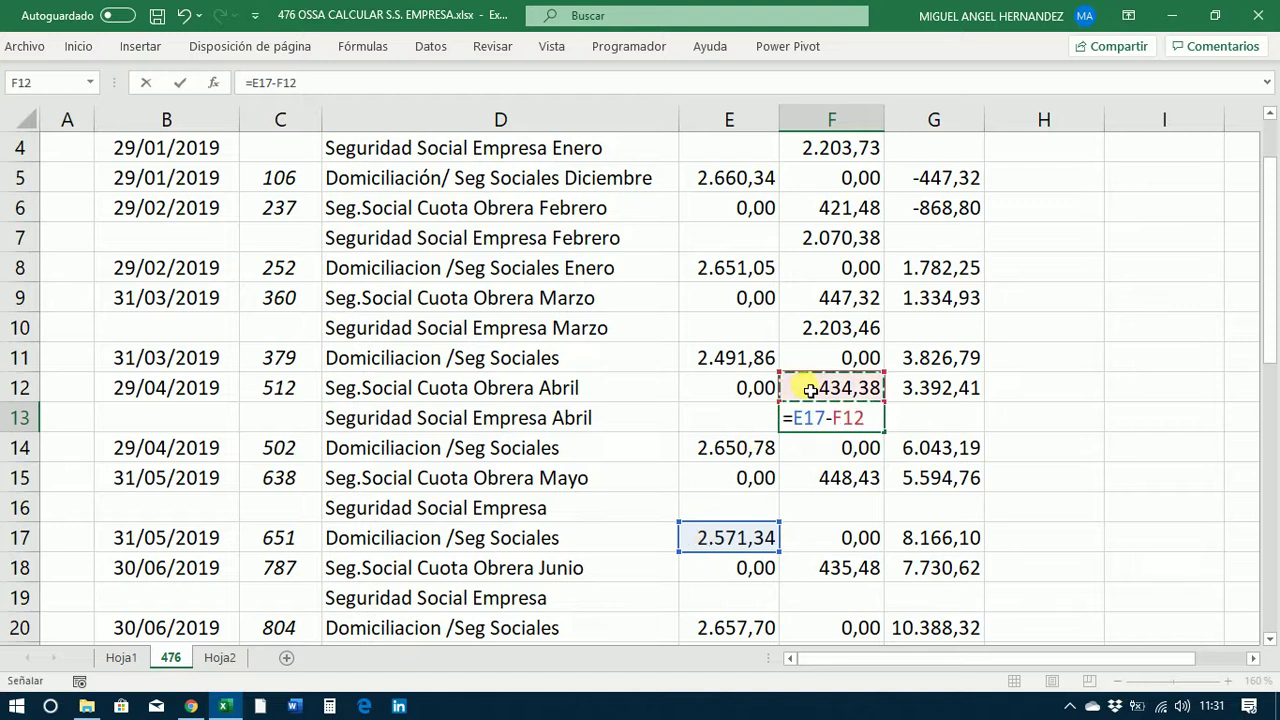
key(Return)
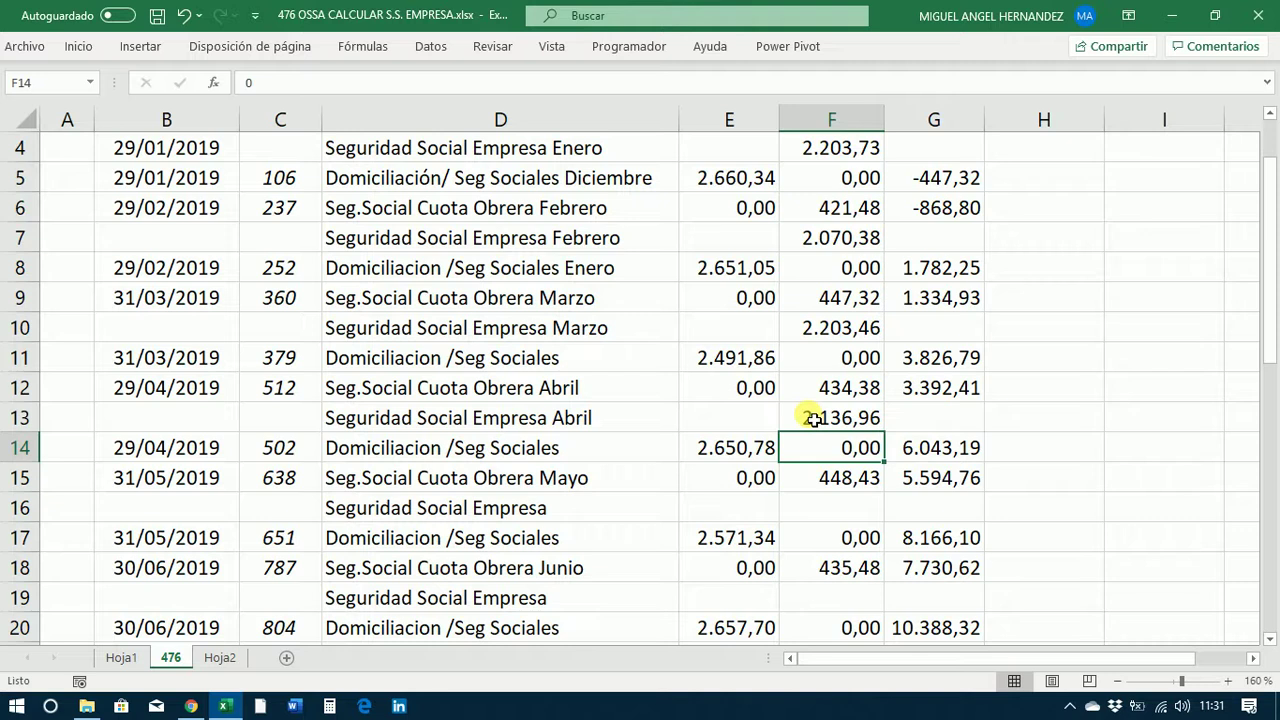
click(815, 420)
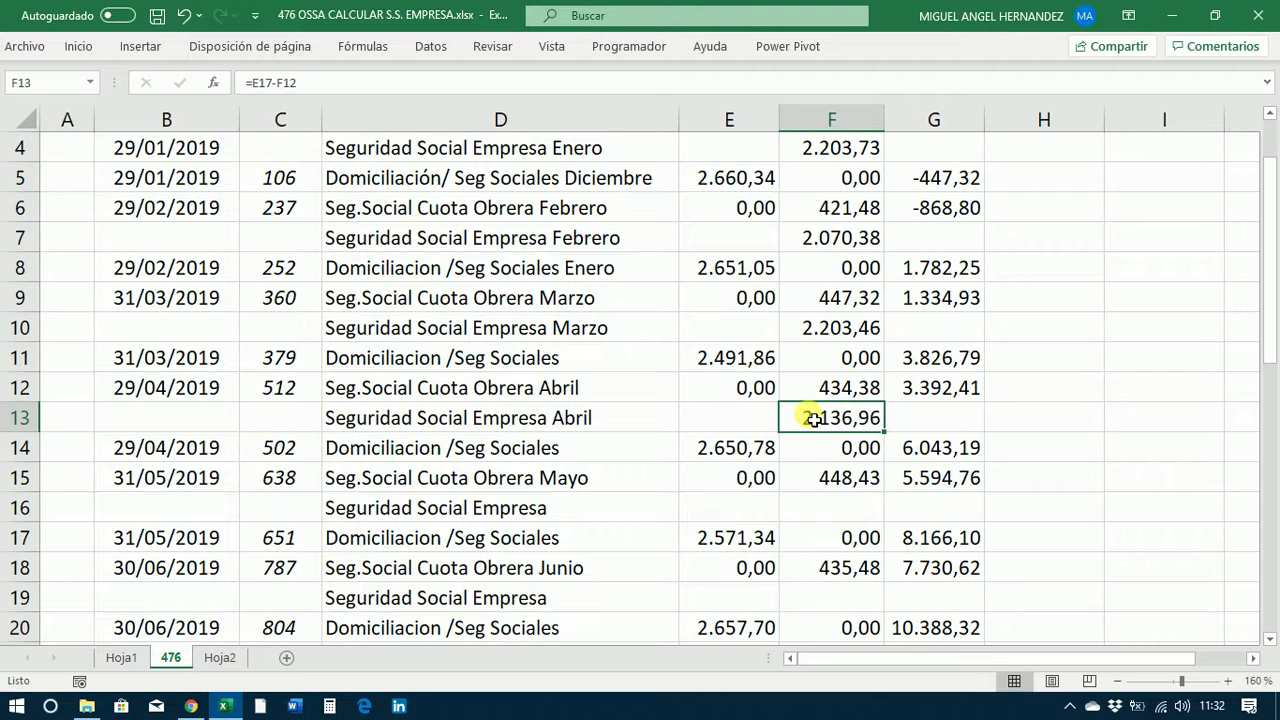
Append "Mayo" to the Seguridad Social Empresa comment in cell D16.
click(617, 512)
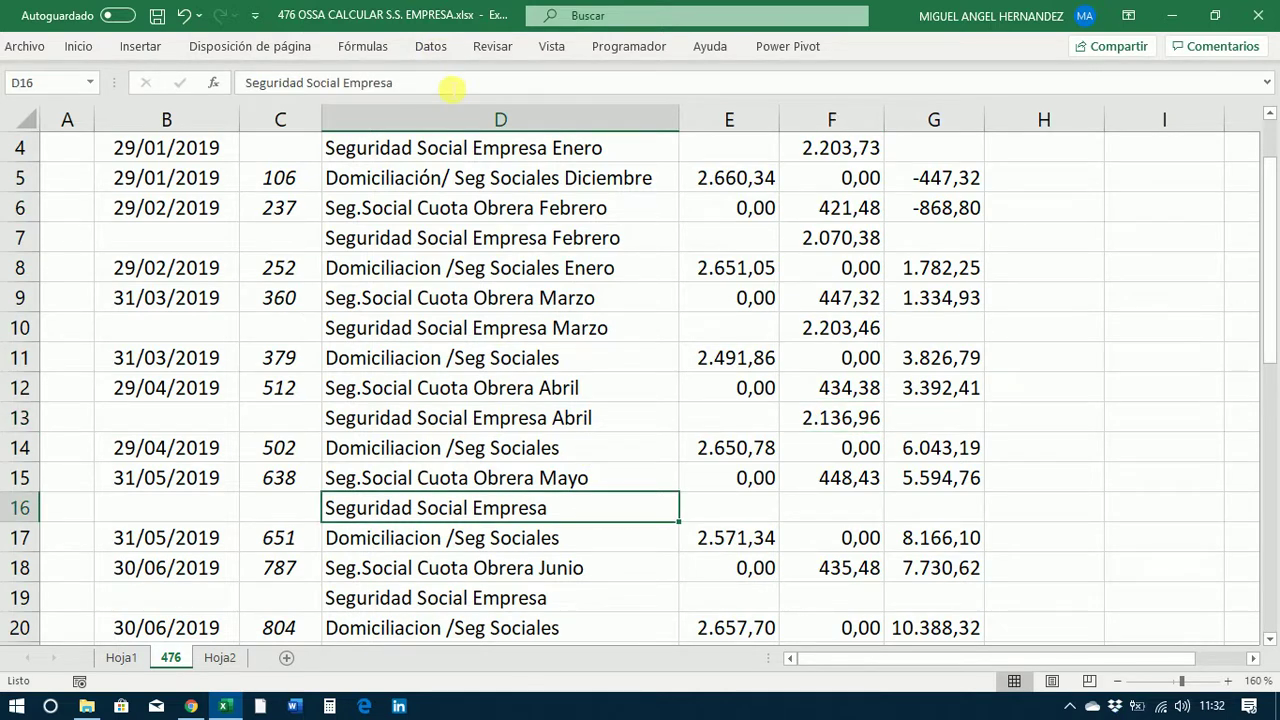
click(452, 90)
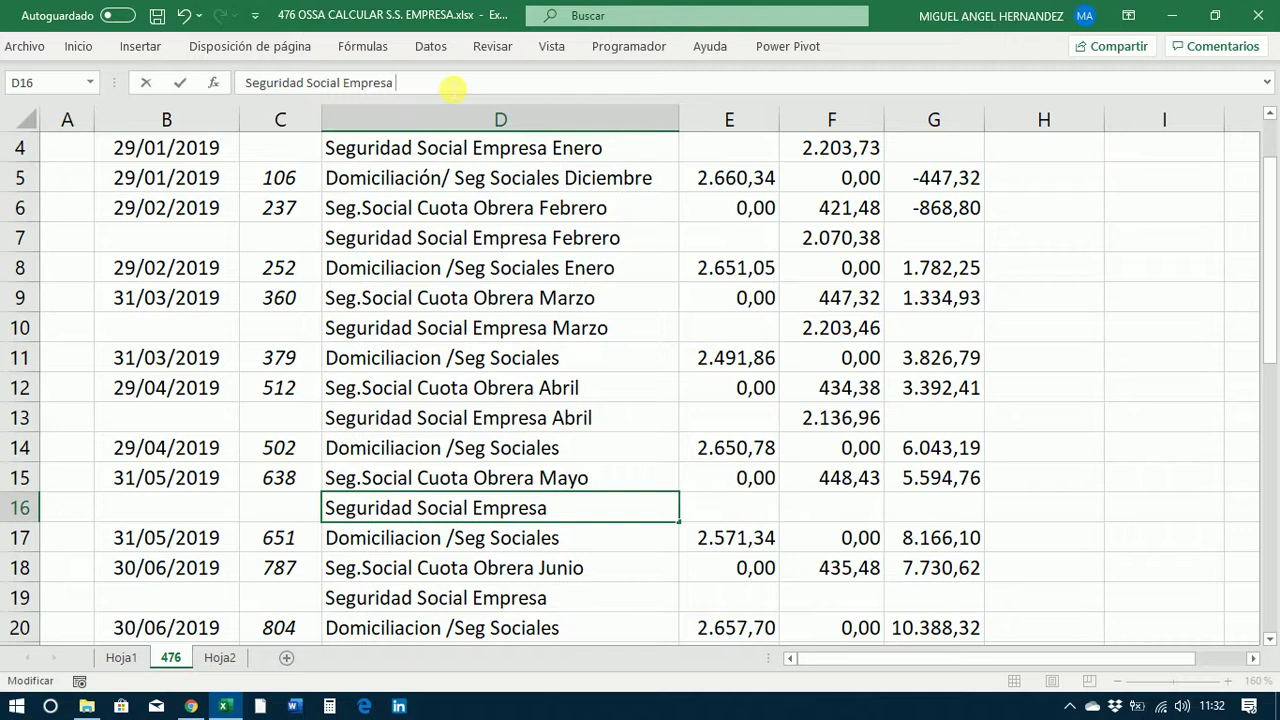
text(Mayo)
key(Return)
Calculate May's company Social Security in Haber cell F16 with the formula =E20-F15.
scroll(553, 299, down, 1)
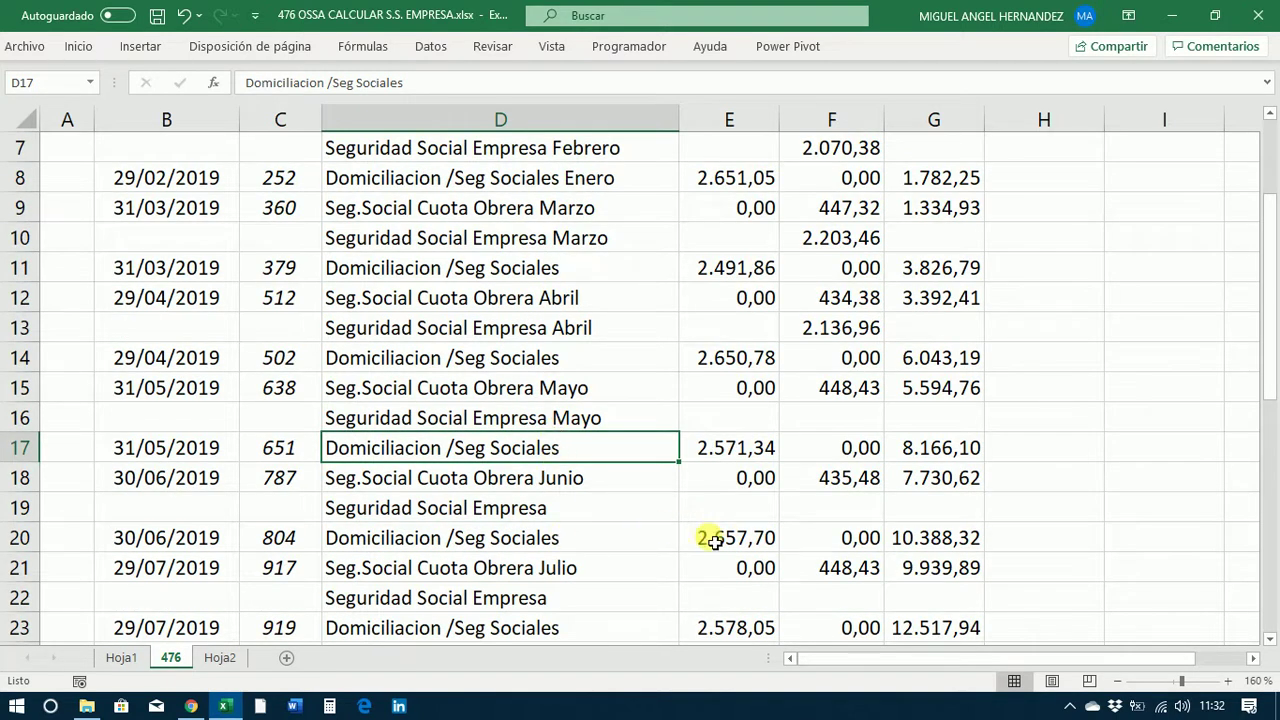
click(849, 416)
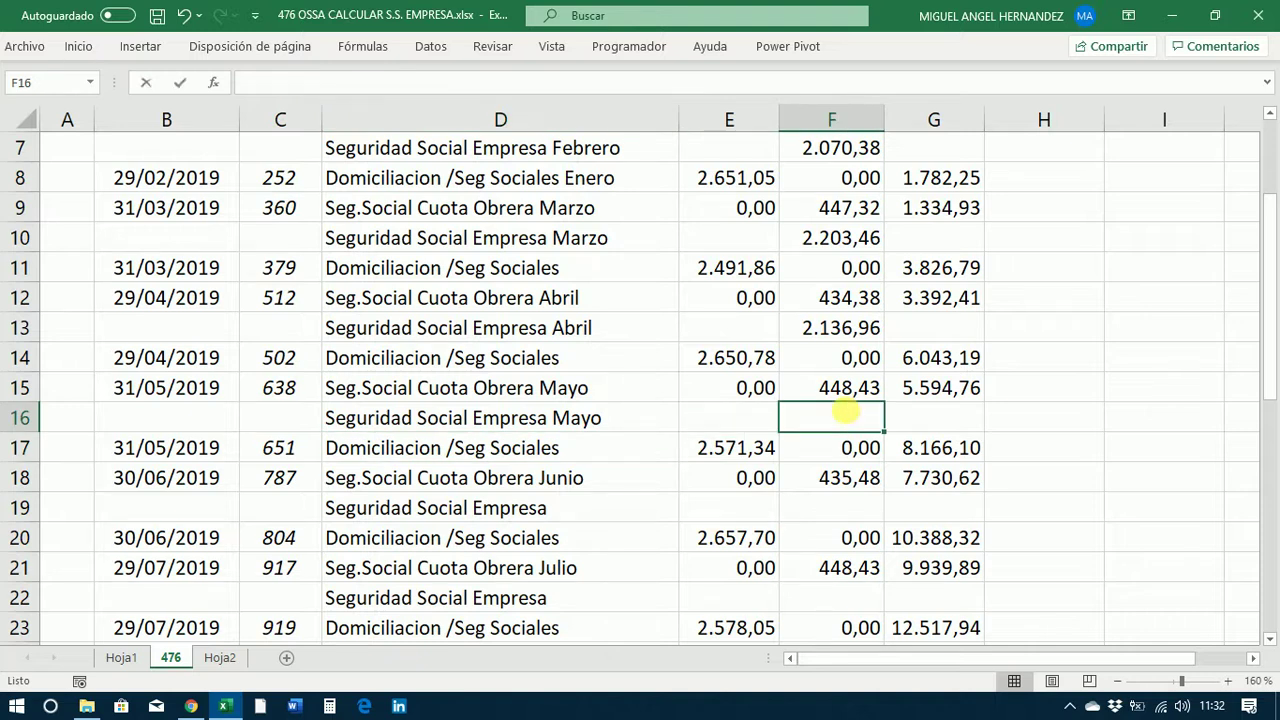
text(=)
click(743, 539)
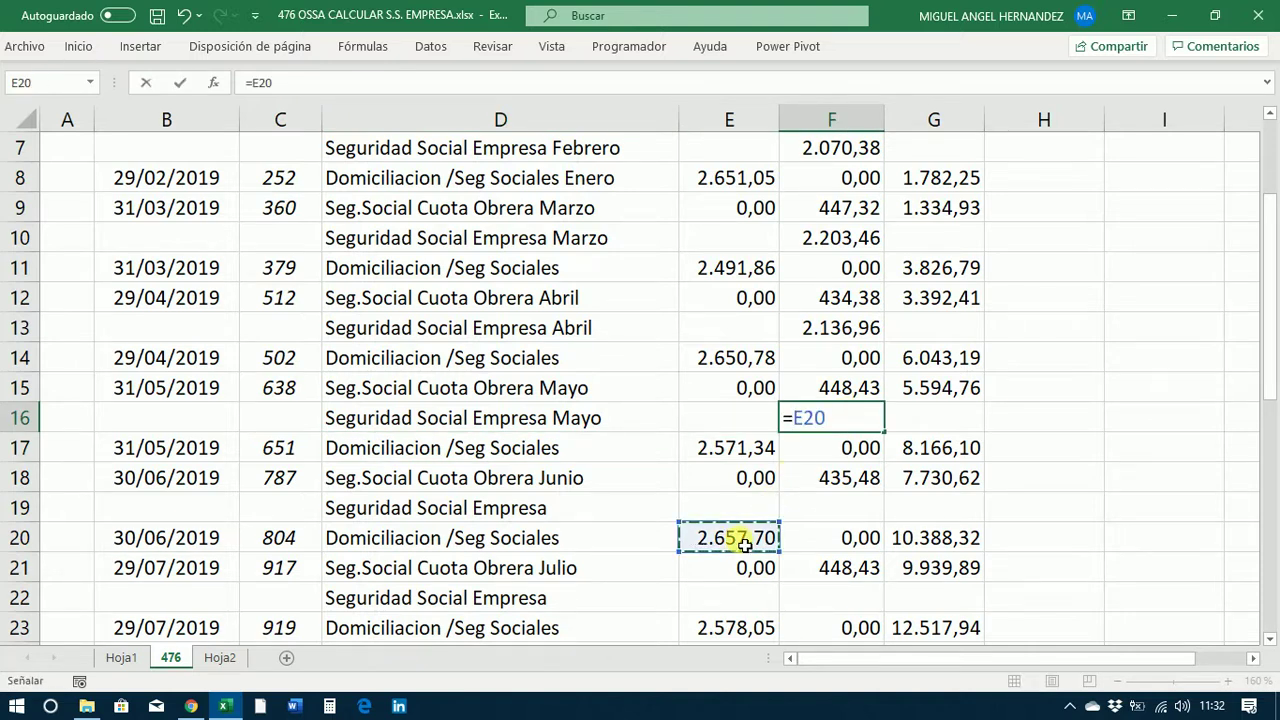
text(-)
click(812, 393)
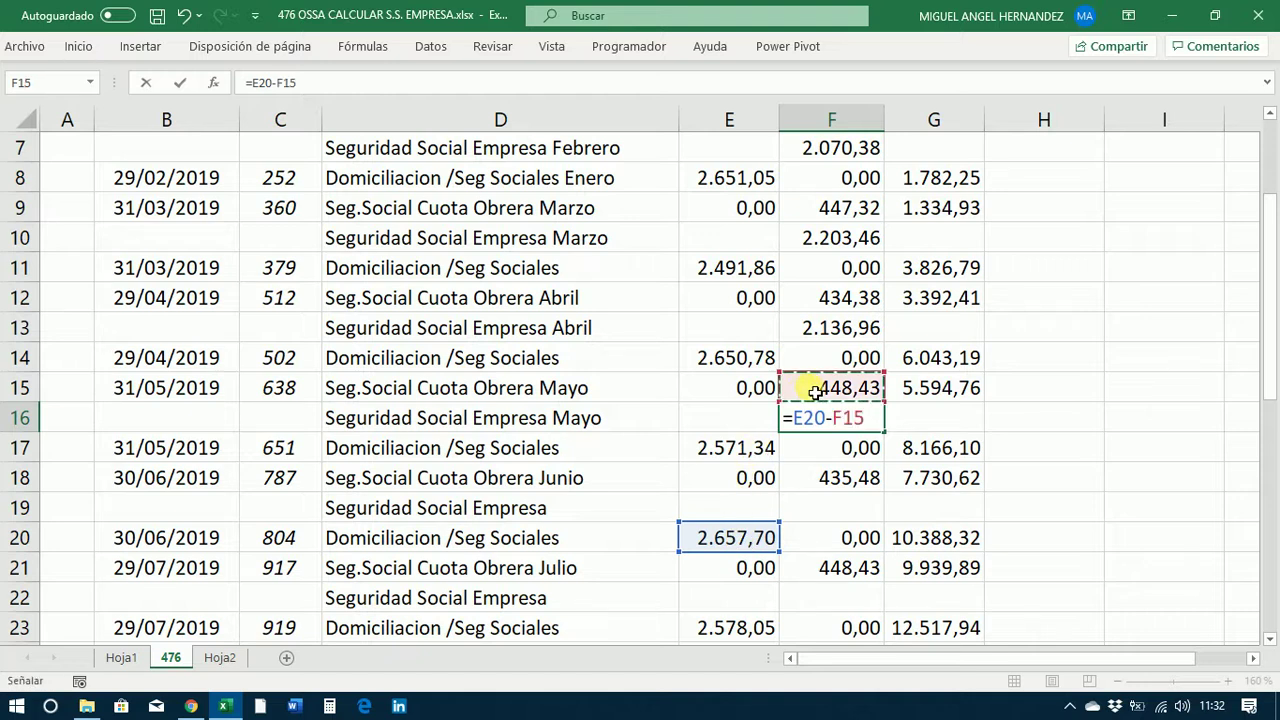
key(Return)
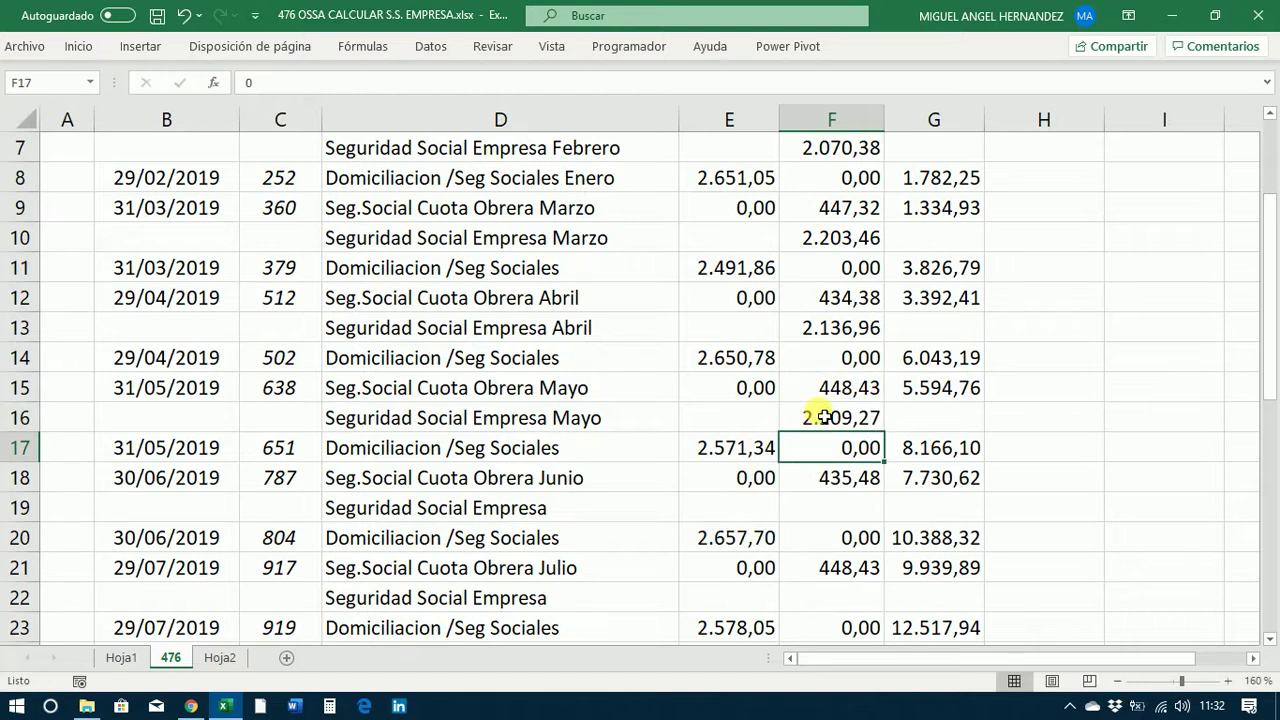
Check the Saldo formula =G2+E3-F3 in G3 and fill it down the column through G18.
scroll(818, 416, up, 2)
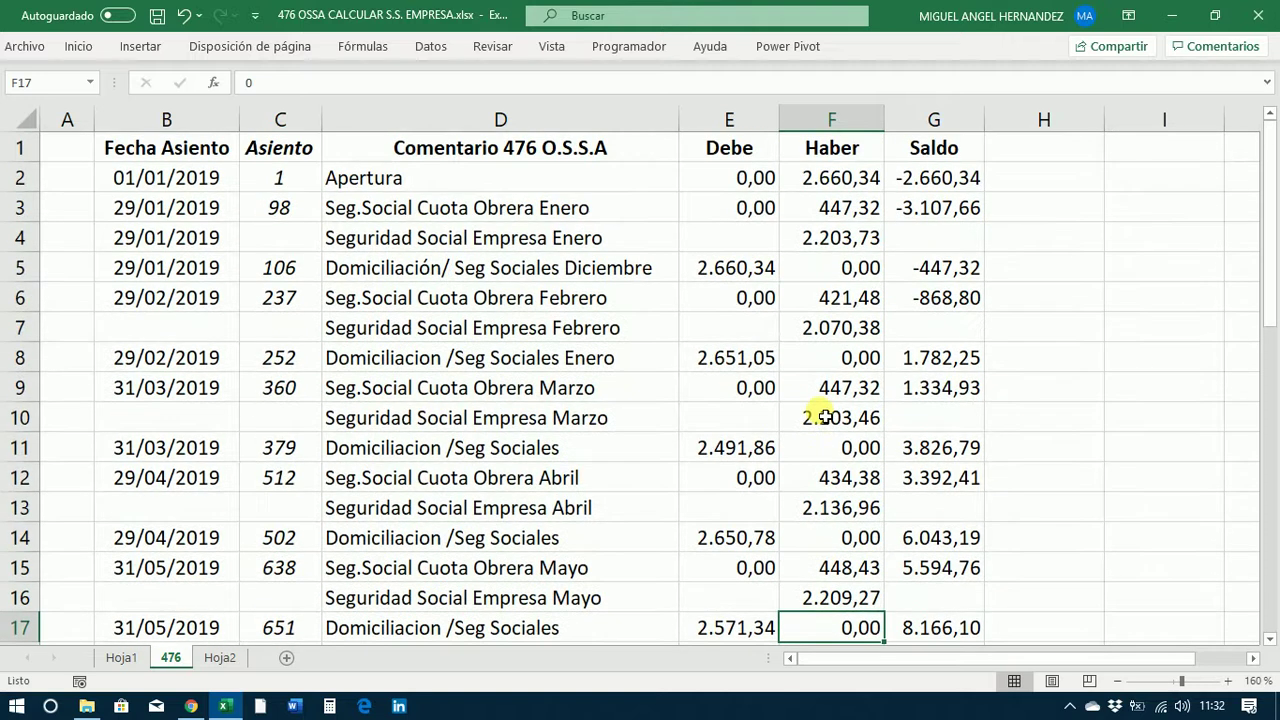
click(929, 187)
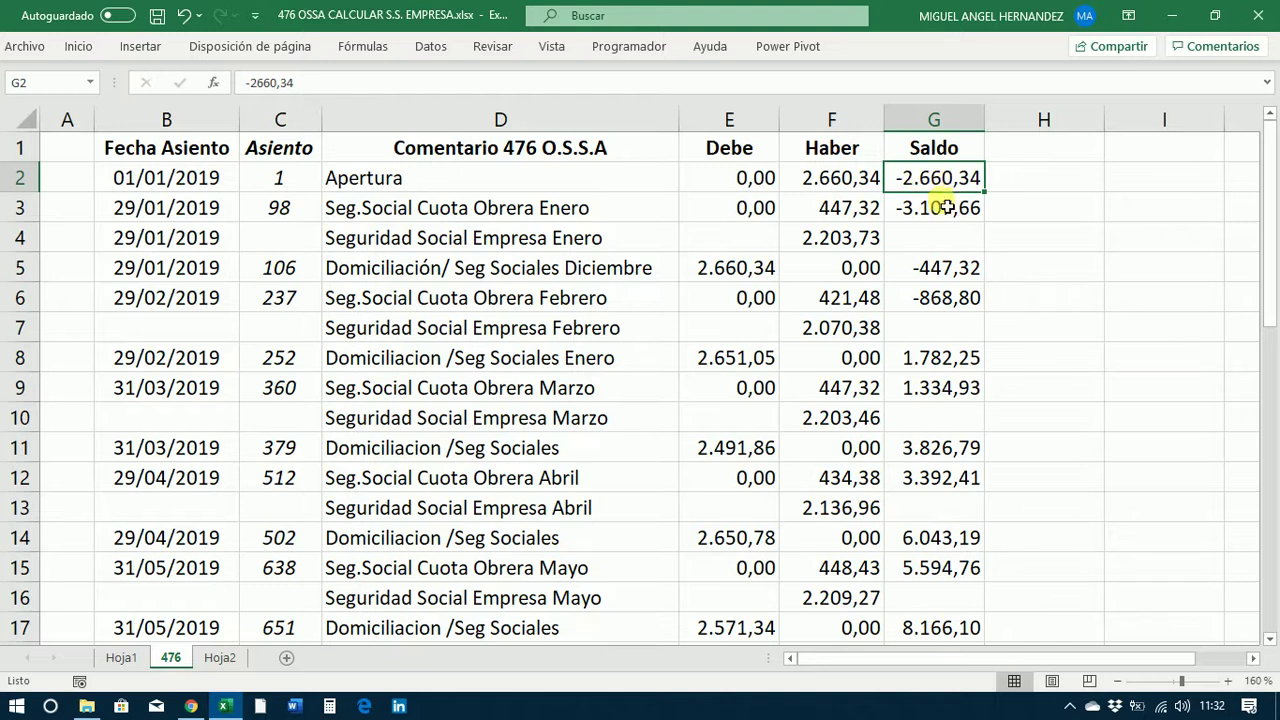
click(945, 215)
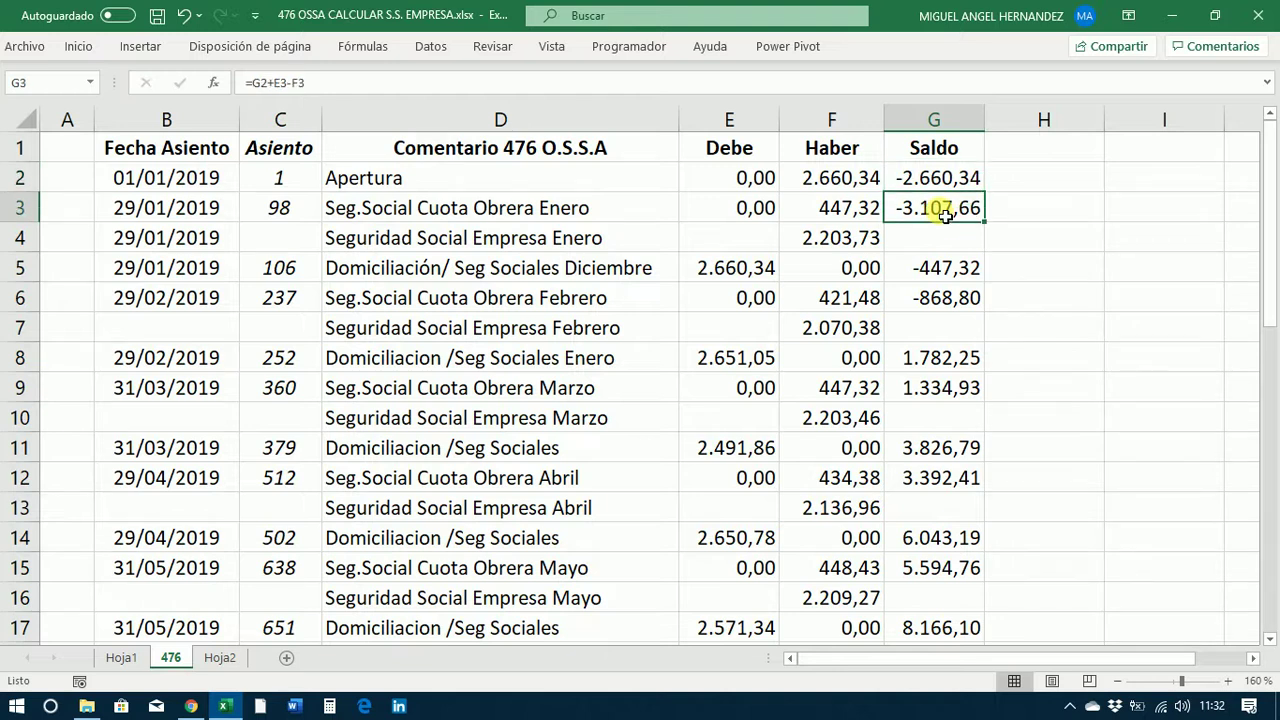
double_click(945, 215)
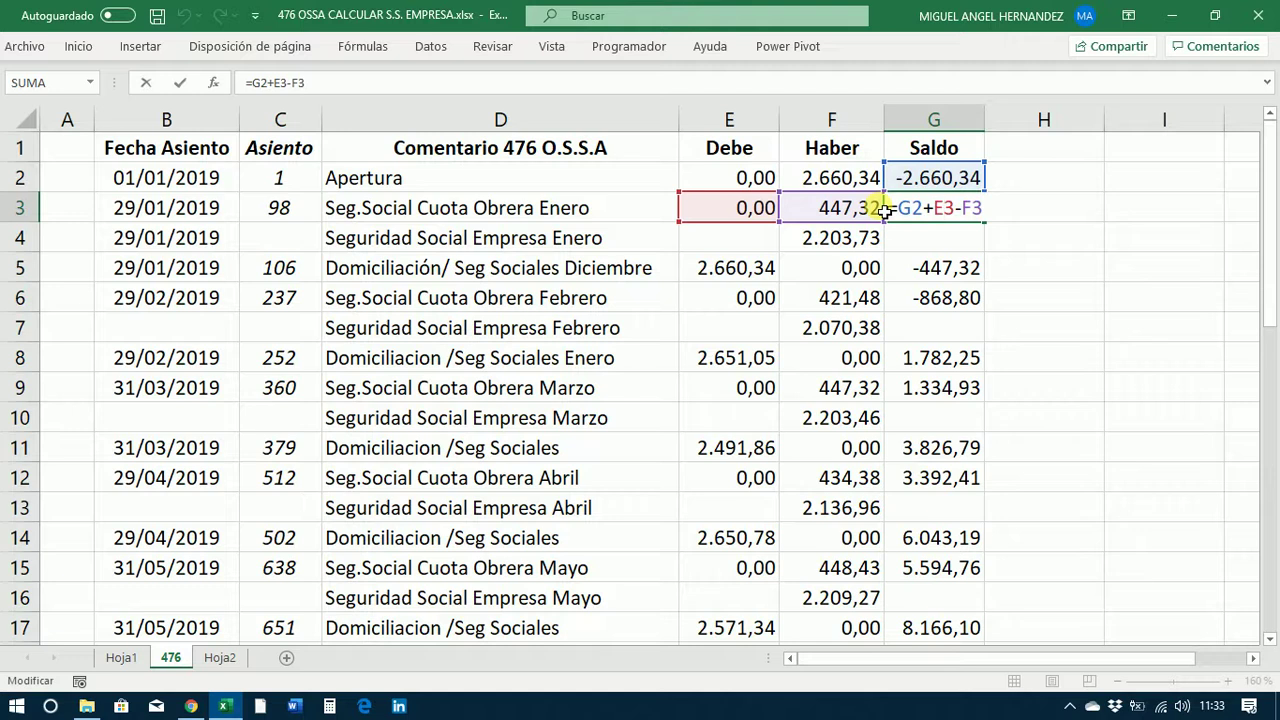
key(Return)
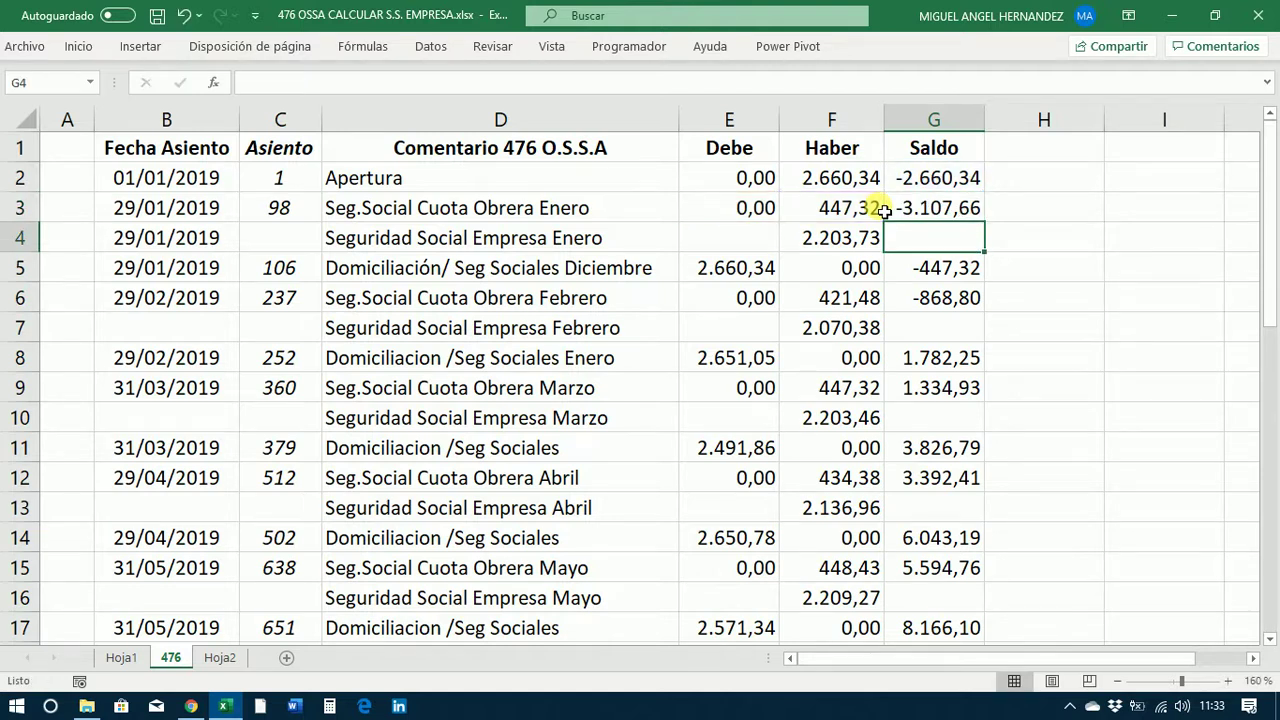
click(895, 209)
drag(986, 221, 986, 586)
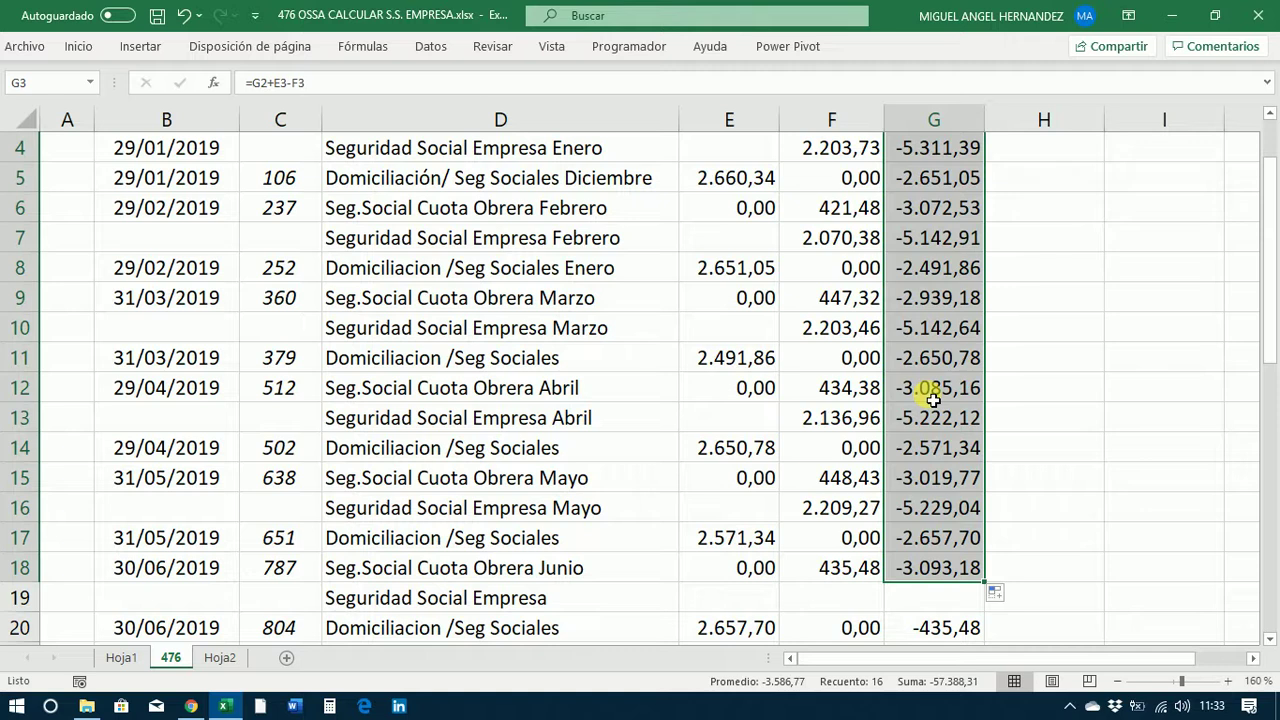
scroll(932, 398, up, 1)
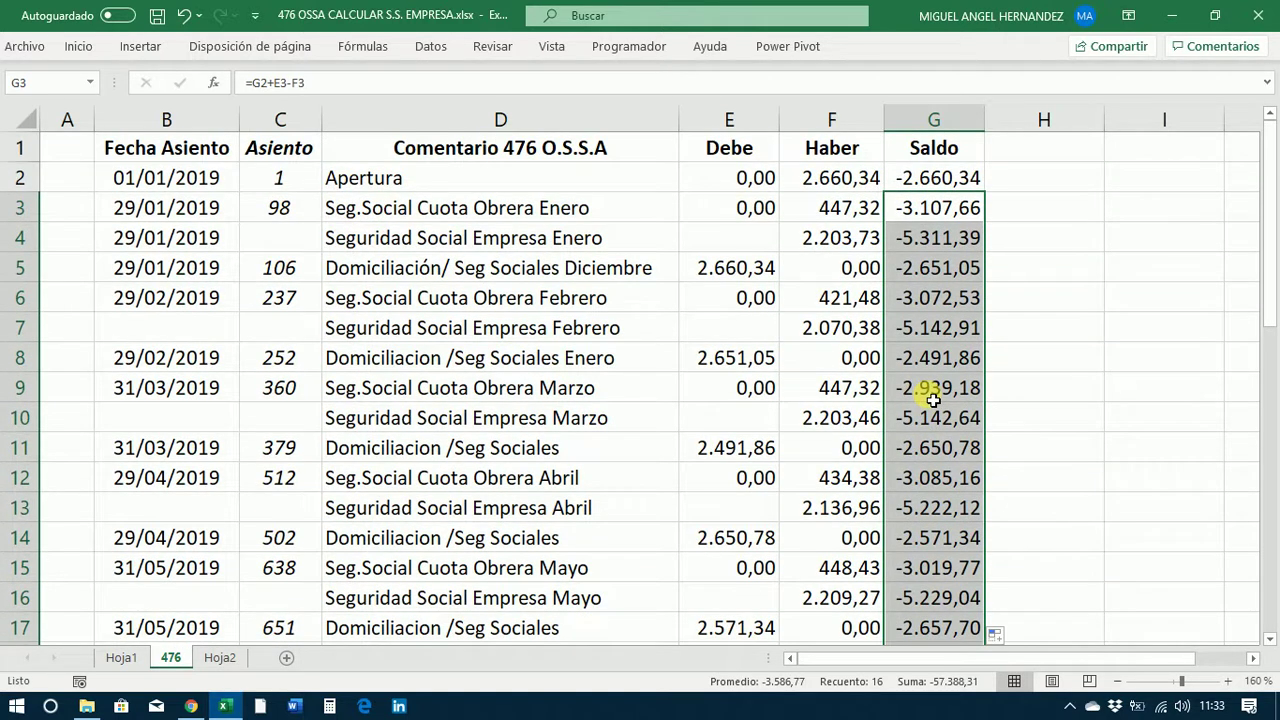
Compare the Saldo of the opening entry in G2 with the balance after December's payment in G5.
click(932, 398)
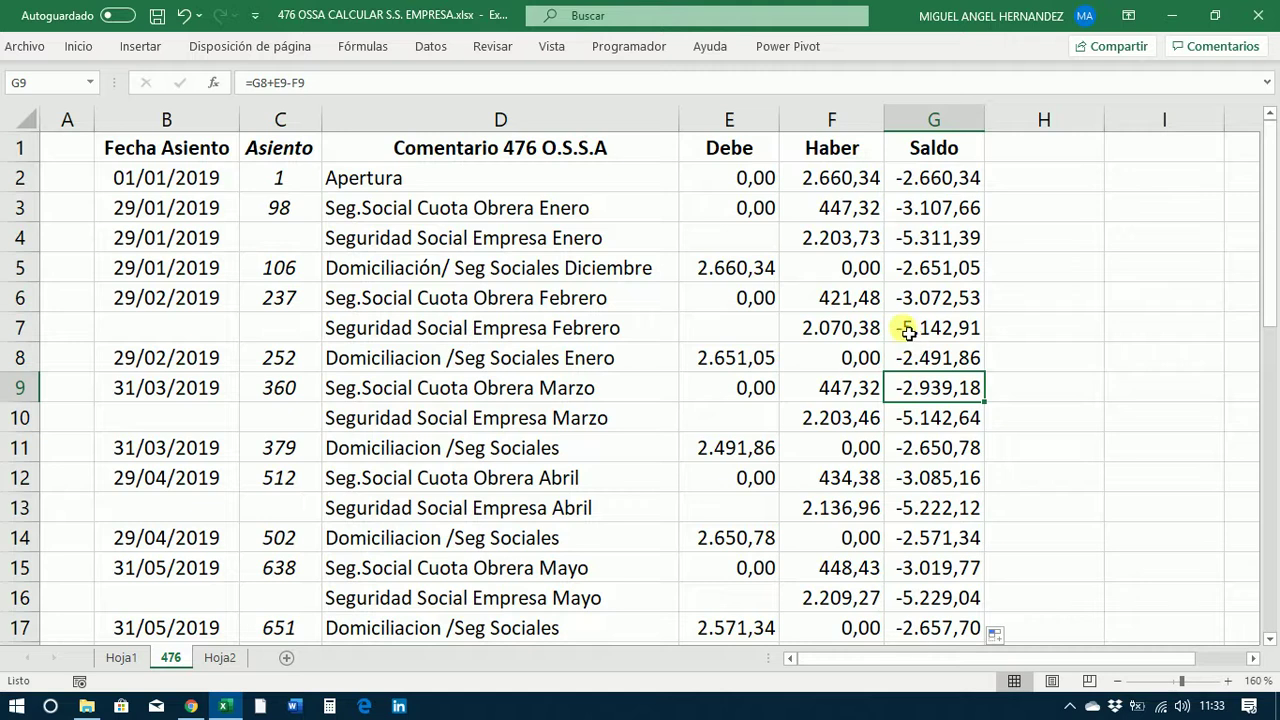
click(916, 188)
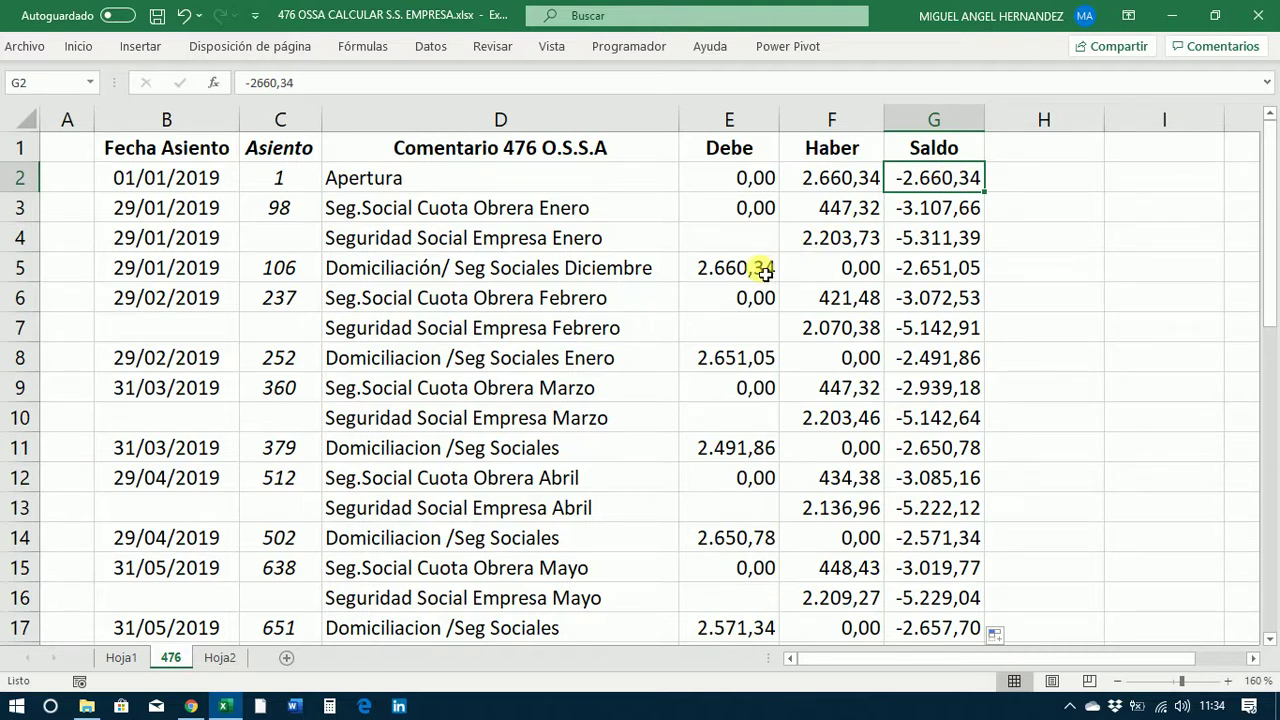
click(916, 272)
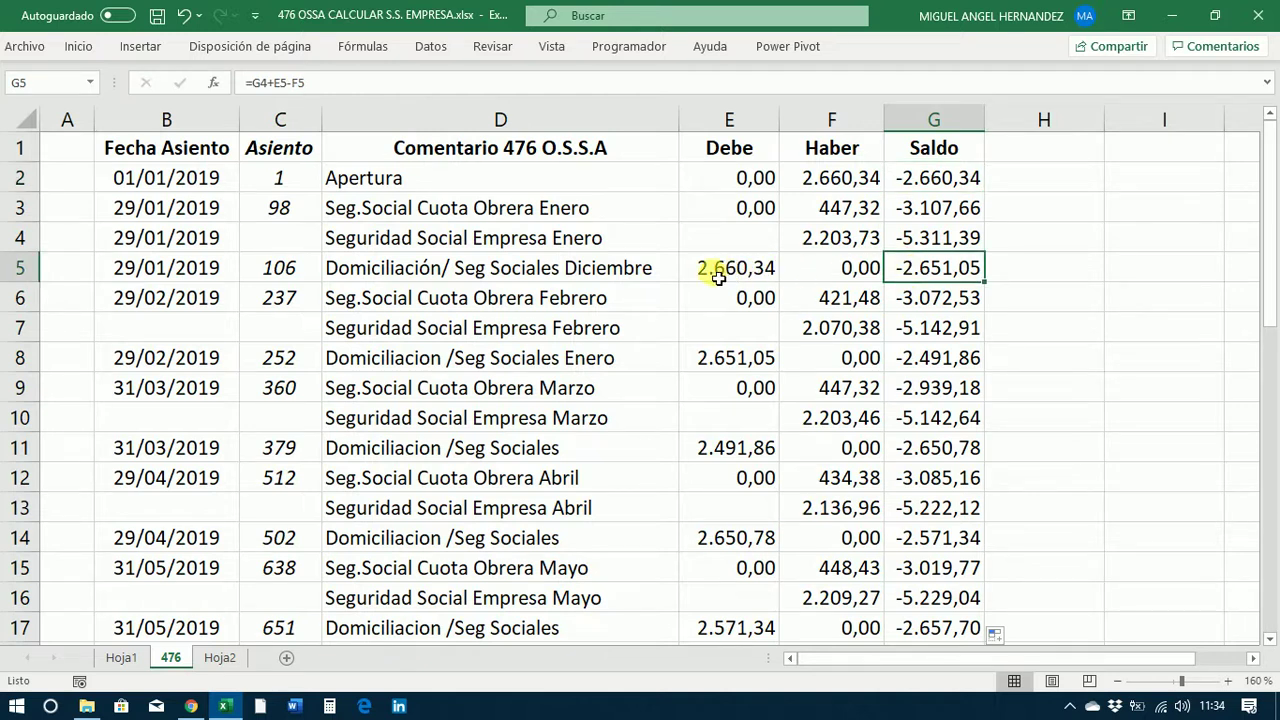
Compare the Debe payments in E8, E11, E14 and E17 with the Saldo left after each preceding payment in column G.
click(739, 364)
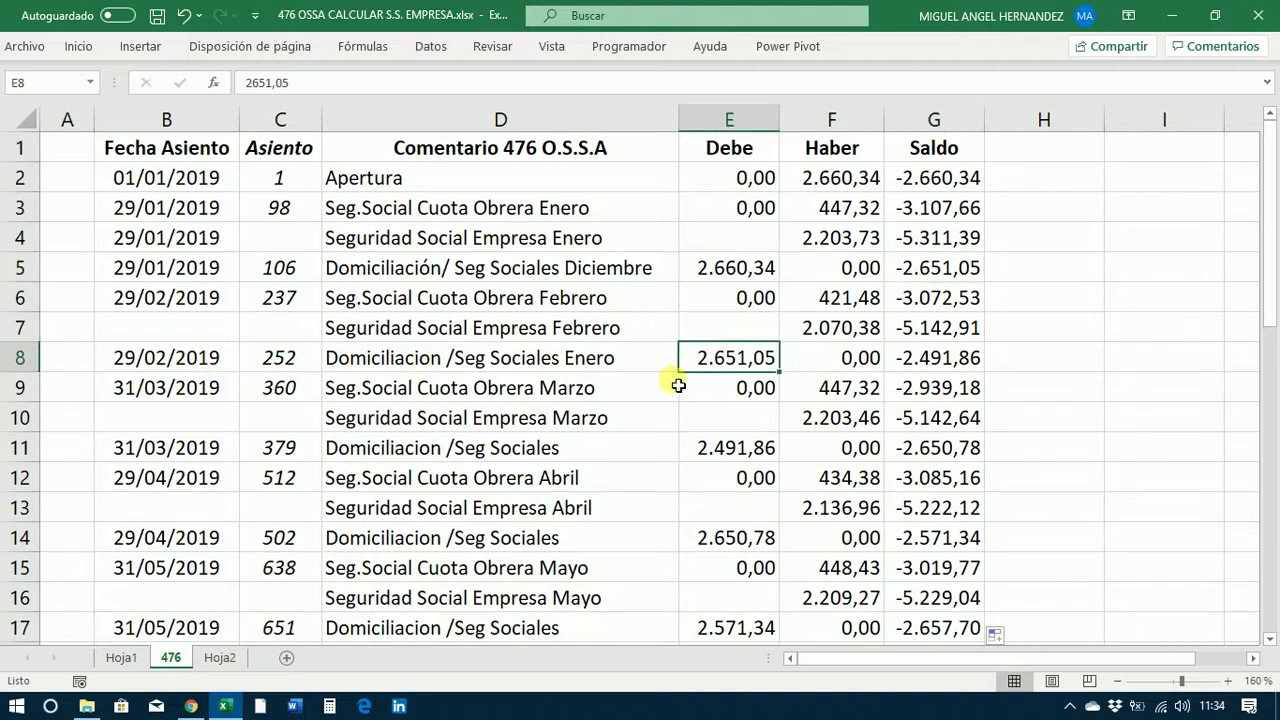
click(908, 363)
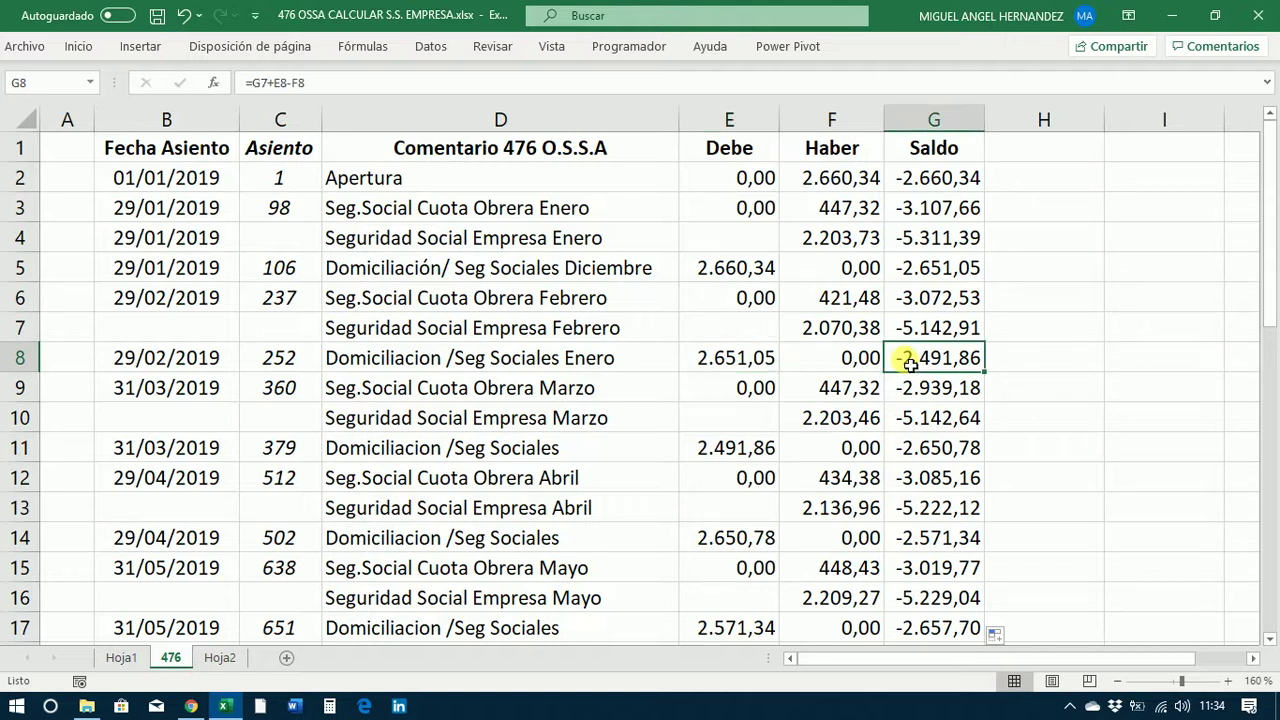
scroll(908, 363, down, 1)
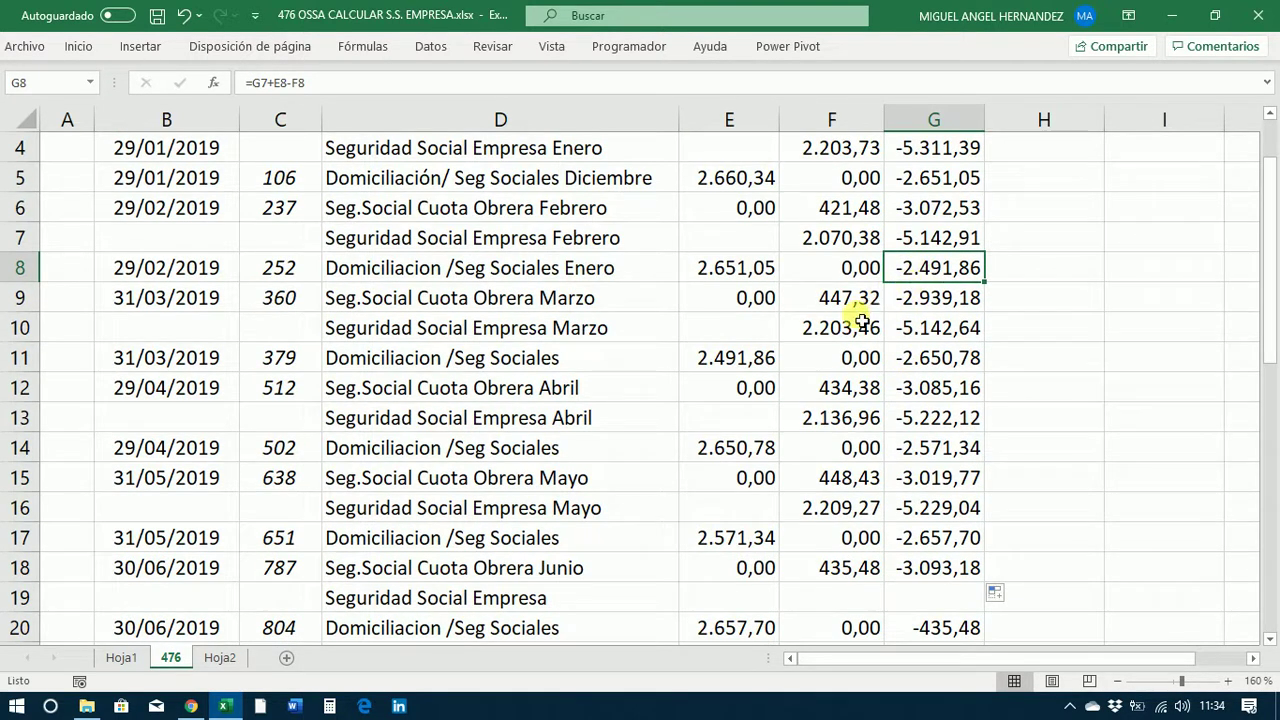
click(730, 366)
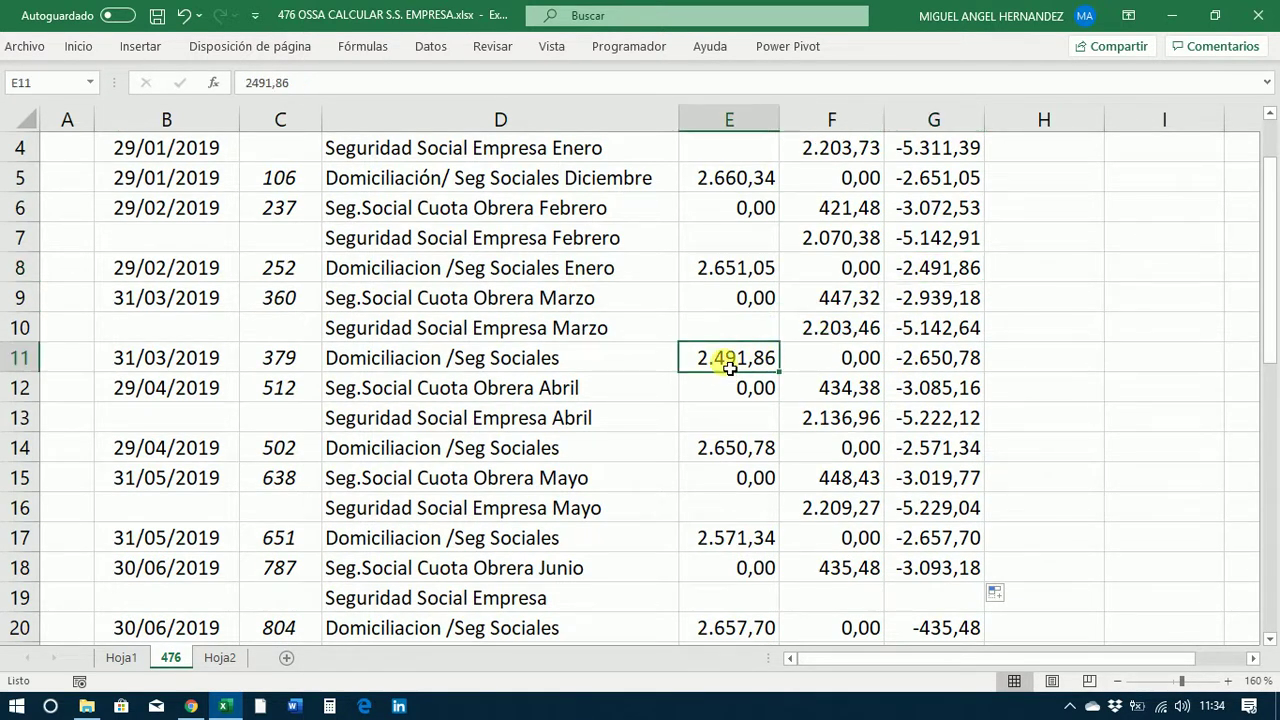
click(908, 360)
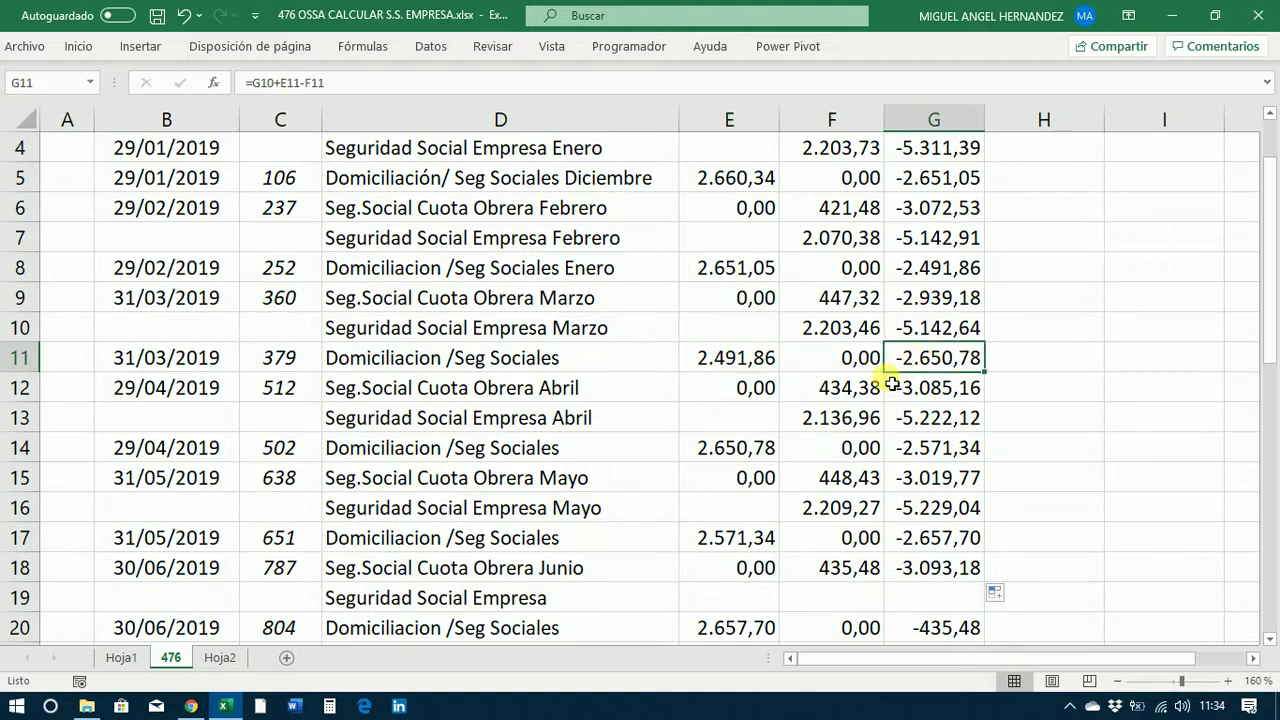
click(770, 447)
click(920, 448)
click(764, 538)
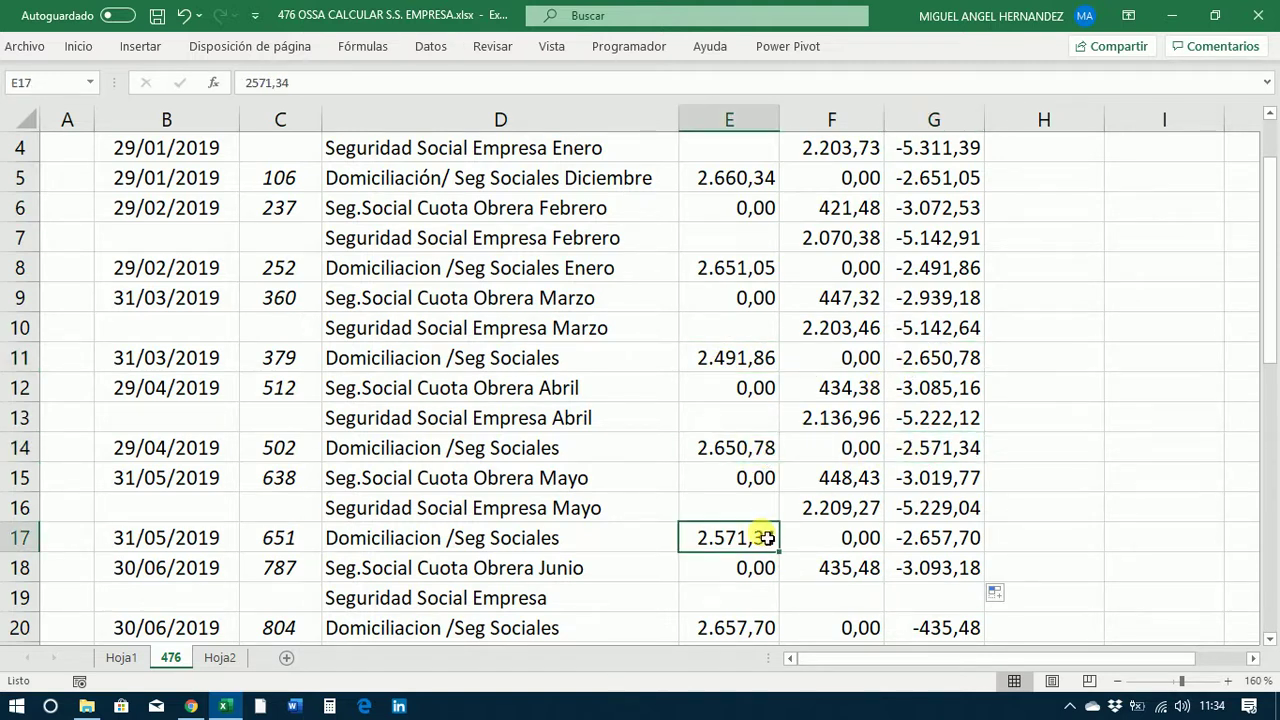
scroll(889, 477, up, 1)
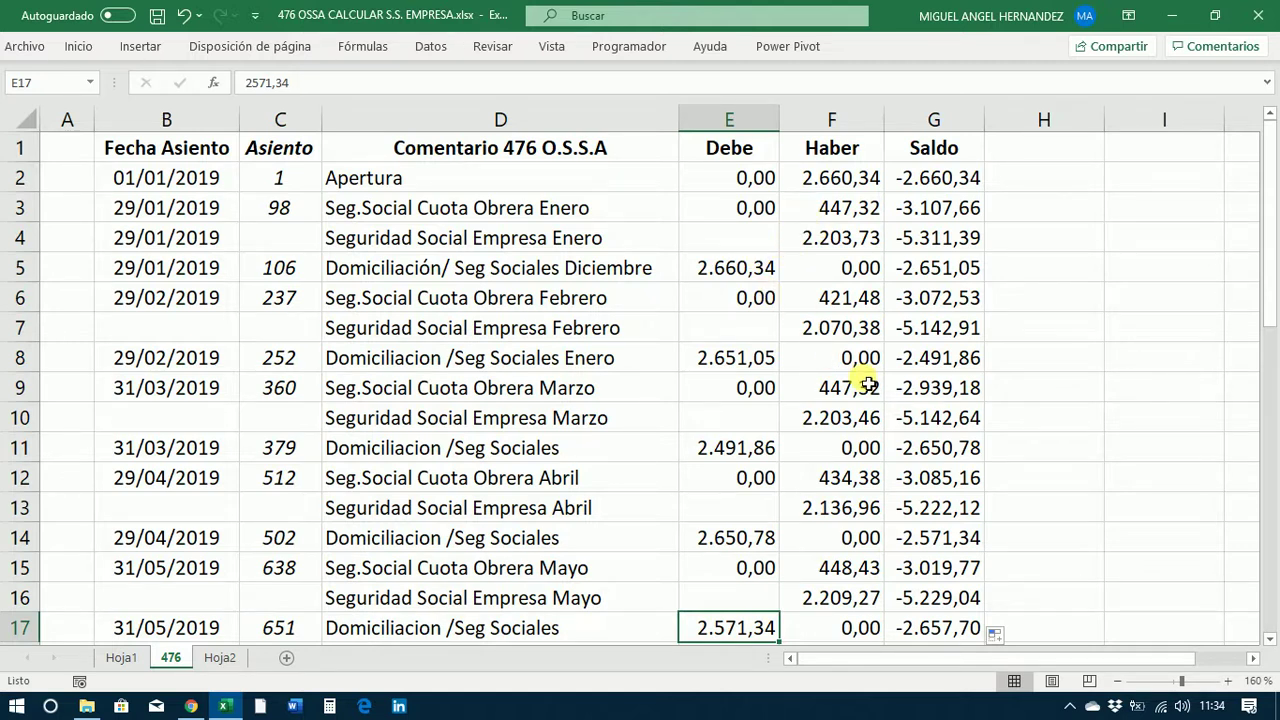
scroll(868, 384, down, 1)
scroll(868, 384, up, 1)
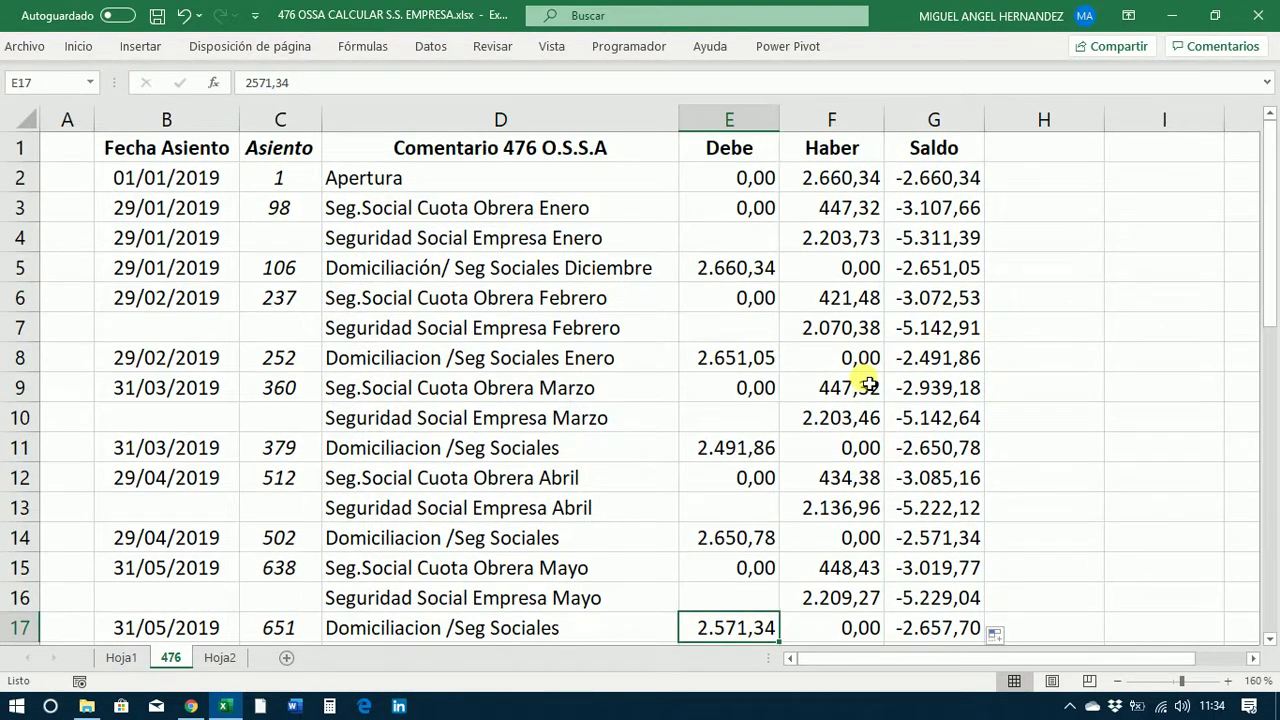